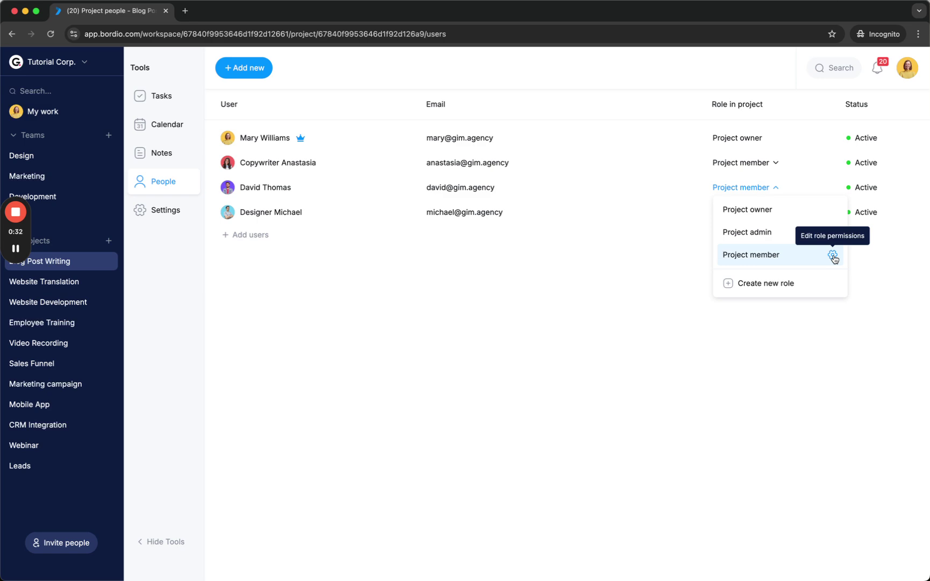
# - Open the organization's Roles & Permissions settings and select the Project member role
pyautogui.click(832, 255)
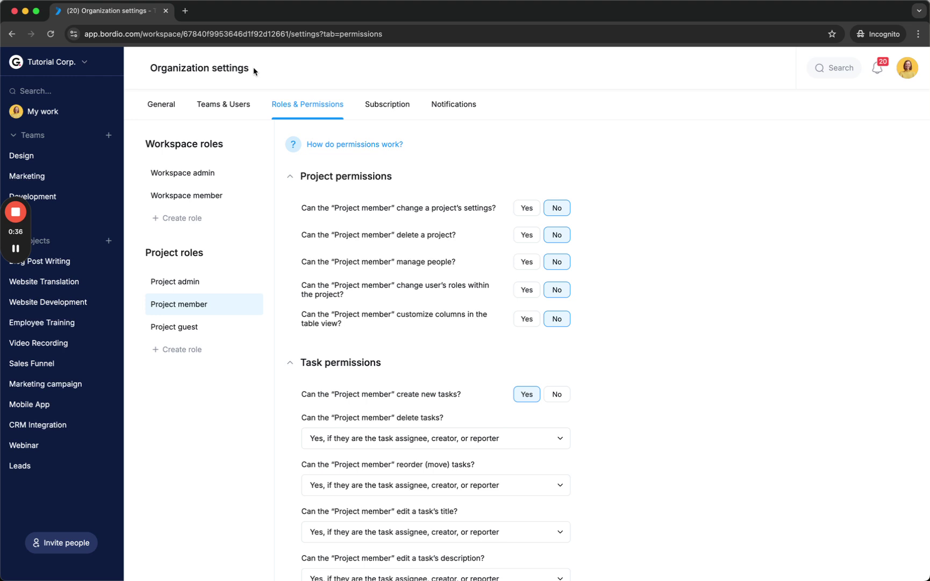
pyautogui.click(66, 64)
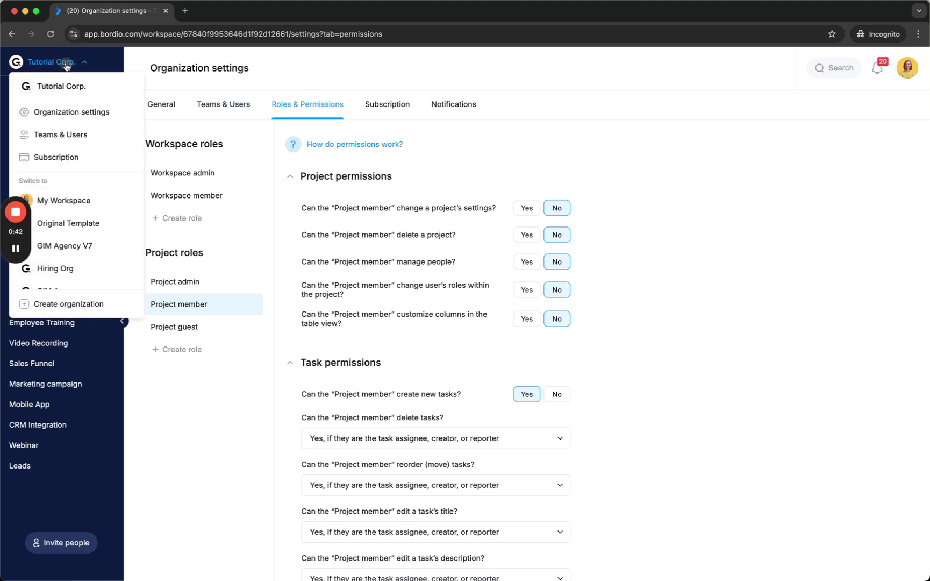
pyautogui.click(60, 114)
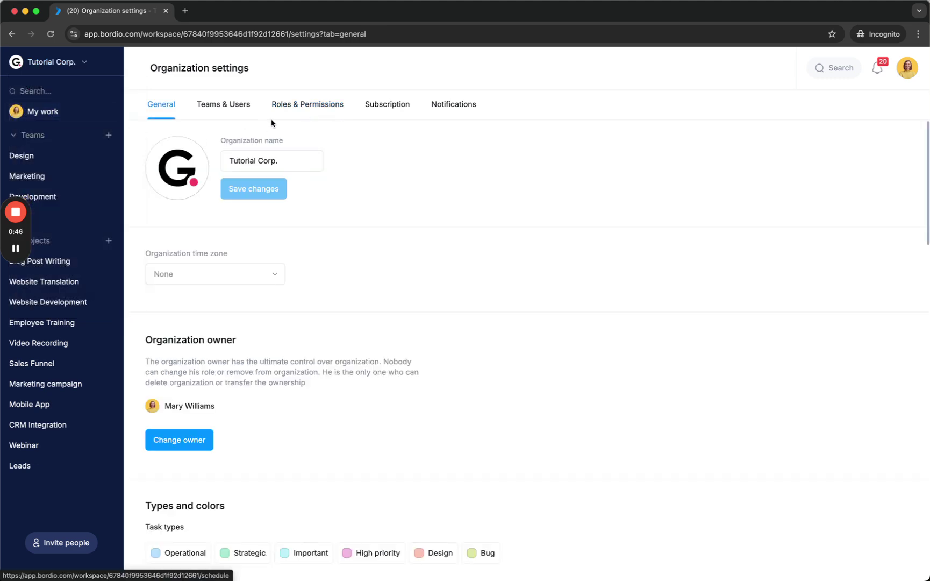
pyautogui.click(300, 105)
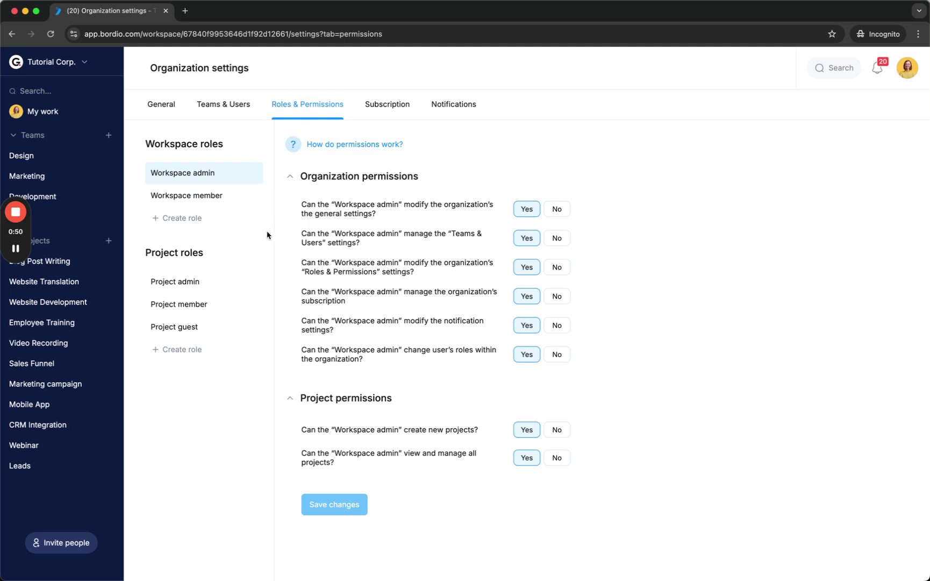
pyautogui.click(199, 306)
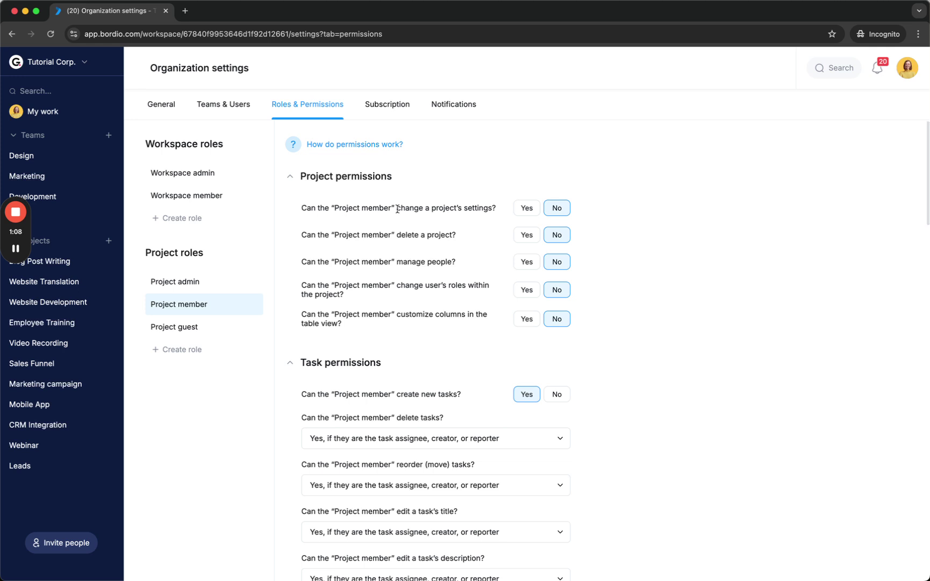
# - Examine the Project member's project permissions and the task permissions for creating and deleting tasks
pyautogui.moveTo(496, 209); pyautogui.dragTo(298, 209)
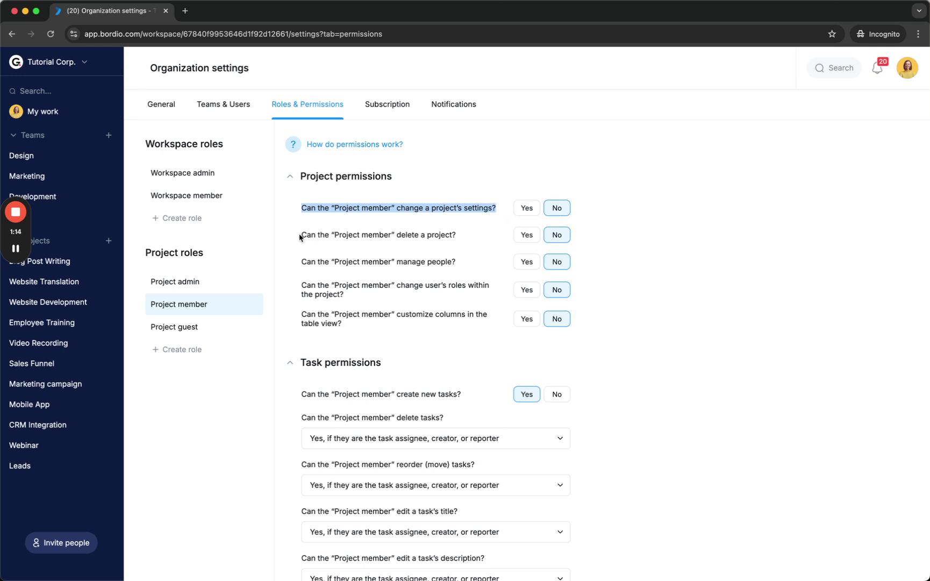
pyautogui.scroll(-2, 438, 237)
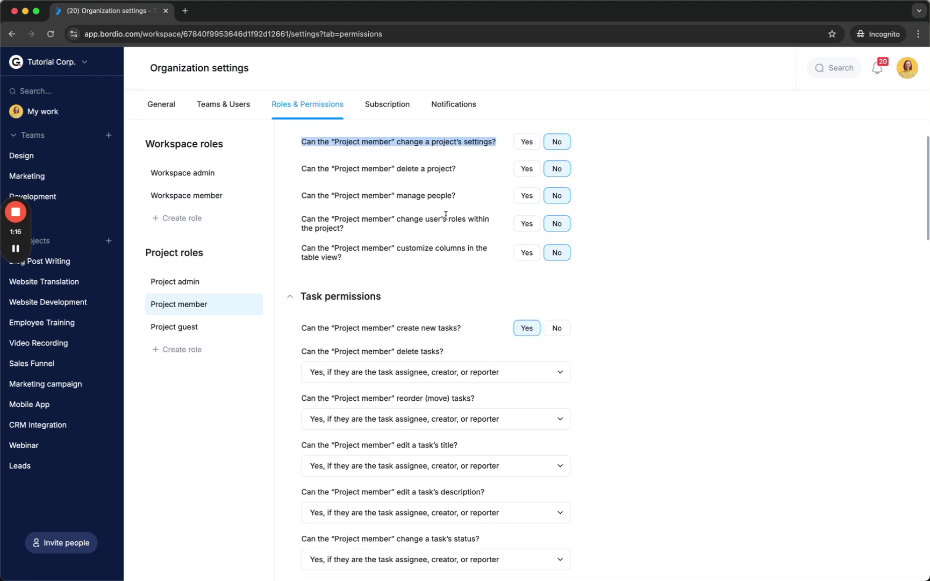
pyautogui.moveTo(457, 197); pyautogui.dragTo(301, 196)
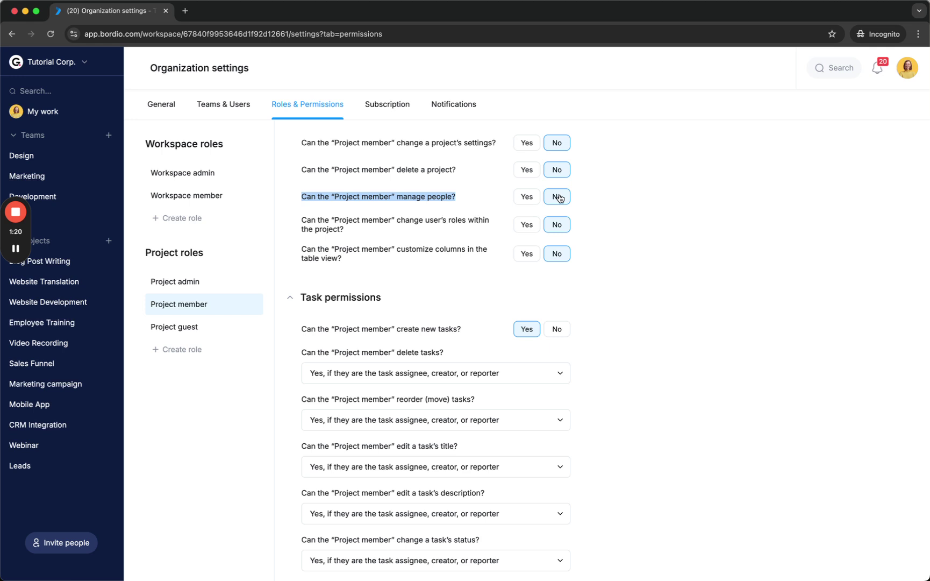
pyautogui.scroll(-1, 472, 192)
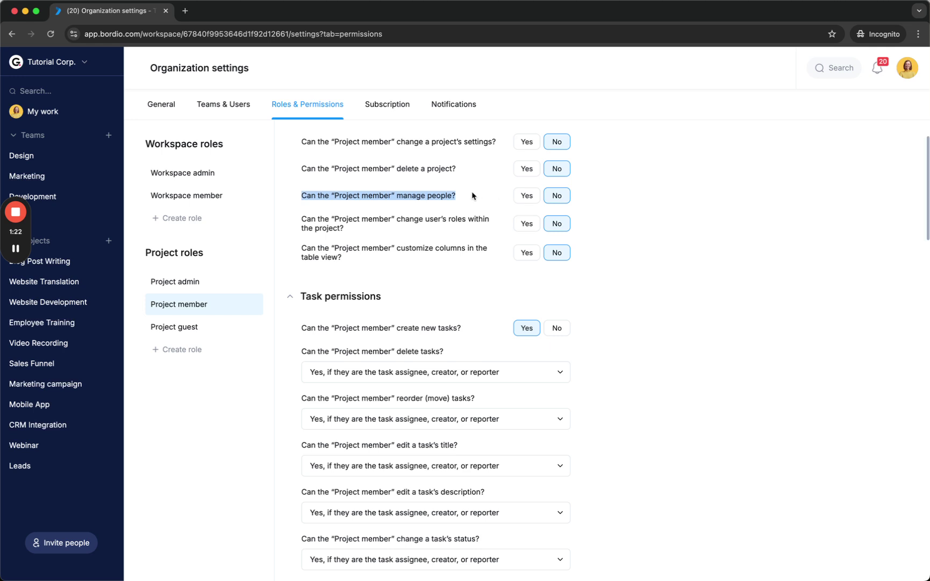
pyautogui.scroll(1, 379, 223)
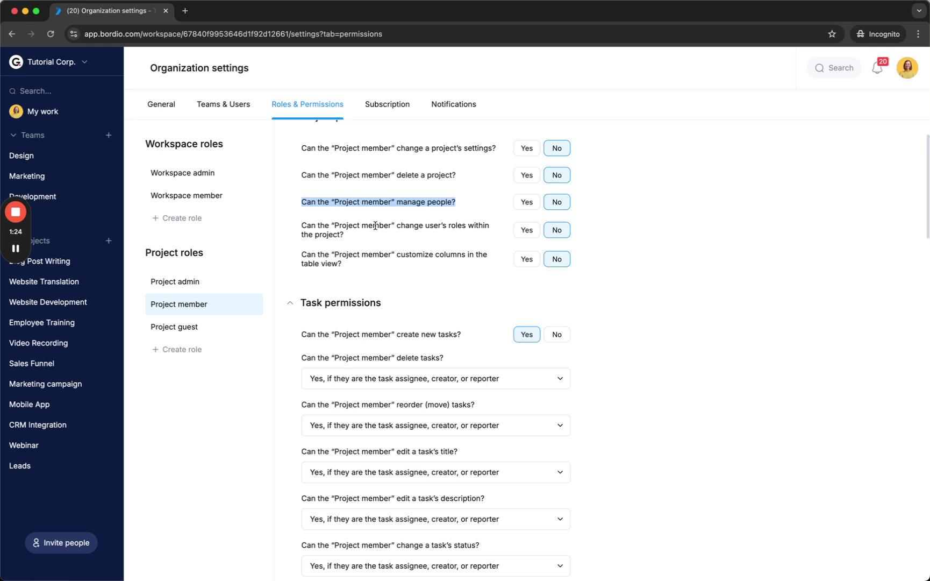
pyautogui.scroll(-3, 376, 224)
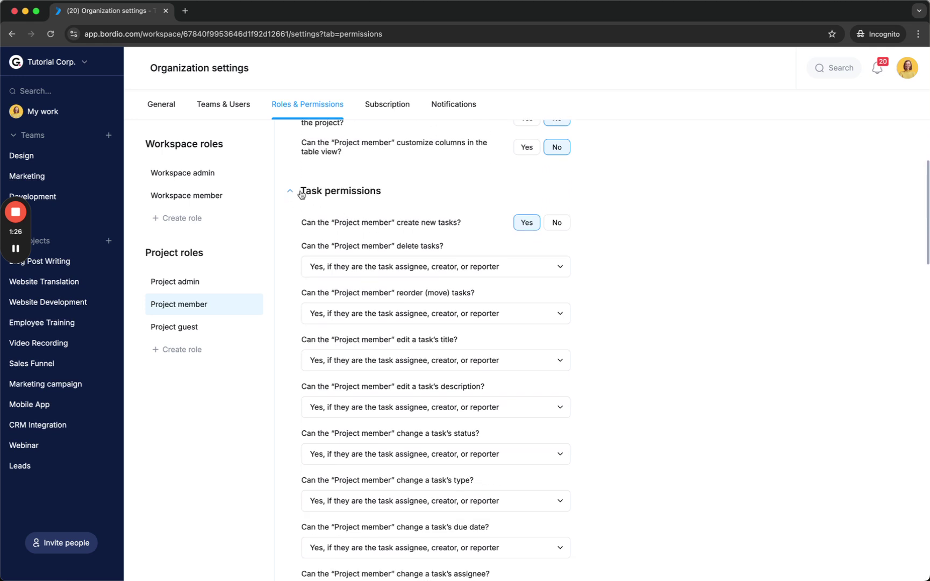
pyautogui.scroll(-2, 360, 213)
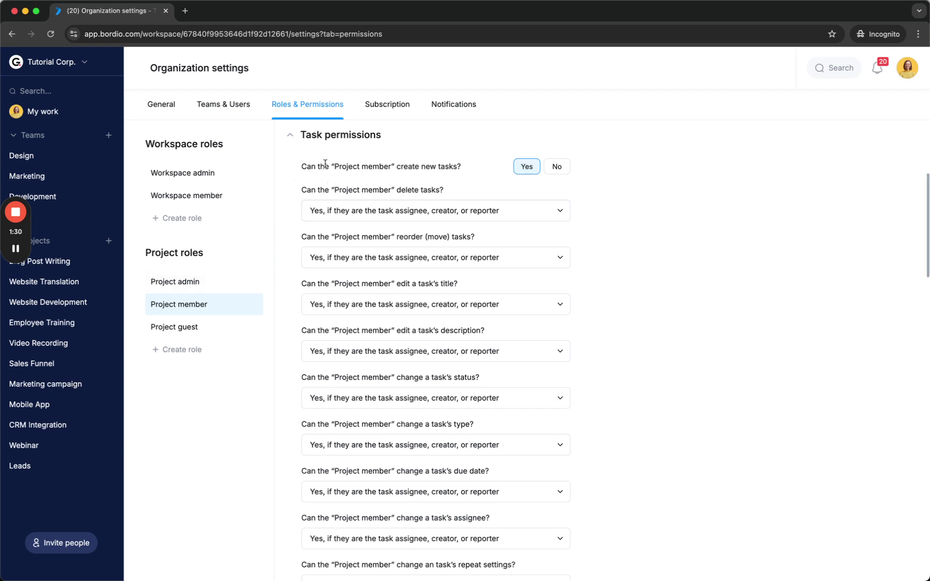
pyautogui.moveTo(299, 167); pyautogui.dragTo(537, 164)
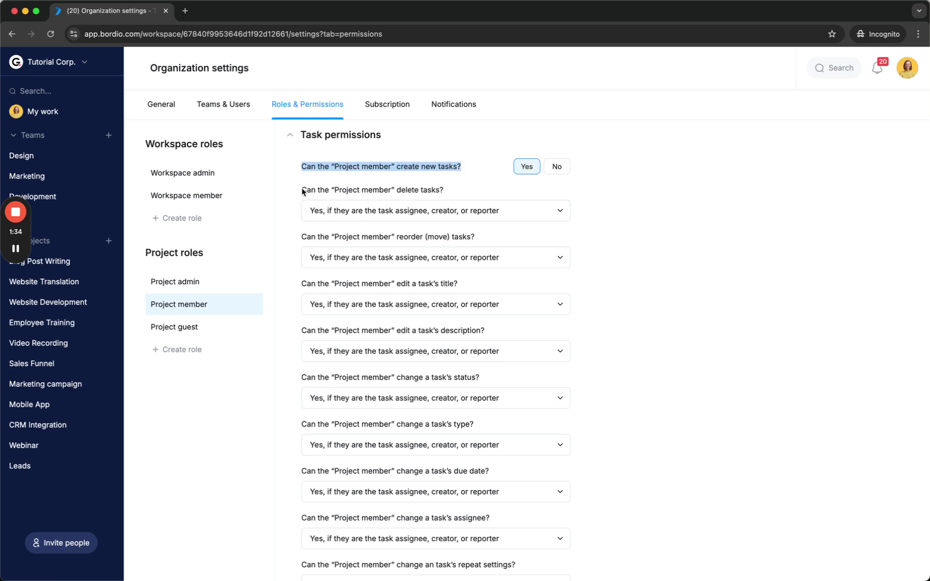
pyautogui.moveTo(306, 189); pyautogui.dragTo(445, 189)
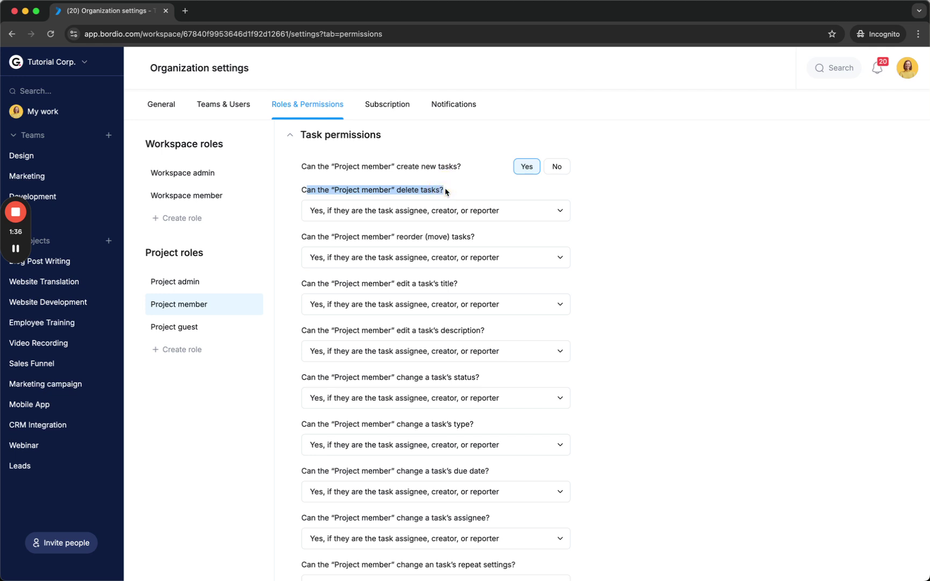
# - Set the Project member's permission to delete tasks to "No, they can't"
pyautogui.click(369, 210)
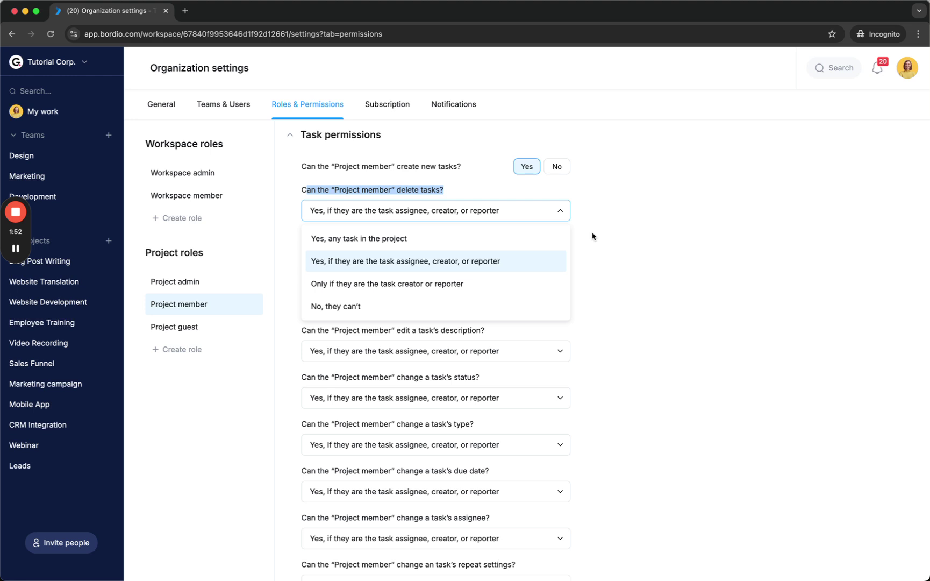
pyautogui.click(348, 307)
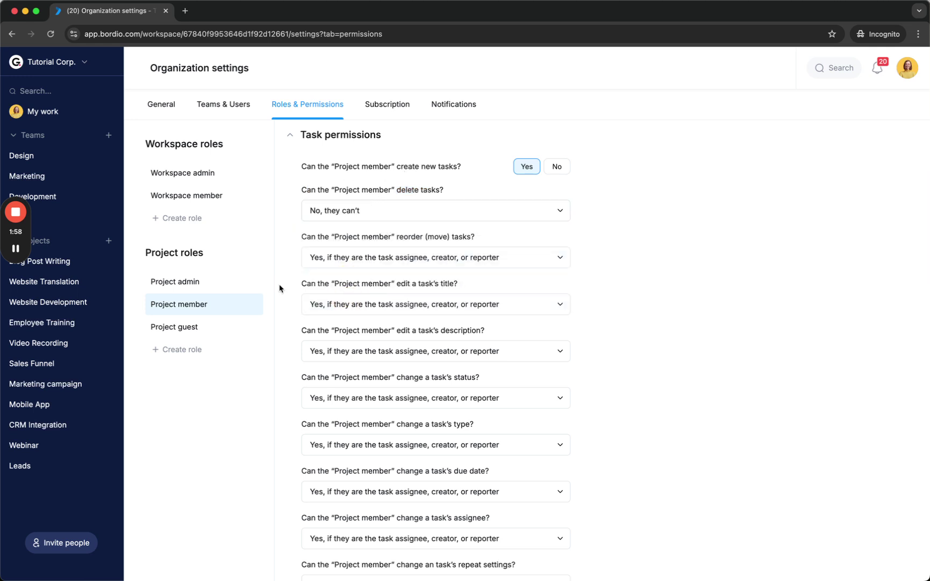
pyautogui.moveTo(226, 305)
# - Set the Project member's permission to delete tasks to "Only if they are the task creator or reporter"
pyautogui.click(339, 216)
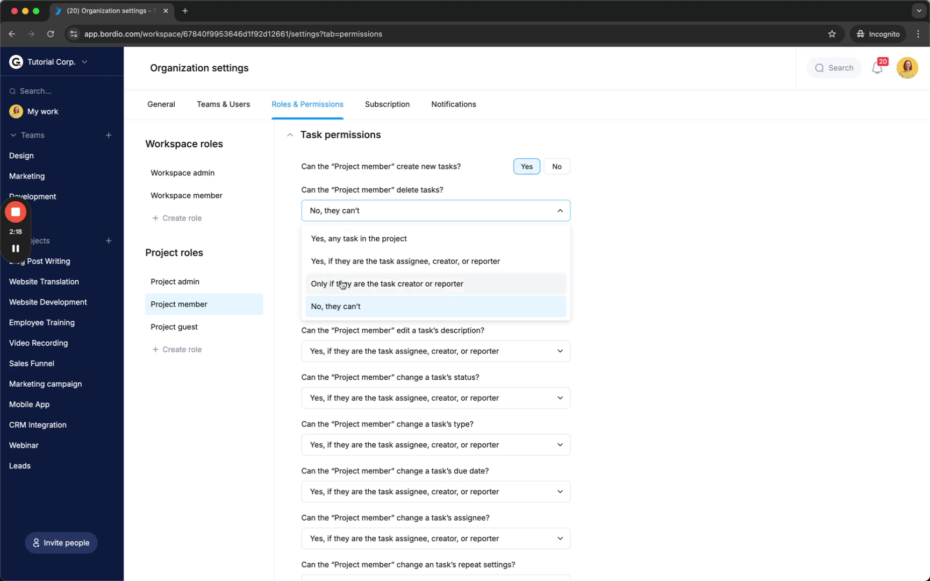
pyautogui.click(412, 286)
pyautogui.click(364, 211)
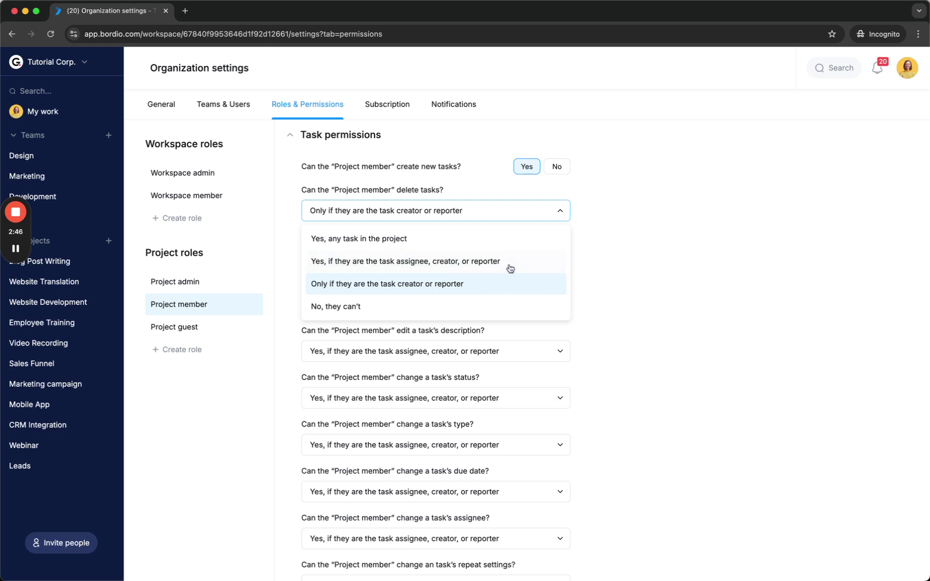
pyautogui.click(648, 301)
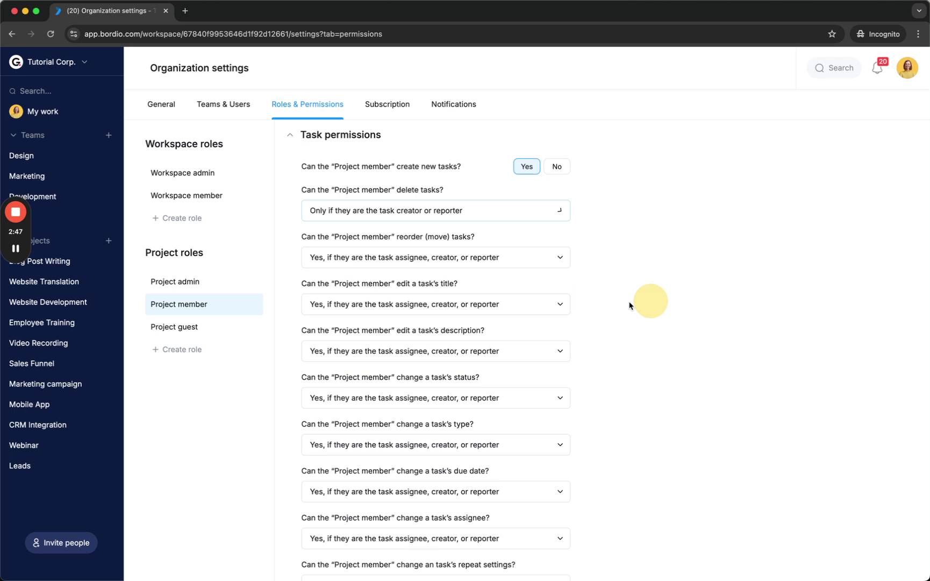
pyautogui.click(394, 215)
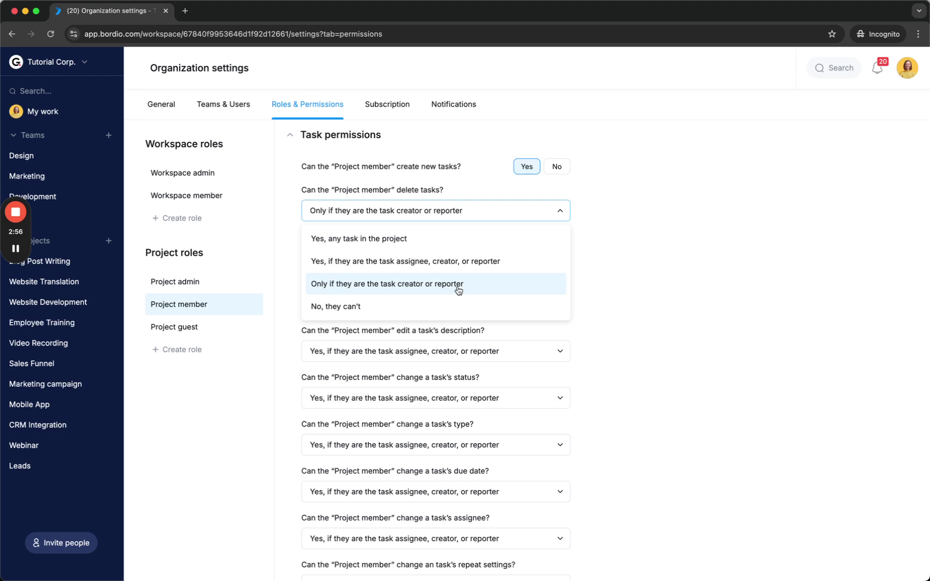
pyautogui.click(410, 283)
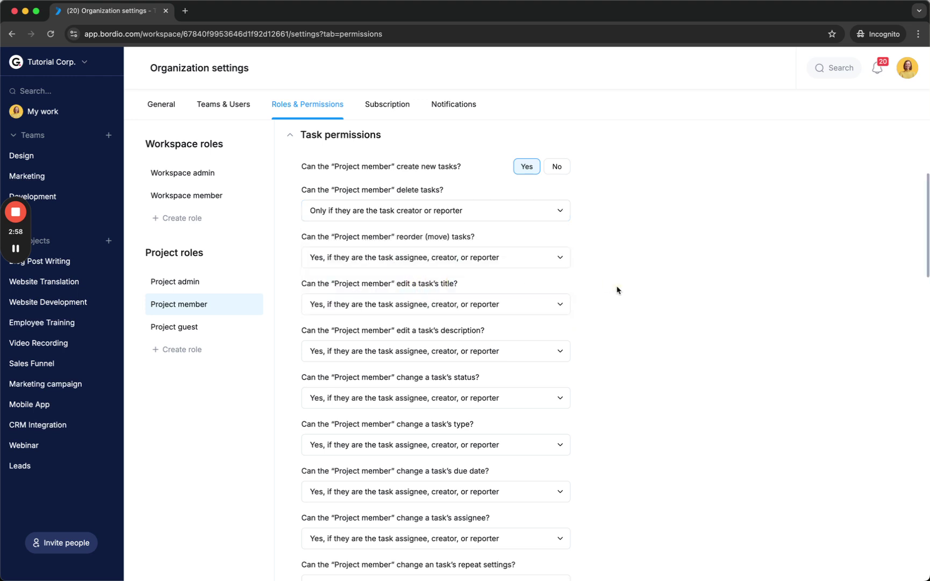
# - Set the Project member's permission to change a task's due date to "Only if they are the task creator or reporter"
pyautogui.scroll(-2, 587, 281)
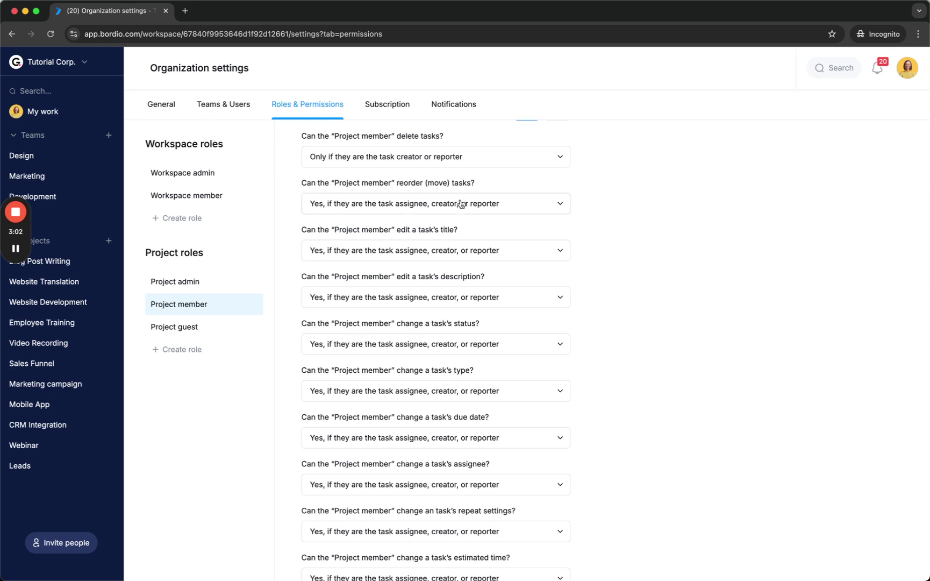
pyautogui.scroll(2, 468, 211)
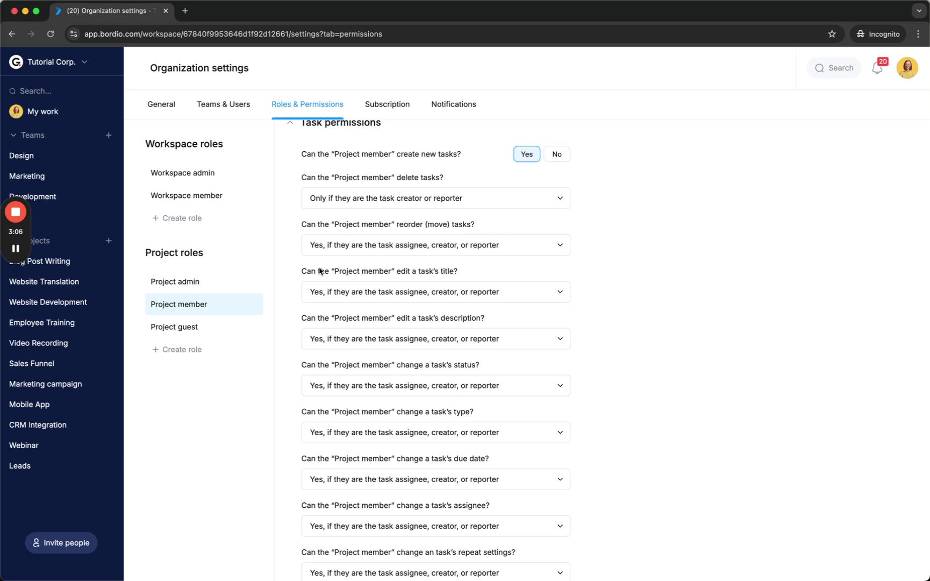
pyautogui.scroll(-2, 317, 271)
pyautogui.scroll(-4, 318, 271)
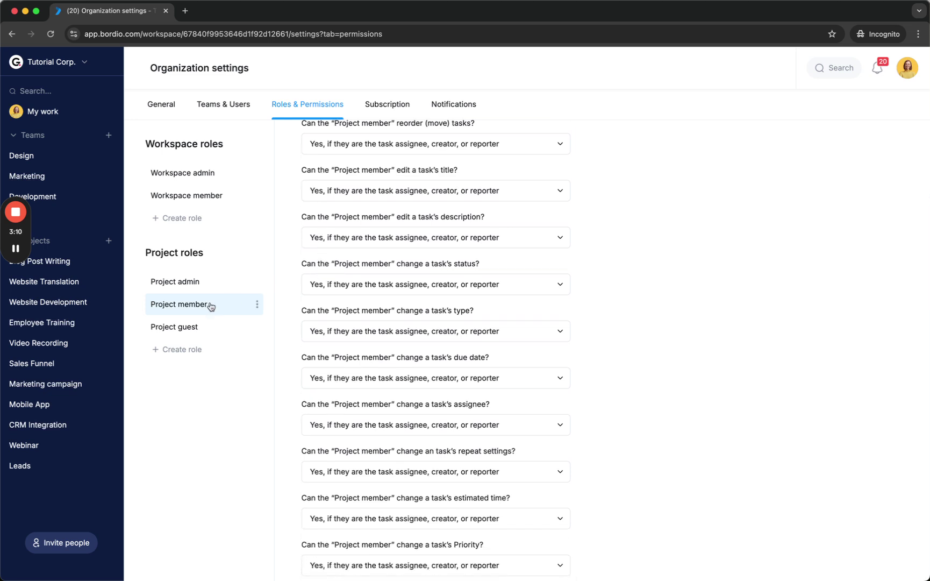
pyautogui.scroll(-3, 293, 305)
pyautogui.scroll(-2, 292, 305)
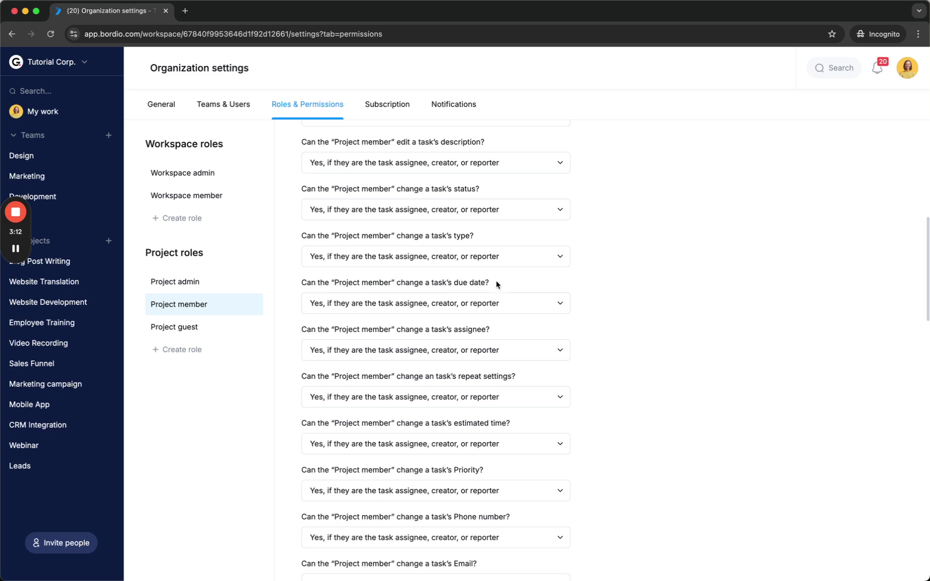
pyautogui.moveTo(491, 277); pyautogui.dragTo(301, 276)
pyautogui.scroll(-1, 301, 277)
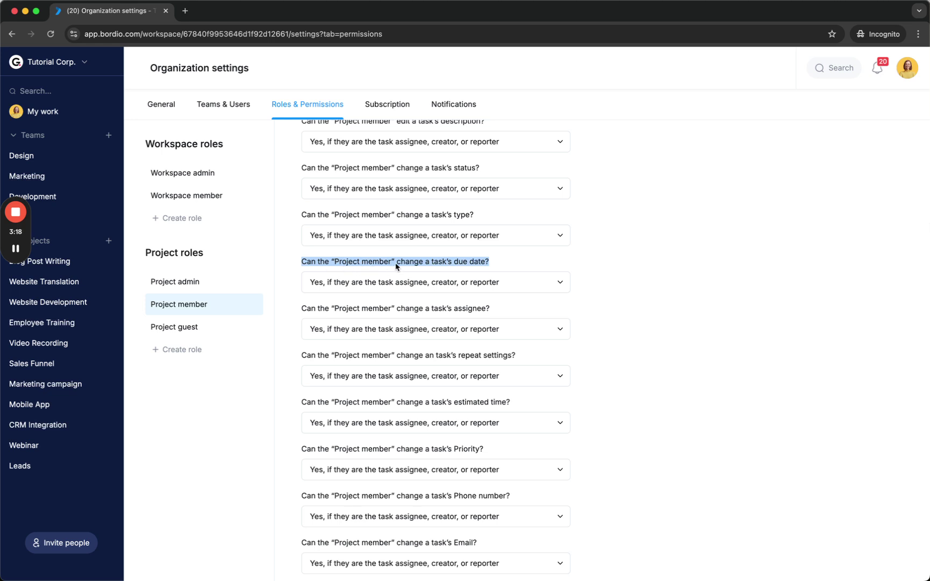
pyautogui.click(396, 288)
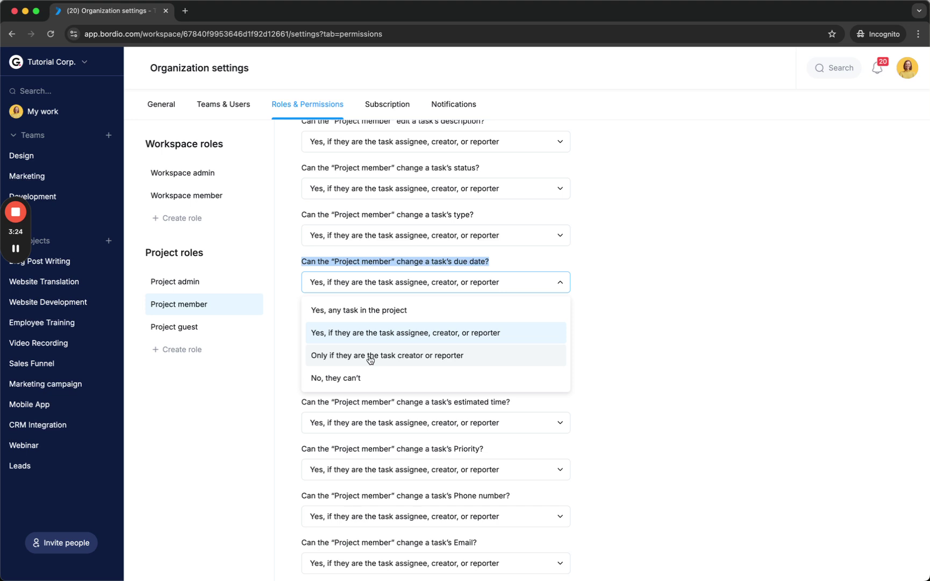
pyautogui.click(370, 359)
pyautogui.click(399, 281)
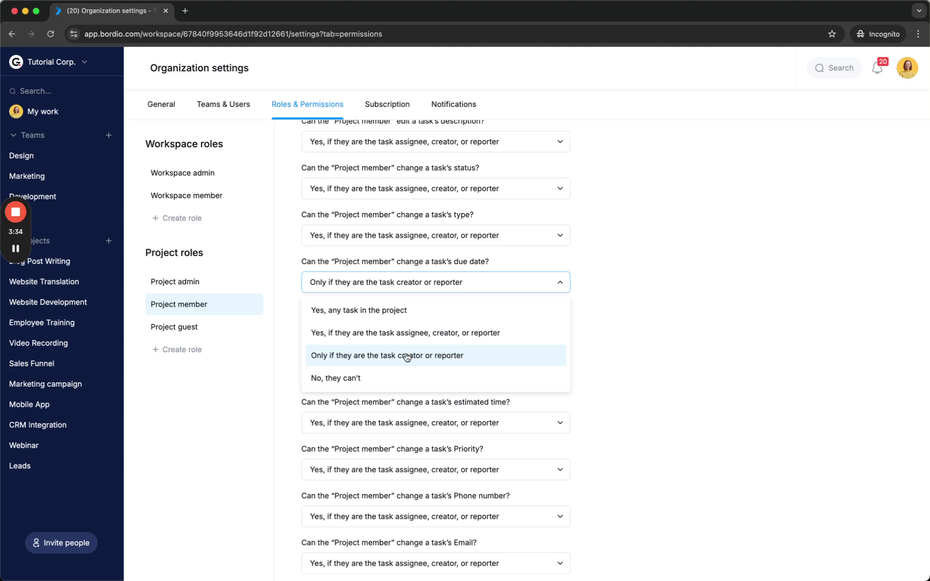
pyautogui.click(620, 350)
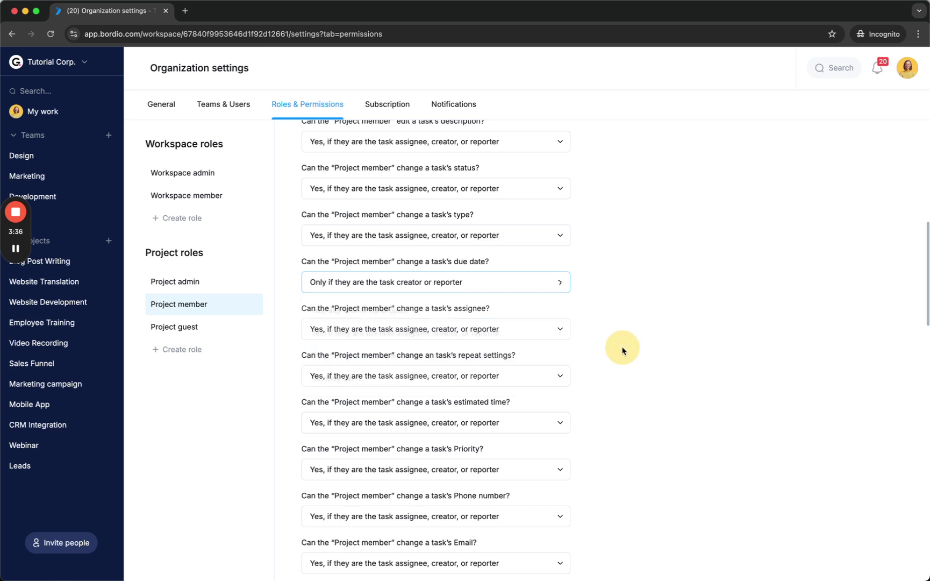
# - Set the Project member's permission to change a task's estimated time to "Only if they are the task creator or reporter"
pyautogui.scroll(-4, 613, 349)
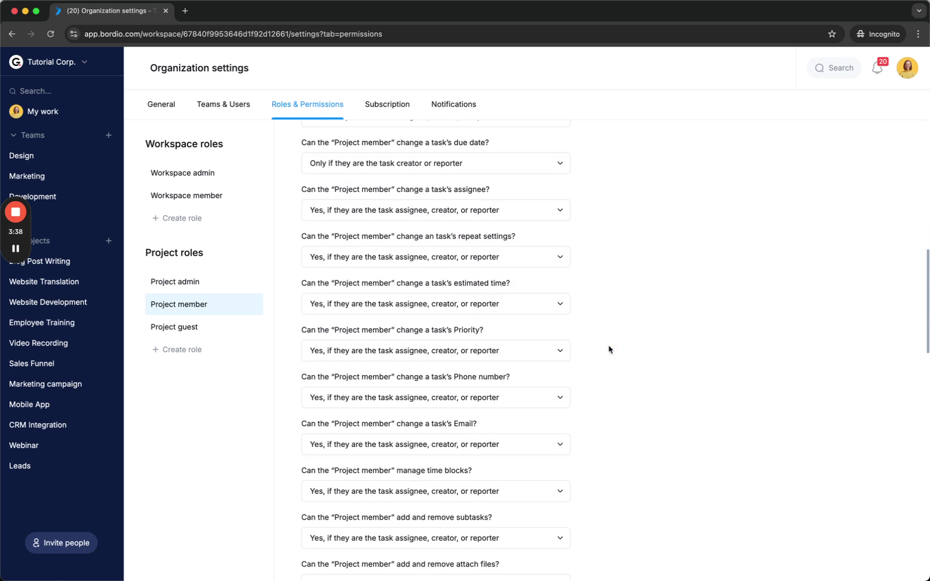
pyautogui.scroll(-1, 610, 349)
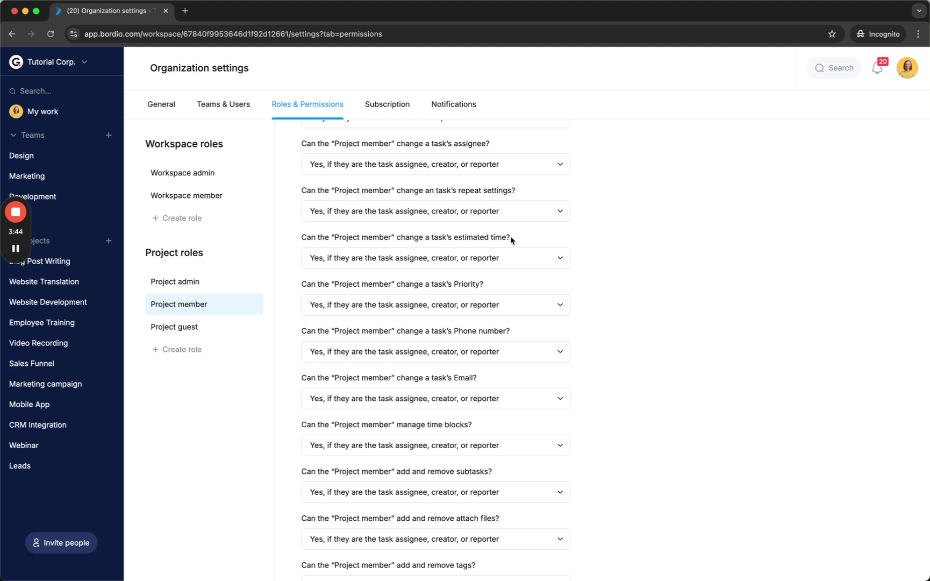
pyautogui.click(506, 257)
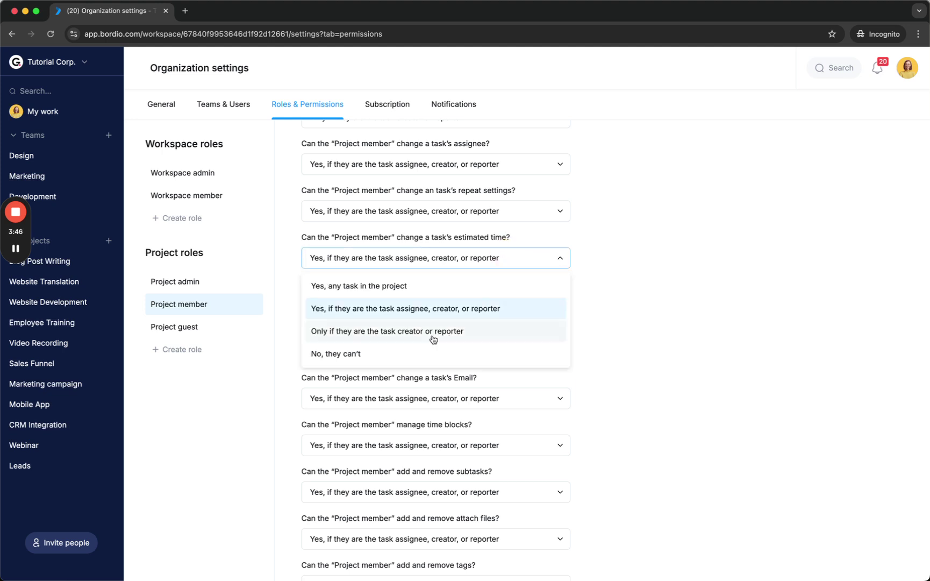
pyautogui.click(394, 331)
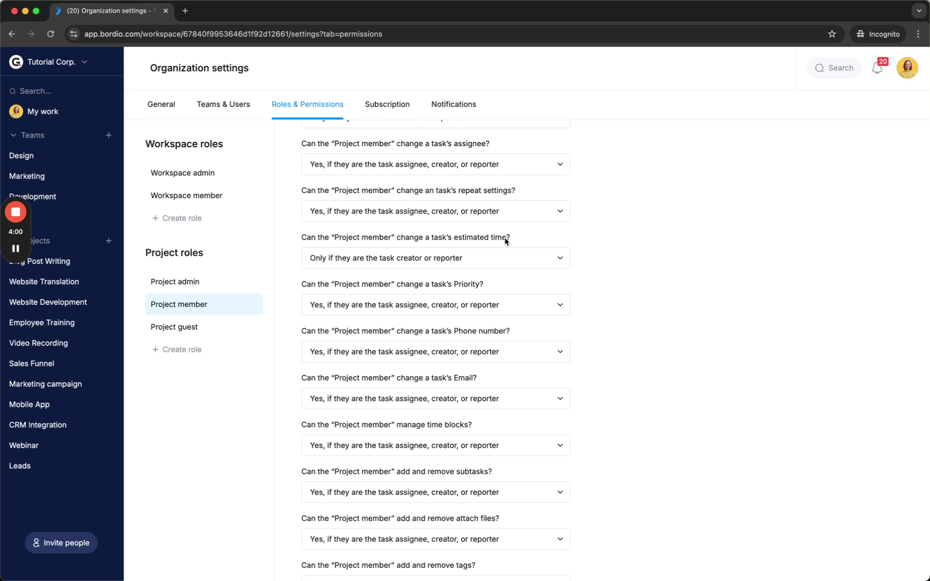
# - Review the remaining task, event and notes permissions of the Project member role and save its changes
pyautogui.scroll(-5, 506, 241)
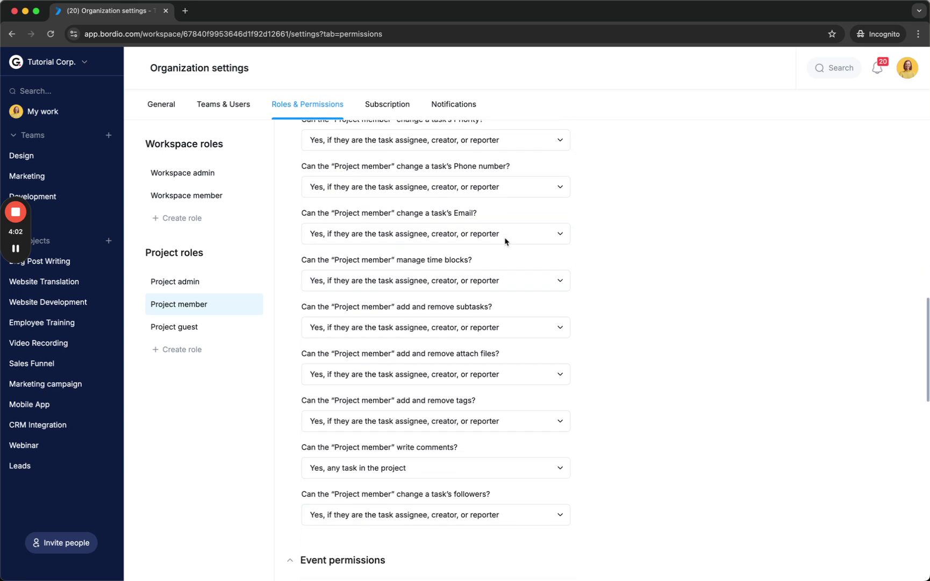
pyautogui.scroll(-2, 505, 241)
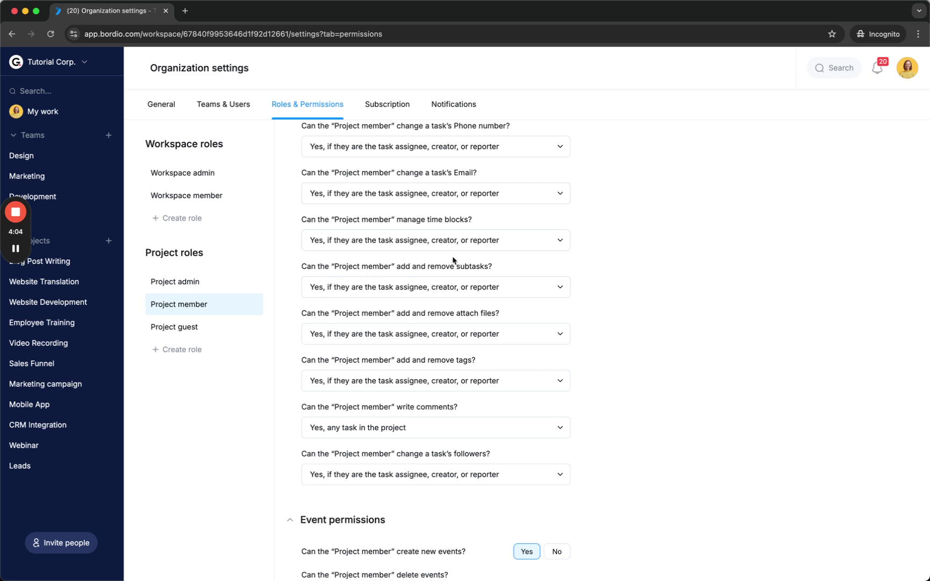
pyautogui.scroll(-3, 446, 337)
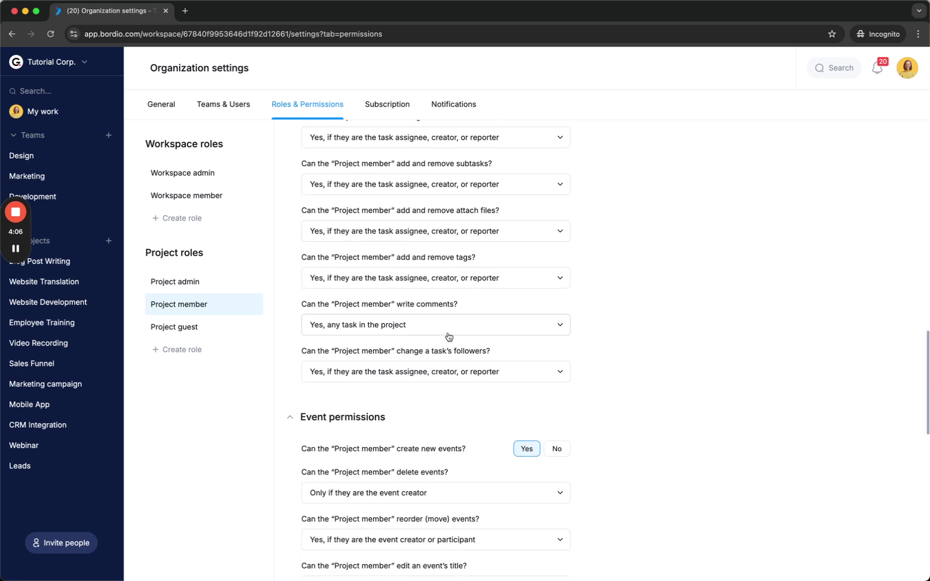
pyautogui.scroll(-1, 449, 337)
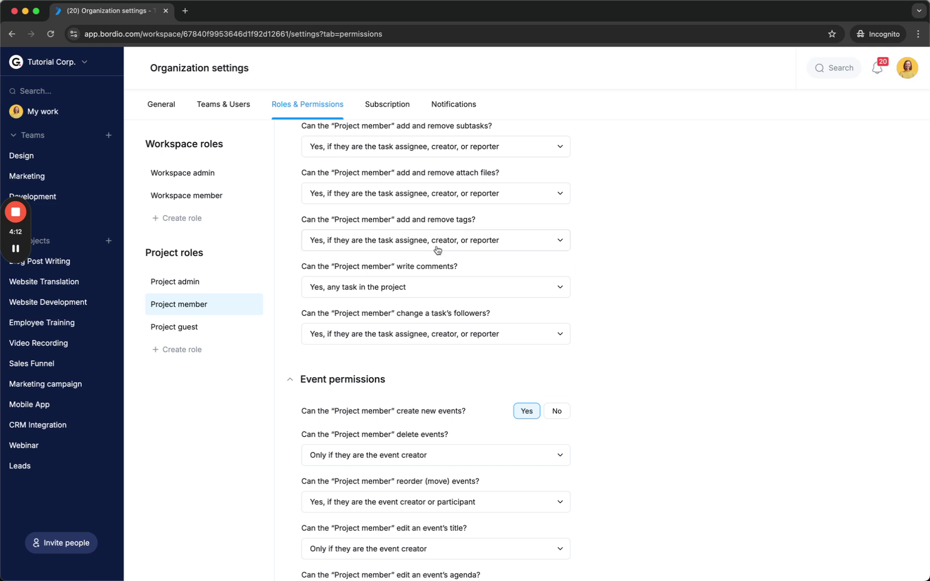
pyautogui.scroll(-5, 440, 198)
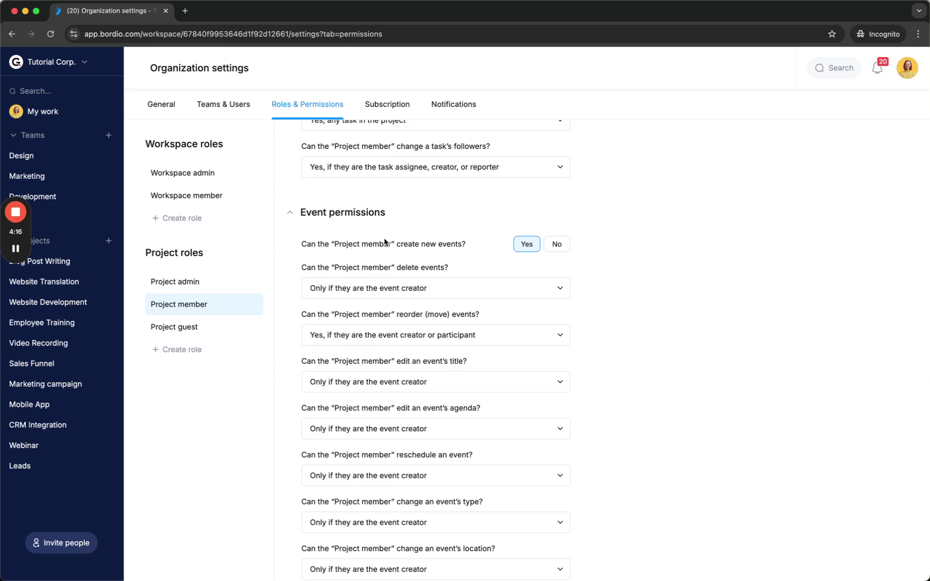
pyautogui.scroll(-12, 535, 288)
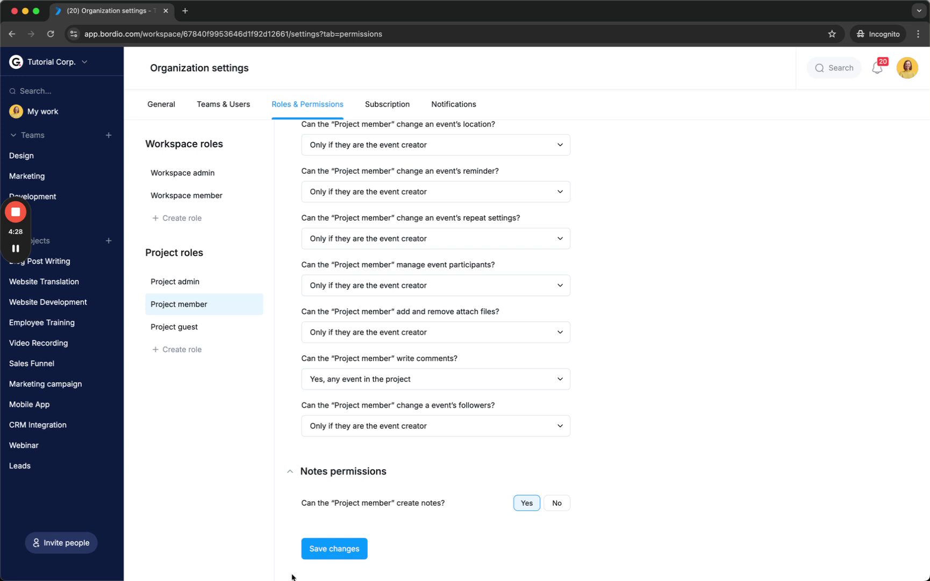
pyautogui.click(334, 549)
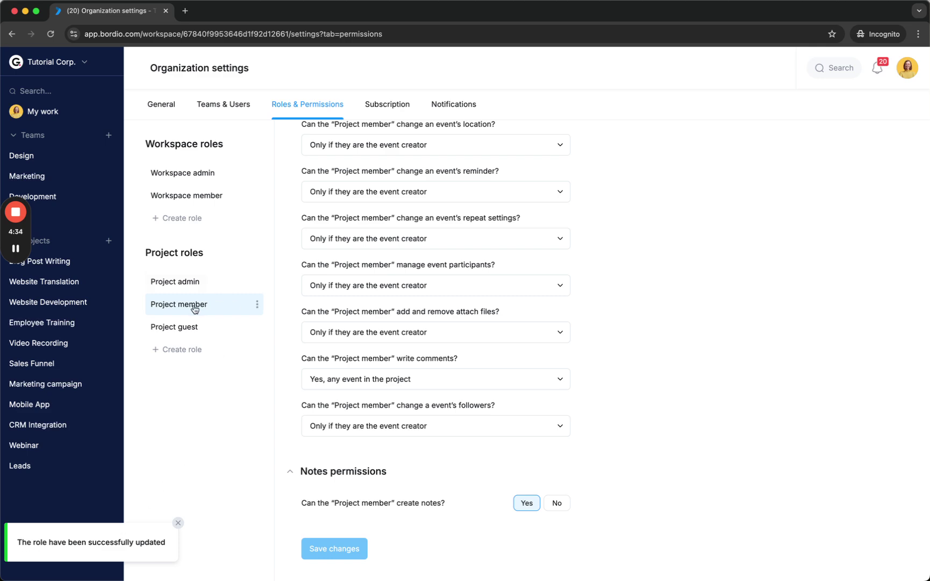
# - For the Project guest role, set creating new tasks to "No" and deleting tasks to "No, they can't"
pyautogui.scroll(15, 310, 303)
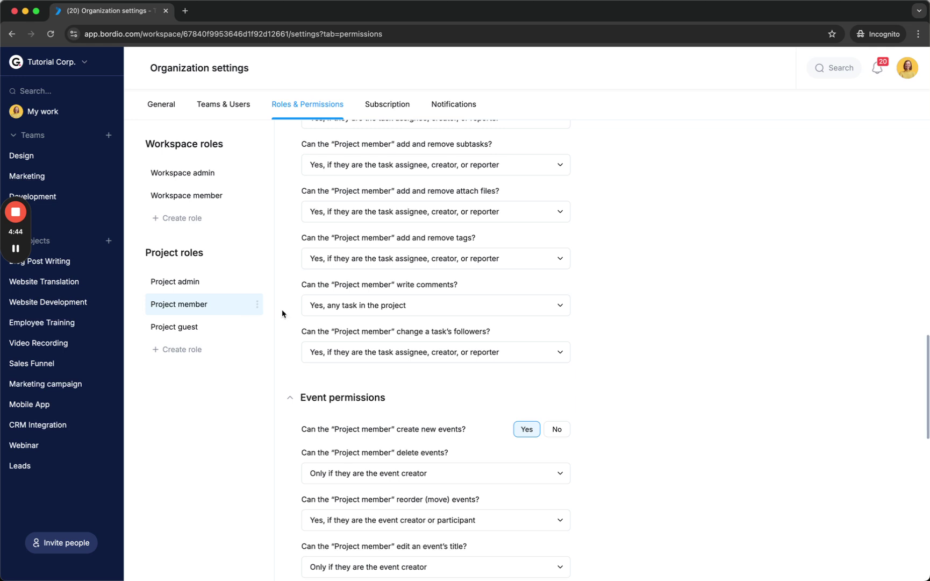
pyautogui.scroll(10, 283, 313)
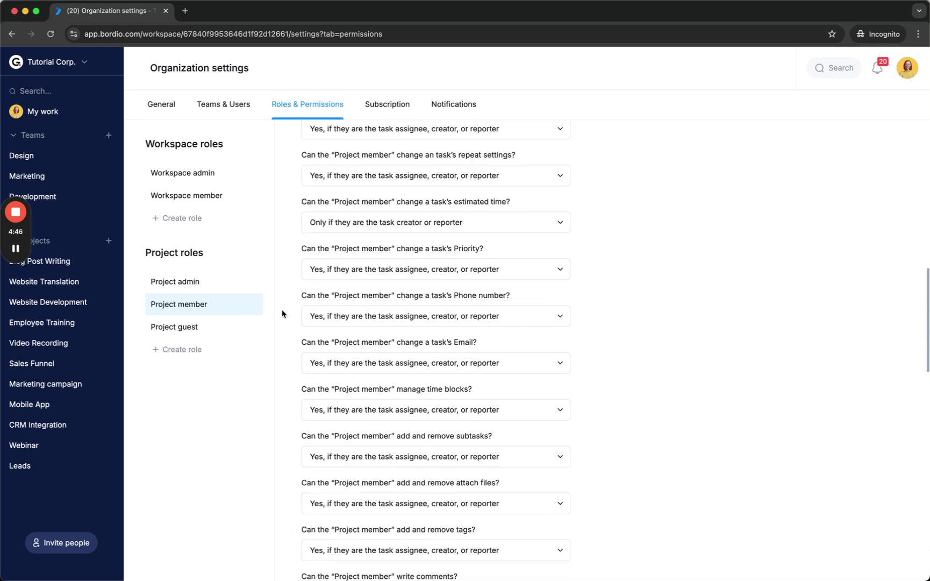
pyautogui.scroll(2, 282, 314)
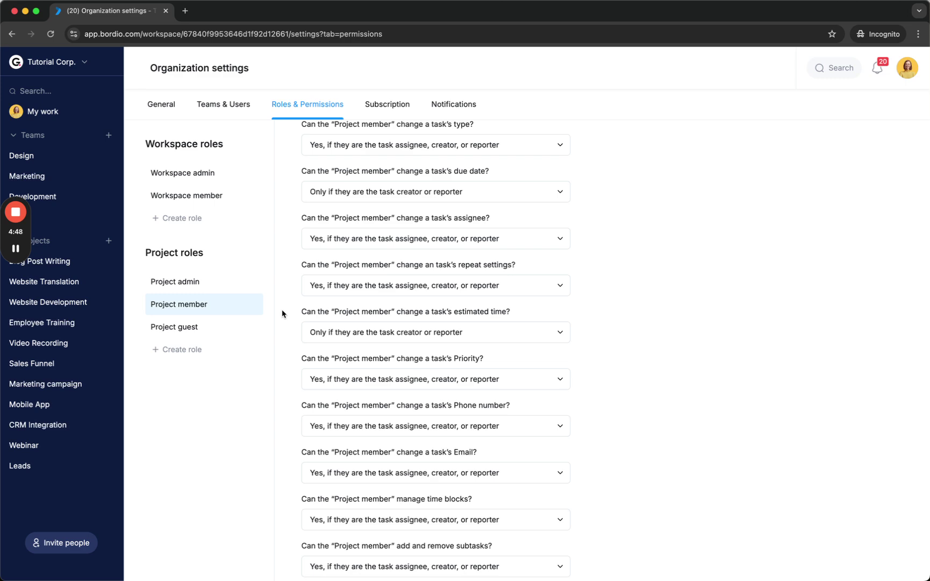
pyautogui.click(199, 332)
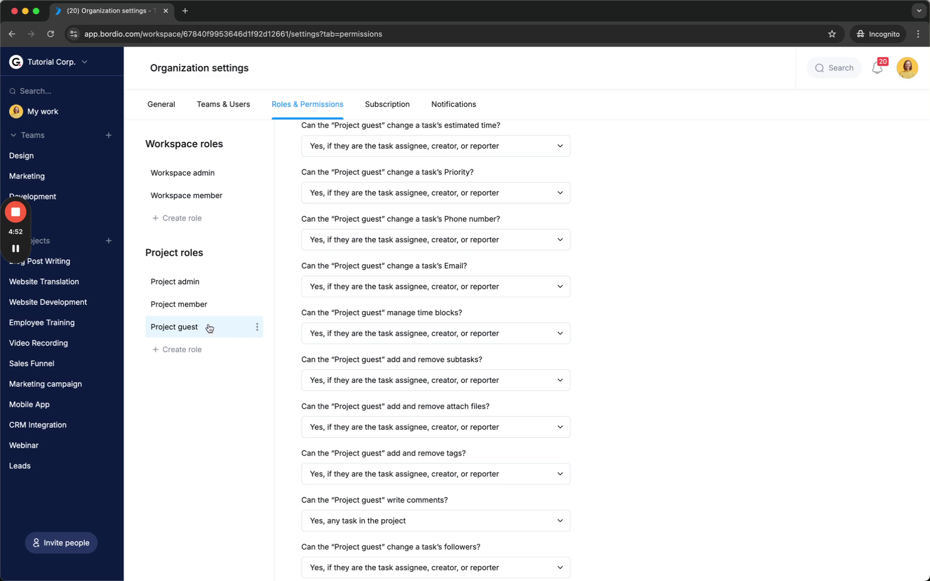
pyautogui.scroll(15, 320, 297)
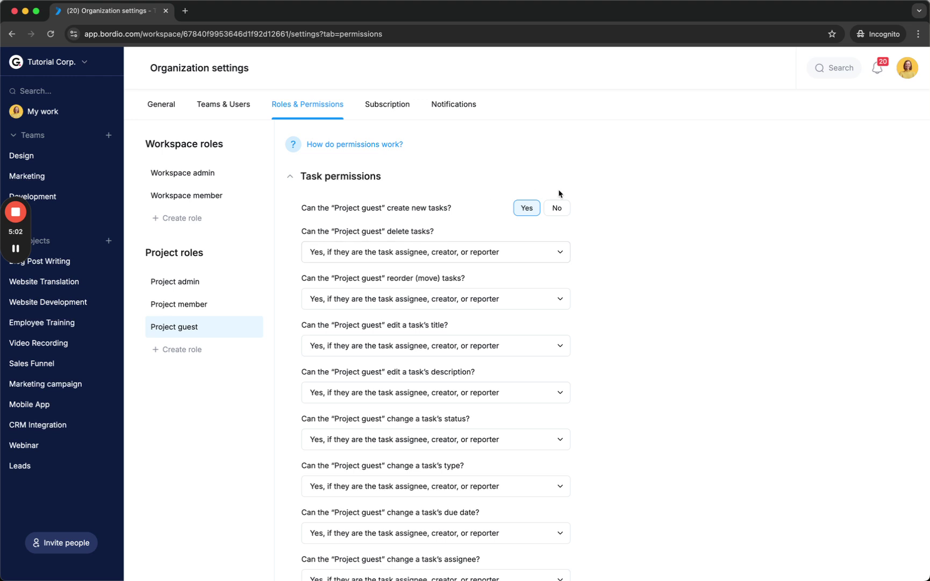
pyautogui.click(558, 211)
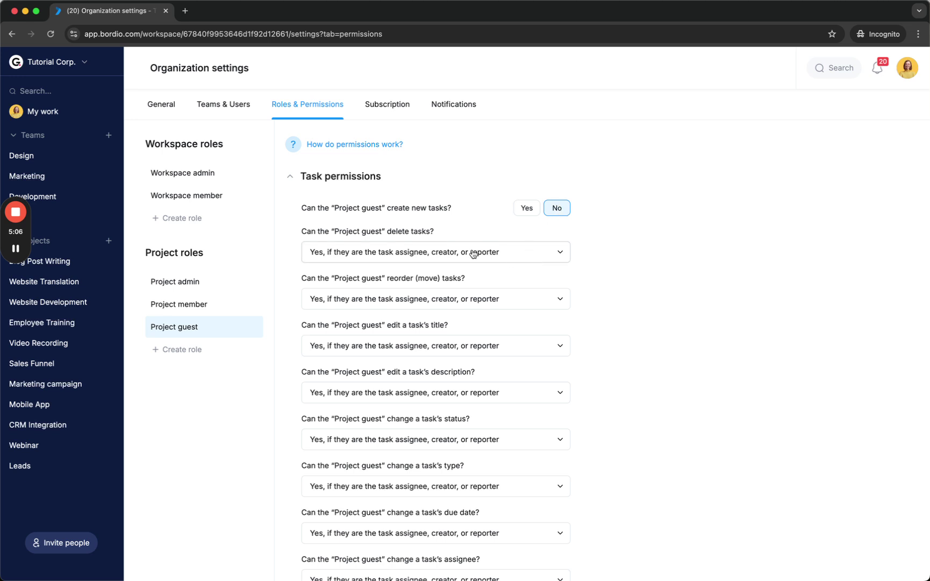
pyautogui.click(451, 252)
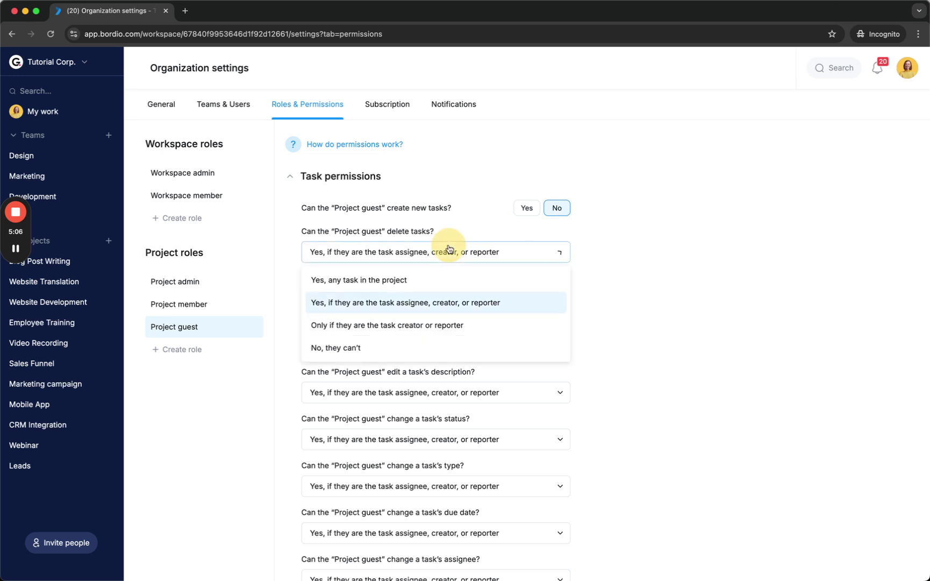
pyautogui.click(393, 354)
# - Set the Project guest's permissions to reorder tasks and edit a task's title and description to "No, they can't"
pyautogui.click(359, 298)
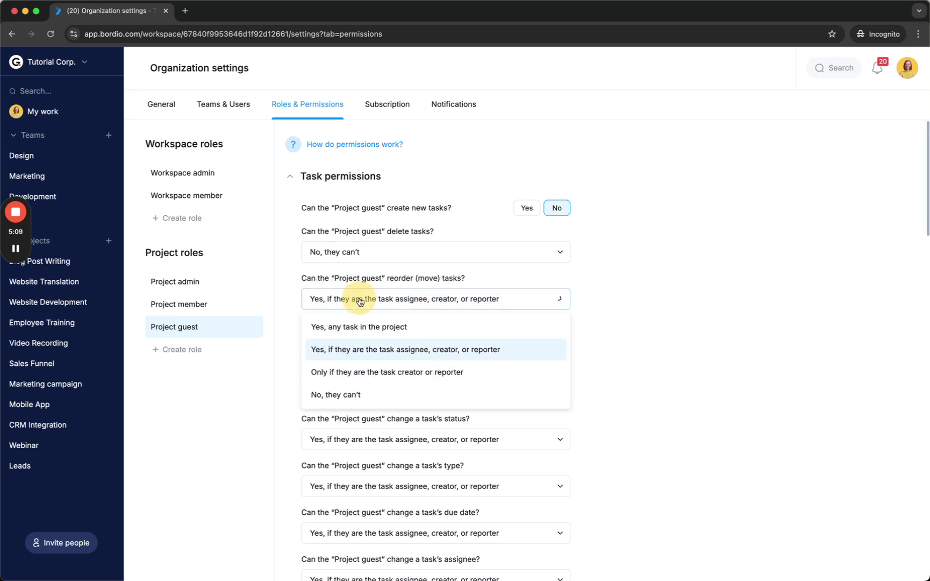
pyautogui.click(346, 395)
pyautogui.click(368, 345)
pyautogui.click(348, 444)
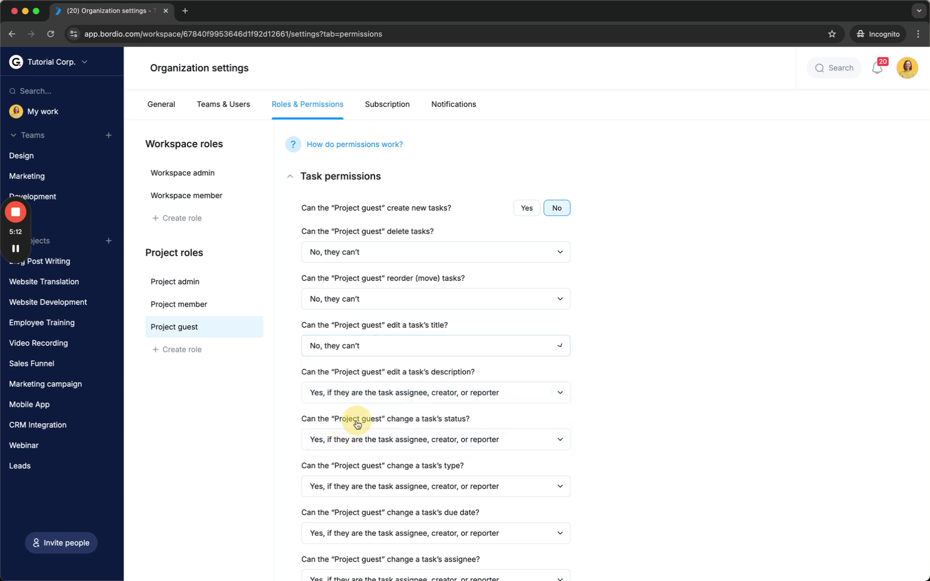
pyautogui.click(359, 392)
pyautogui.click(346, 488)
# - Set the Project guest's permissions to change a task's status and type to "No, they can't"
pyautogui.scroll(-2, 540, 365)
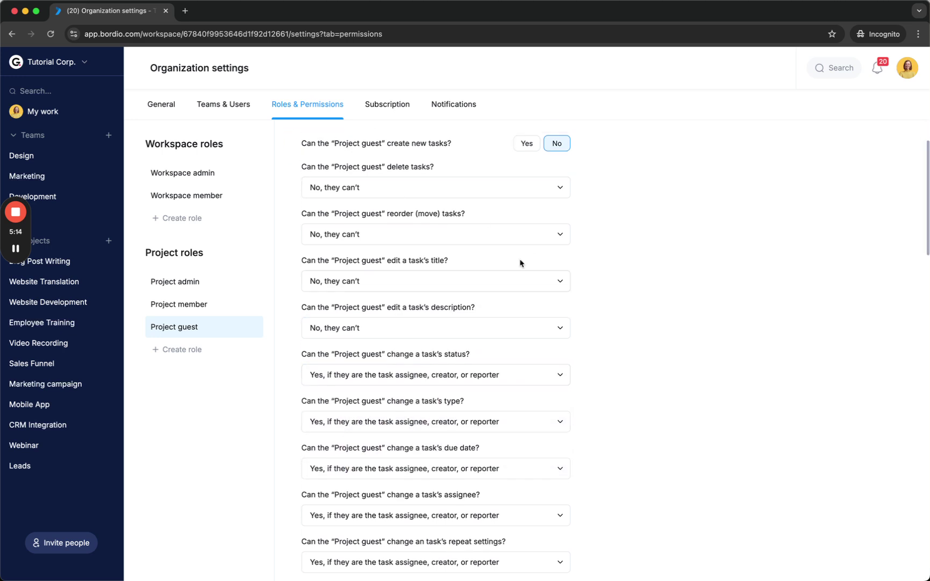
pyautogui.scroll(1, 520, 263)
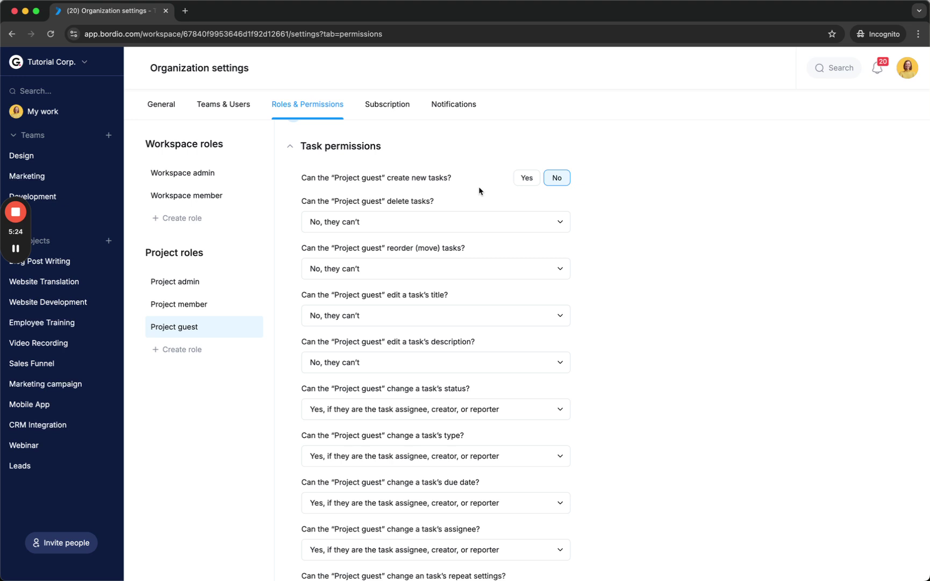
pyautogui.scroll(-2, 355, 407)
pyautogui.click(355, 362)
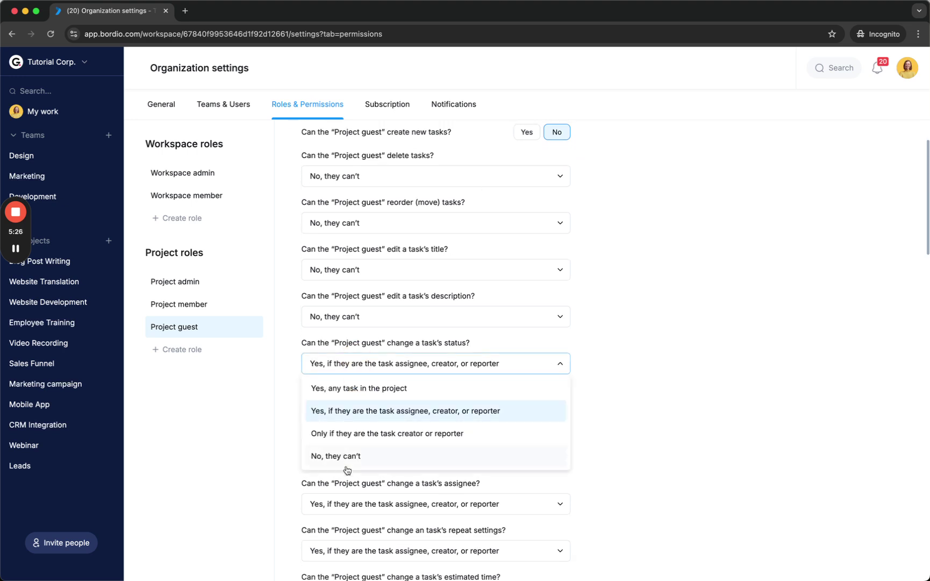
pyautogui.click(353, 452)
pyautogui.click(359, 412)
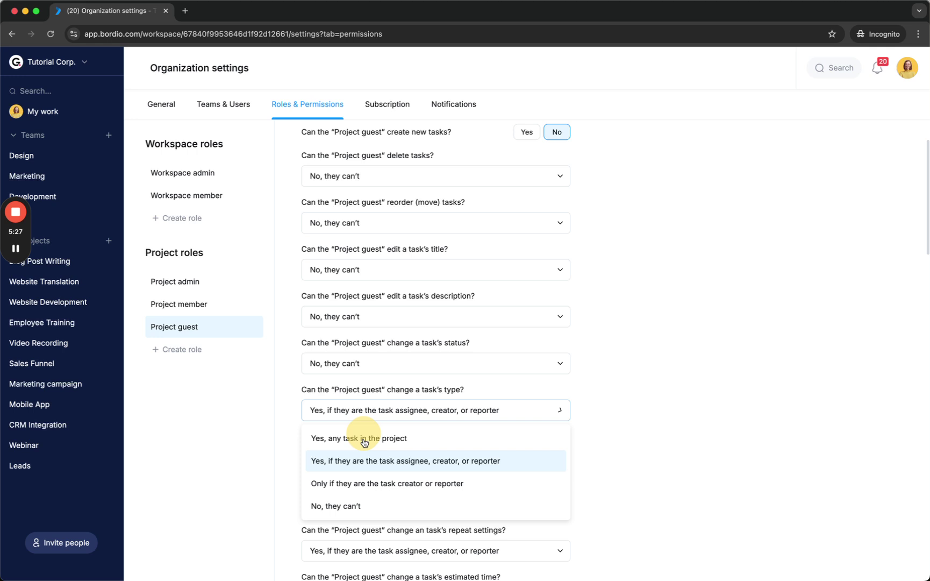
pyautogui.click(360, 507)
# - Leave the Project guest role for the Project admin role, discarding the unsaved permission changes
pyautogui.scroll(-3, 461, 413)
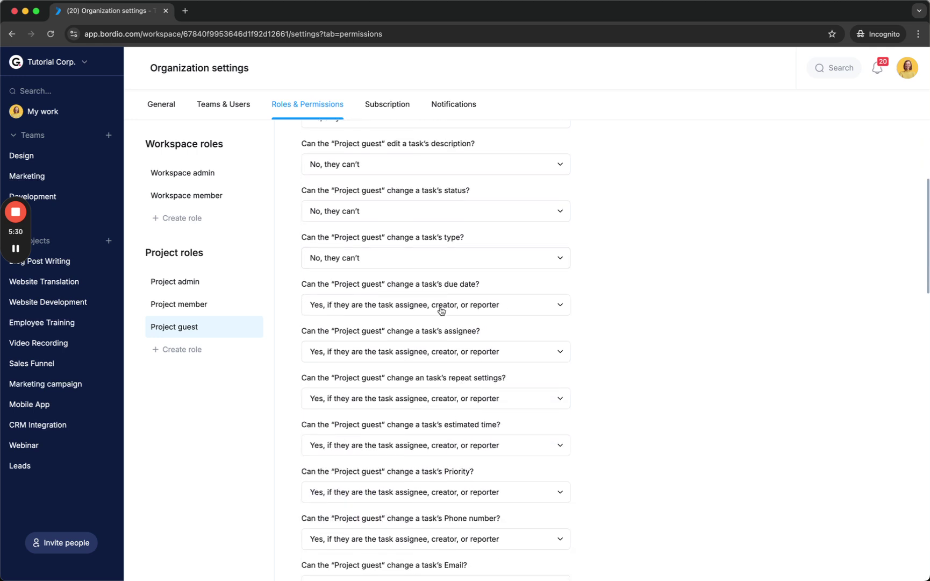
pyautogui.scroll(-8, 425, 280)
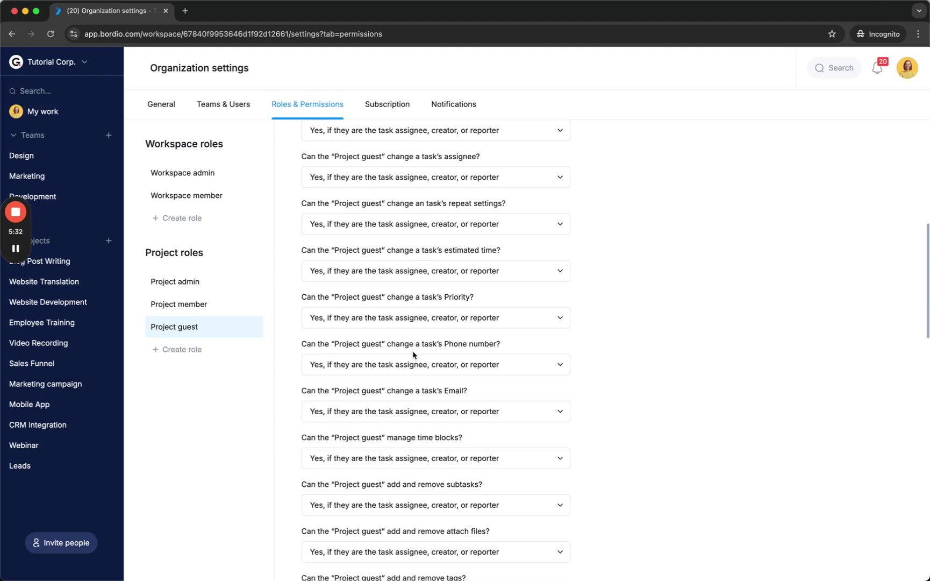
pyautogui.scroll(-13, 407, 171)
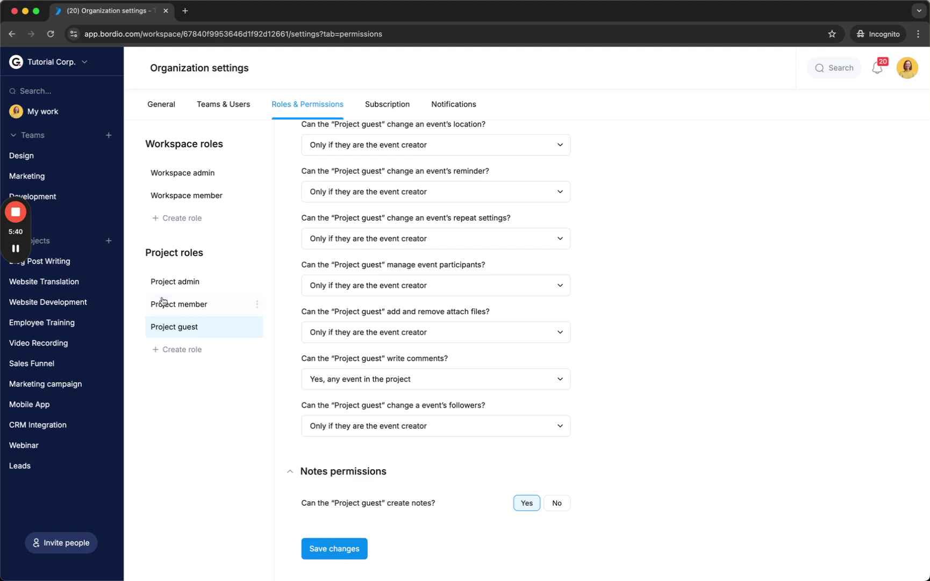
pyautogui.click(183, 285)
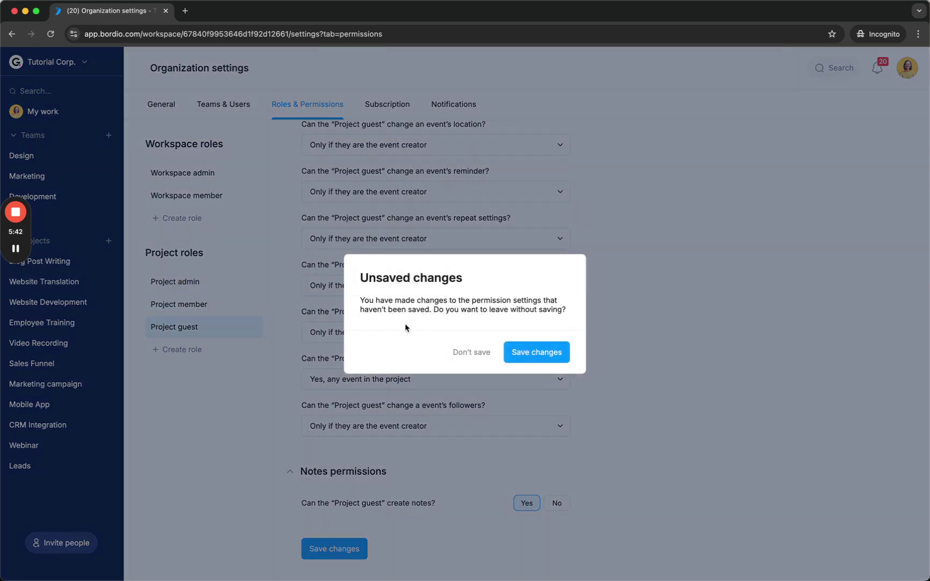
pyautogui.click(480, 350)
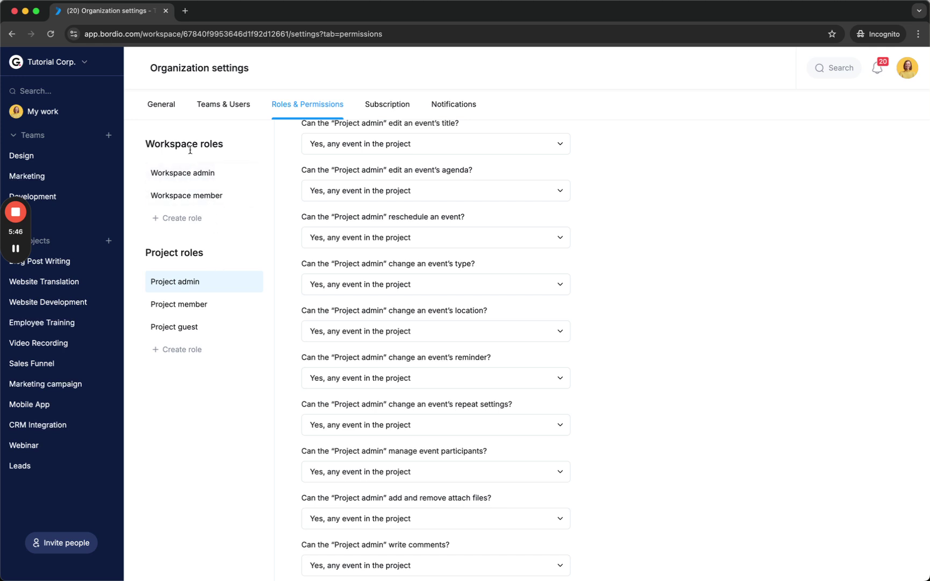
# - Examine the organization and project permissions of the Workspace admin and Workspace member roles
pyautogui.click(197, 174)
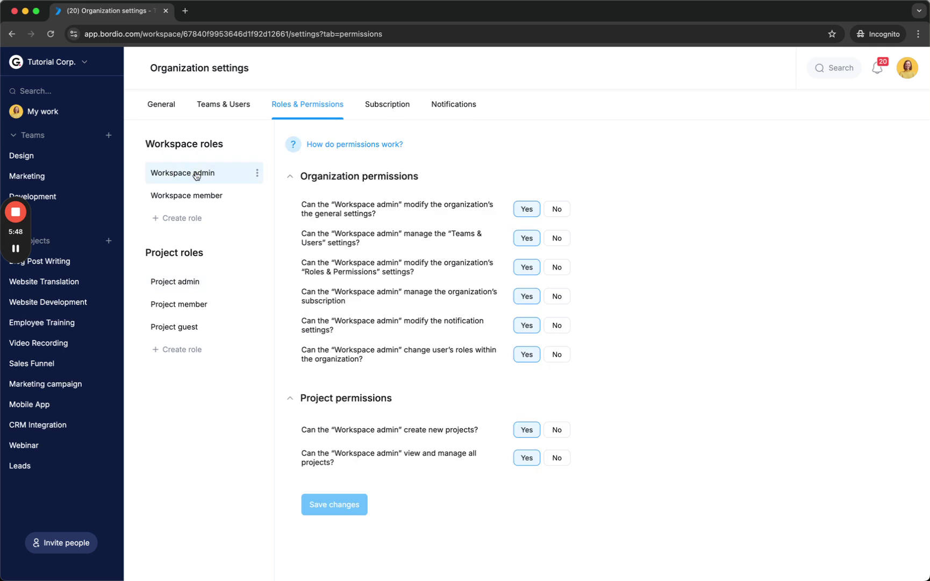
pyautogui.click(196, 197)
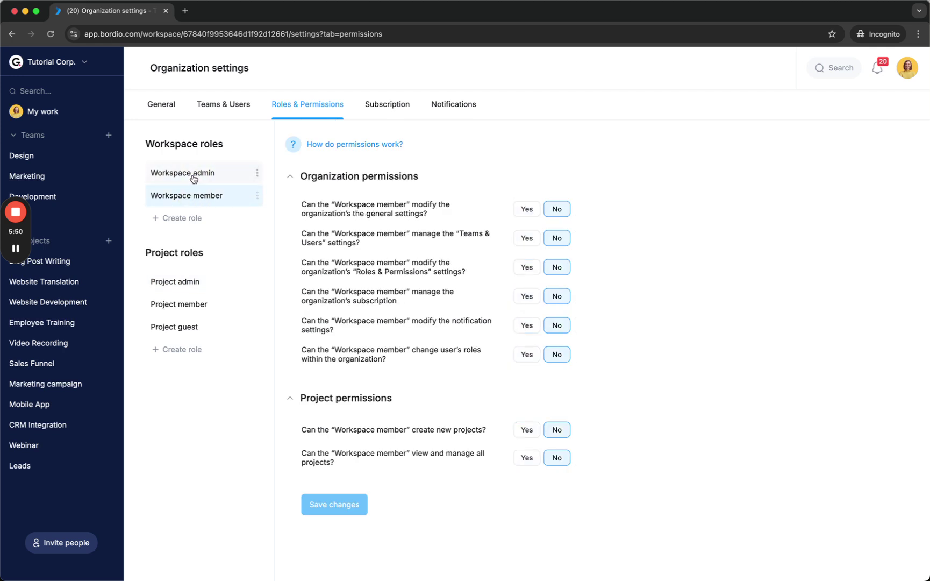
# - In the organization's user list, change the copywriter's organization role to Workspace admin
pyautogui.click(226, 107)
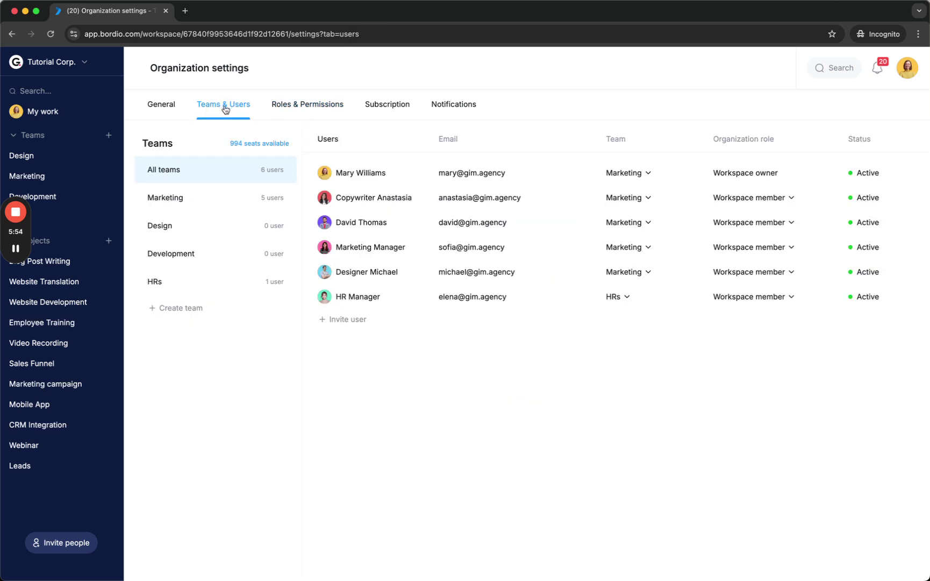
pyautogui.click(755, 296)
pyautogui.click(751, 169)
pyautogui.moveTo(781, 175); pyautogui.dragTo(714, 174)
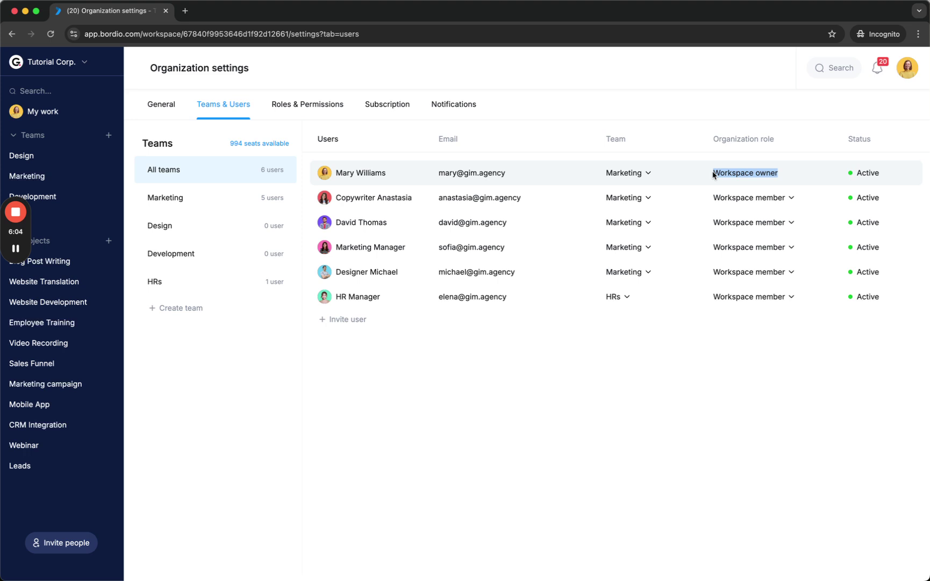
pyautogui.click(737, 198)
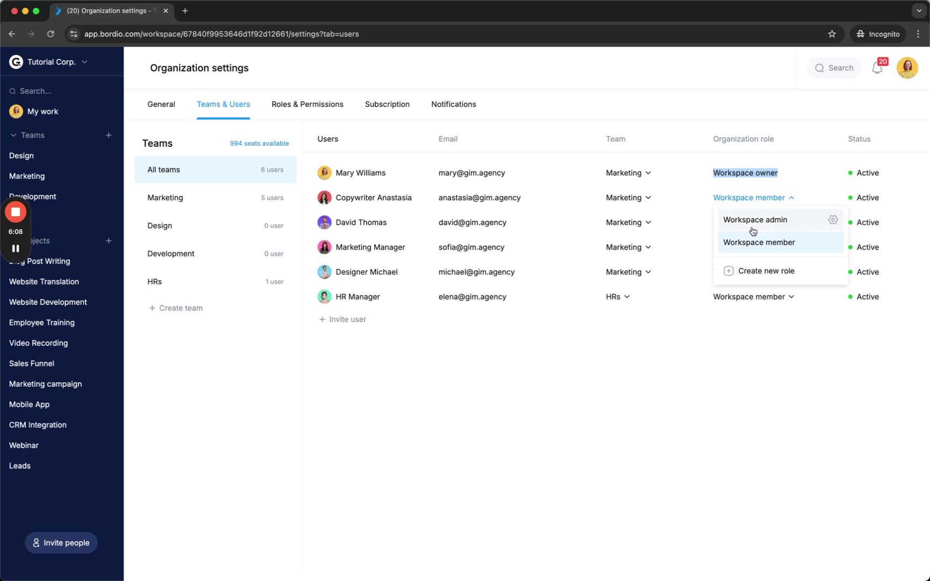
pyautogui.click(767, 356)
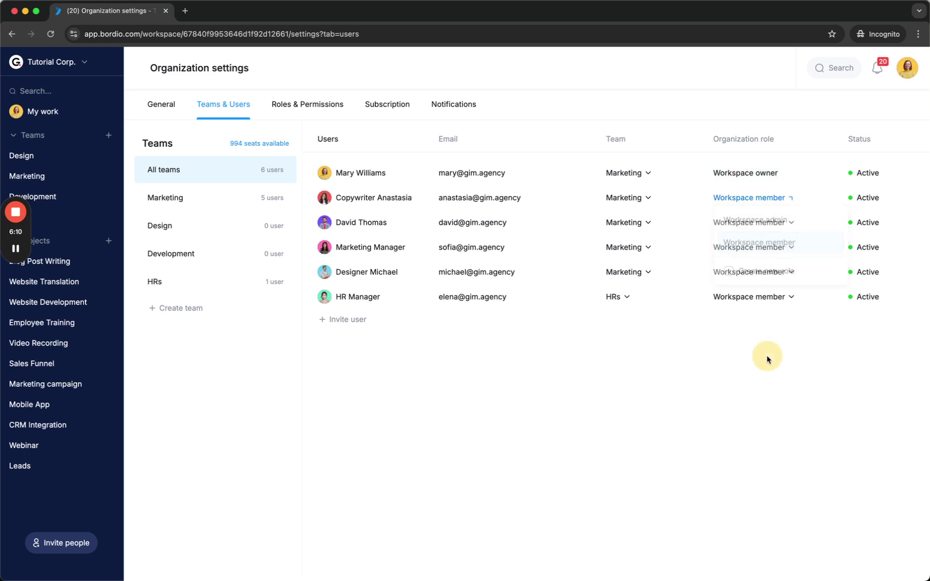
pyautogui.click(761, 200)
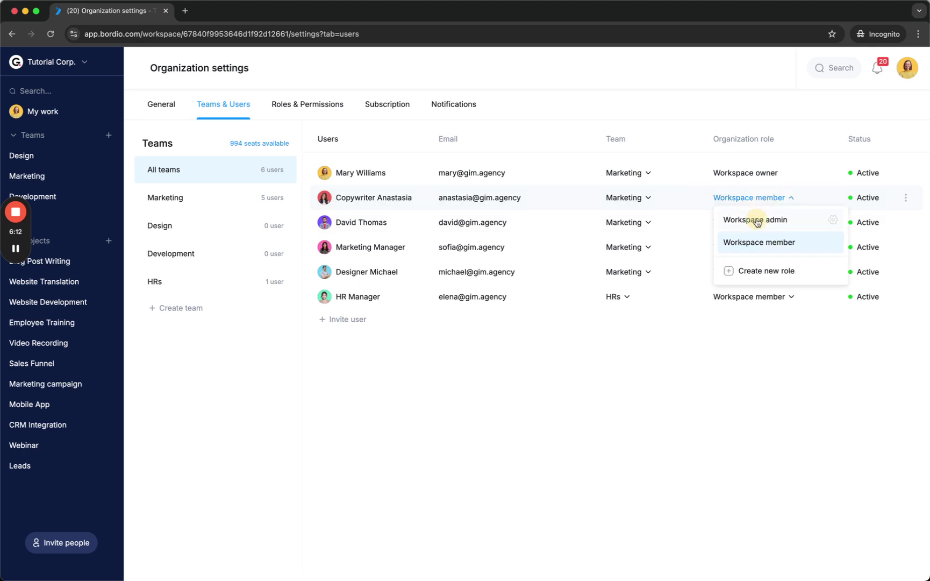
pyautogui.click(754, 220)
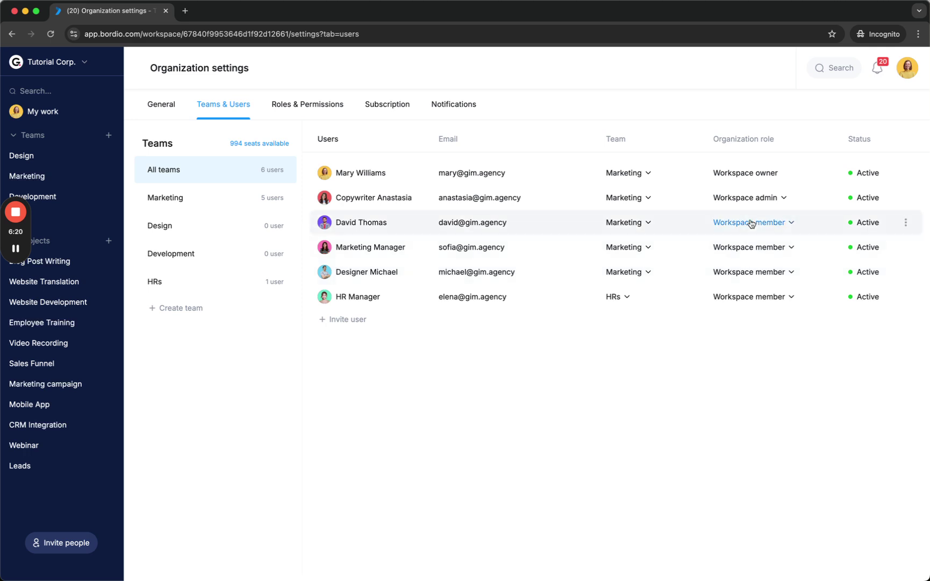
# - Return to the Workspace member role's permissions and highlight the question about modifying the organization's general settings
pyautogui.click(326, 109)
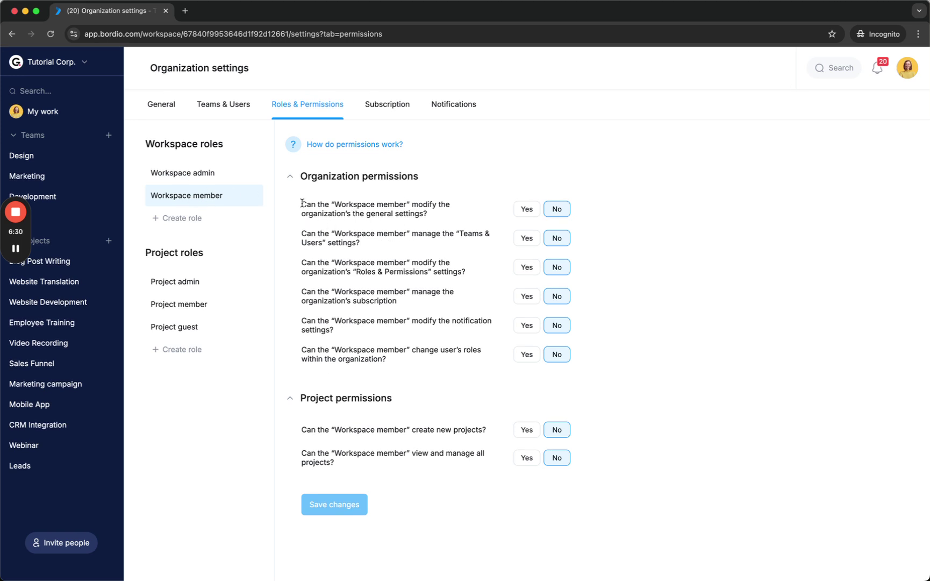
pyautogui.moveTo(302, 205); pyautogui.dragTo(431, 214)
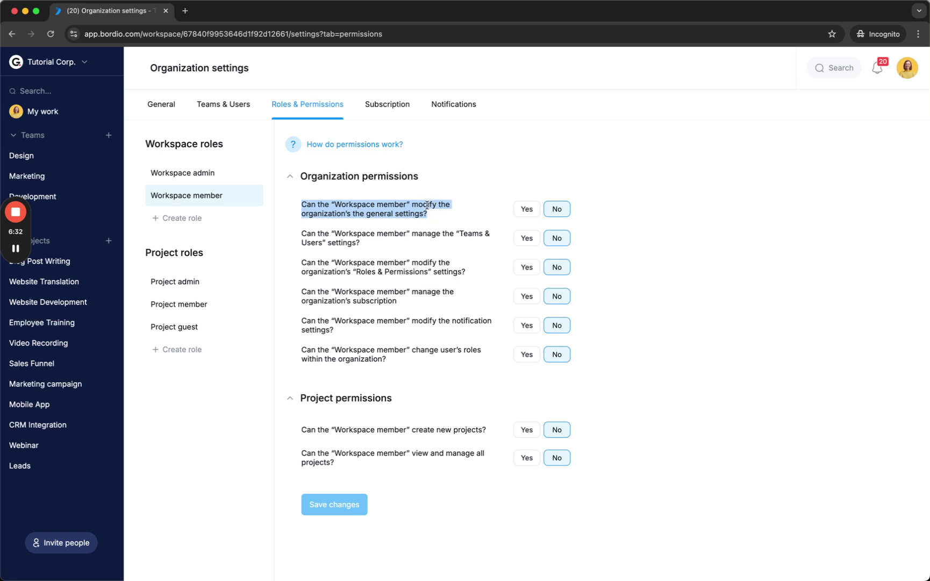
# - Examine each remaining organization permission question of the Workspace member role, from Teams & Users settings to changing users' roles
pyautogui.click(146, 98)
pyautogui.moveTo(425, 245); pyautogui.dragTo(301, 235)
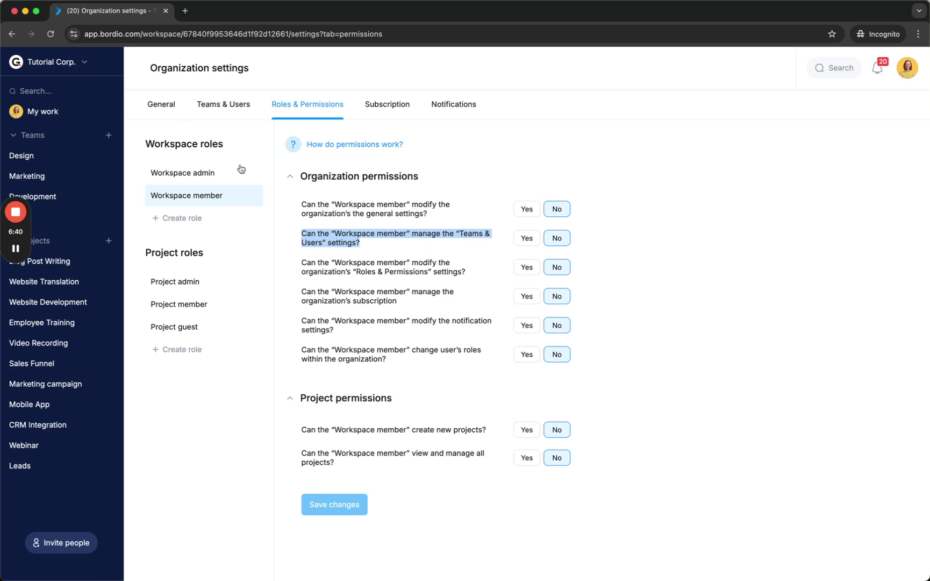
pyautogui.click(225, 107)
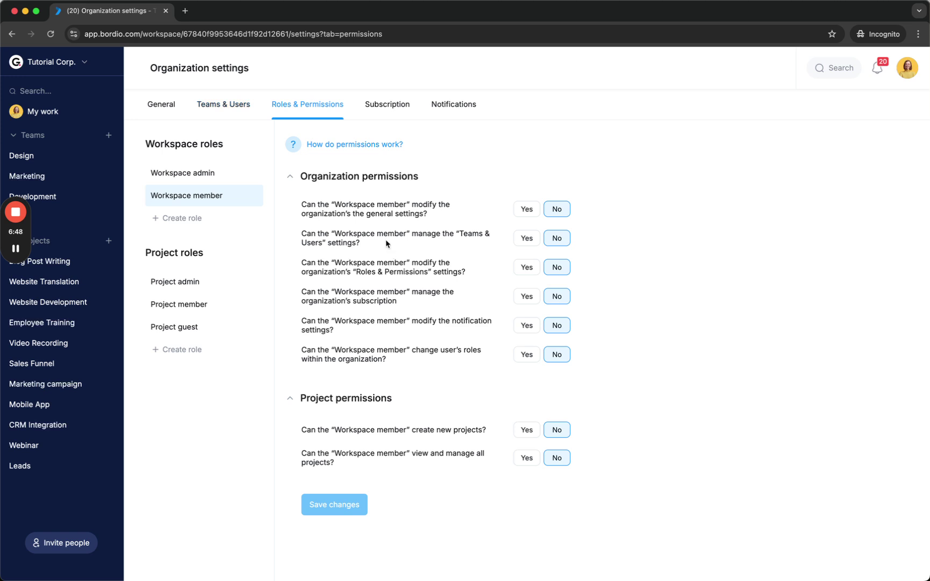
pyautogui.moveTo(302, 263); pyautogui.dragTo(467, 272)
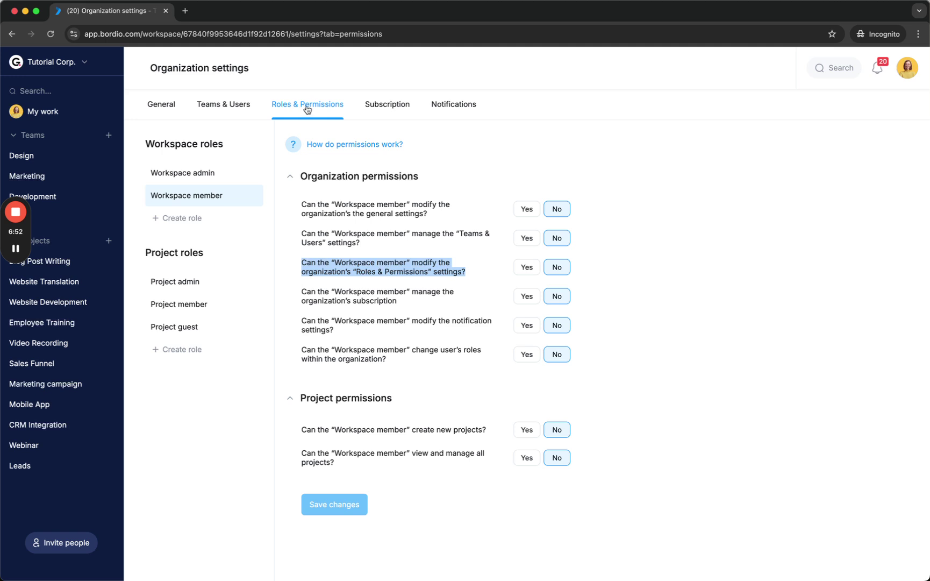
pyautogui.tripleClick(318, 294)
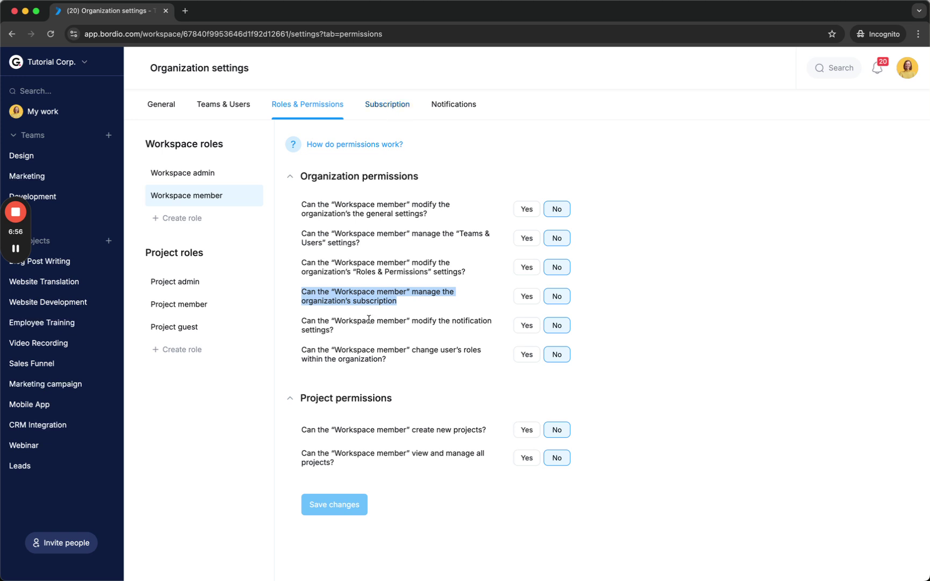
pyautogui.tripleClick(307, 322)
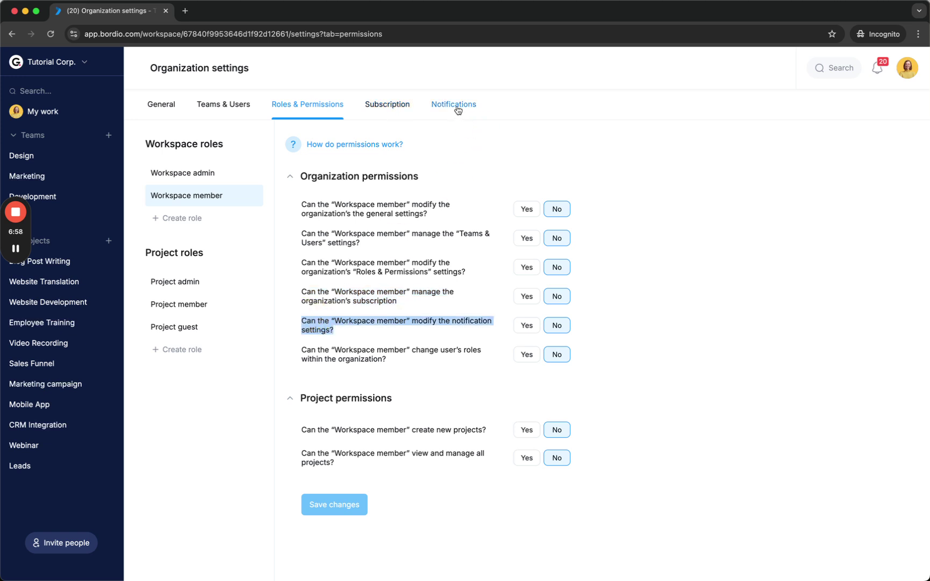
pyautogui.click(391, 360)
pyautogui.moveTo(391, 360); pyautogui.dragTo(301, 349)
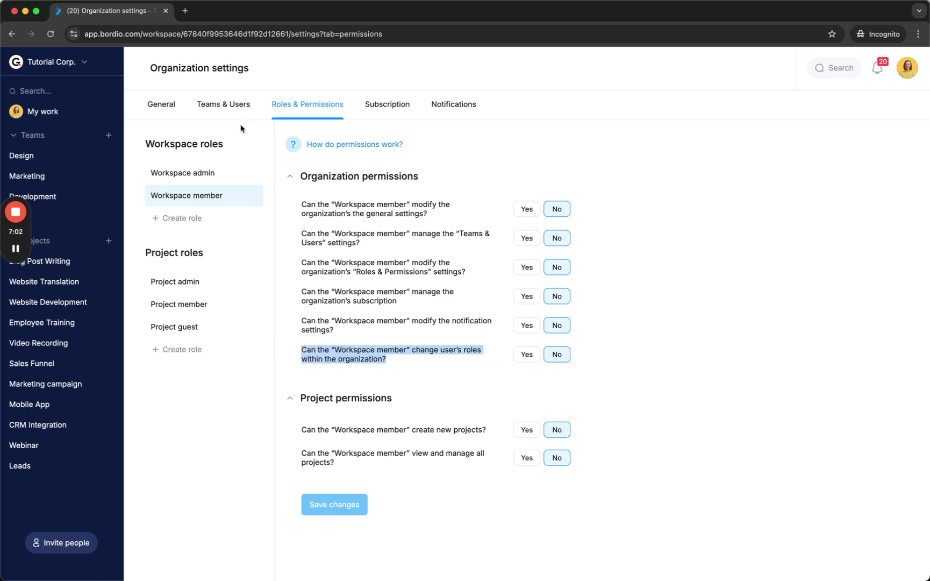
# - View the organization role options available for the designer in the user list, and return to the Workspace member role's permissions
pyautogui.click(242, 106)
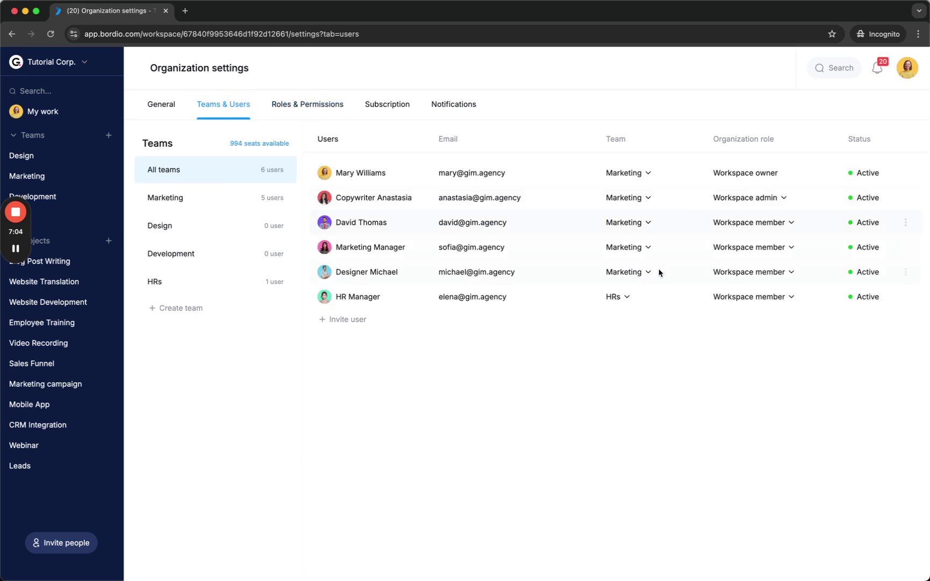
pyautogui.click(759, 272)
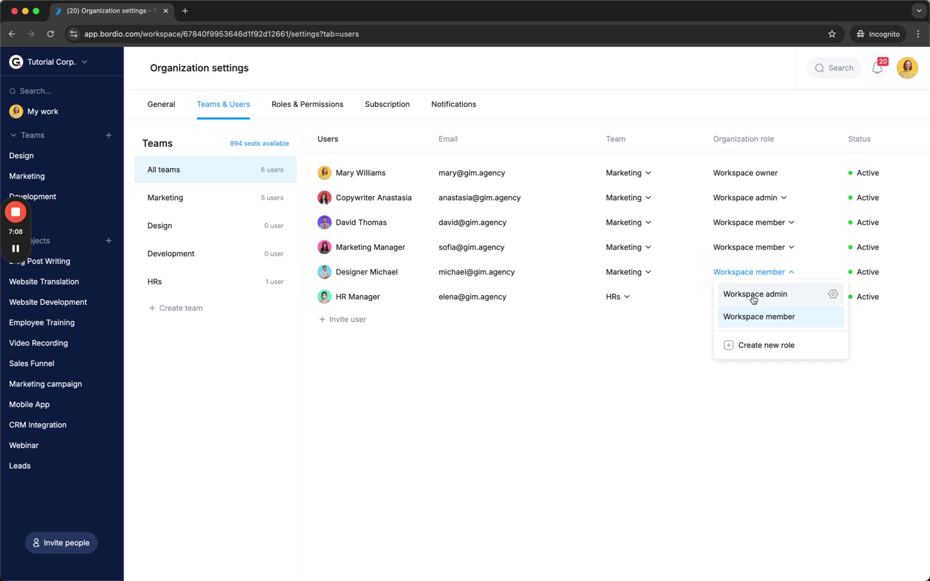
pyautogui.click(336, 105)
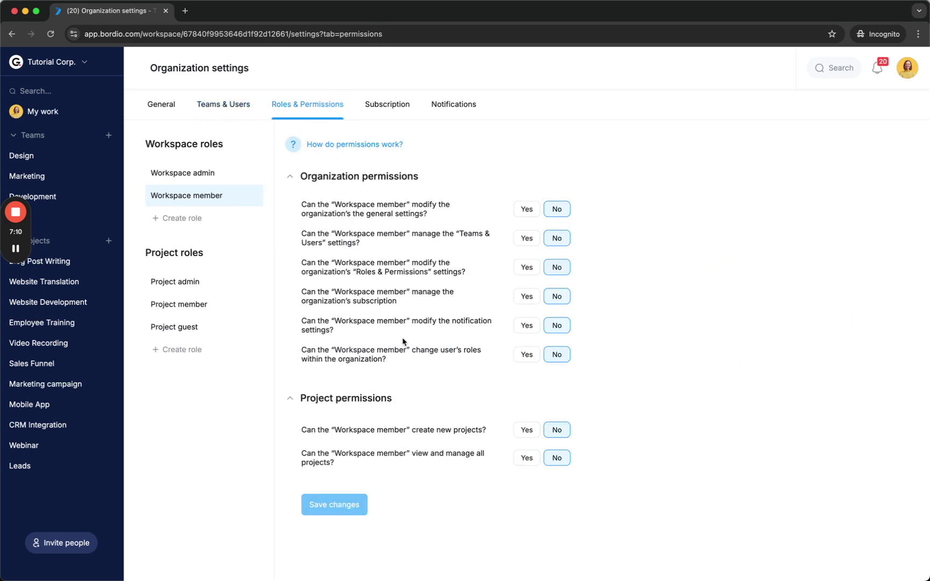
# - Examine the Workspace member role's project permissions for creating new projects and for viewing and managing all projects
pyautogui.moveTo(302, 430); pyautogui.dragTo(483, 427)
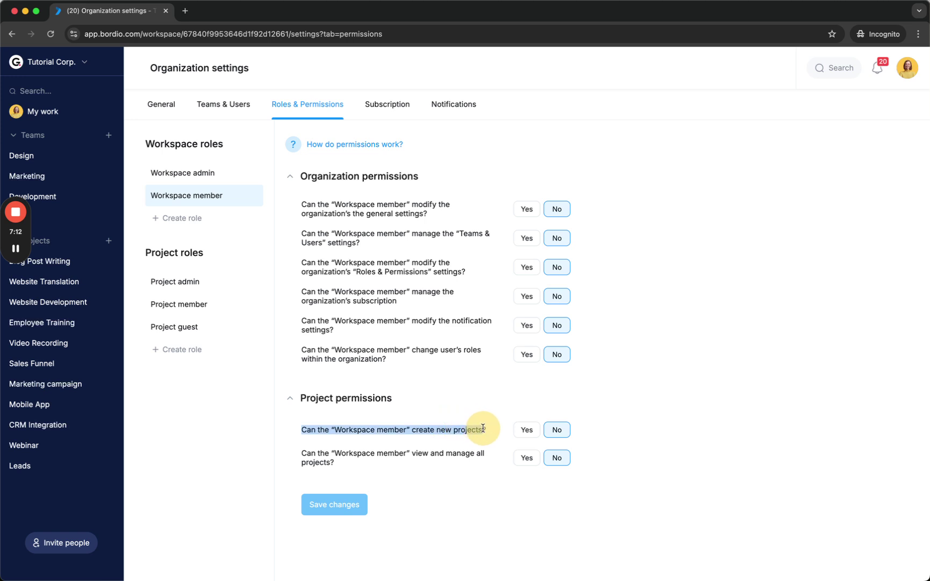
pyautogui.moveTo(357, 468); pyautogui.dragTo(291, 452)
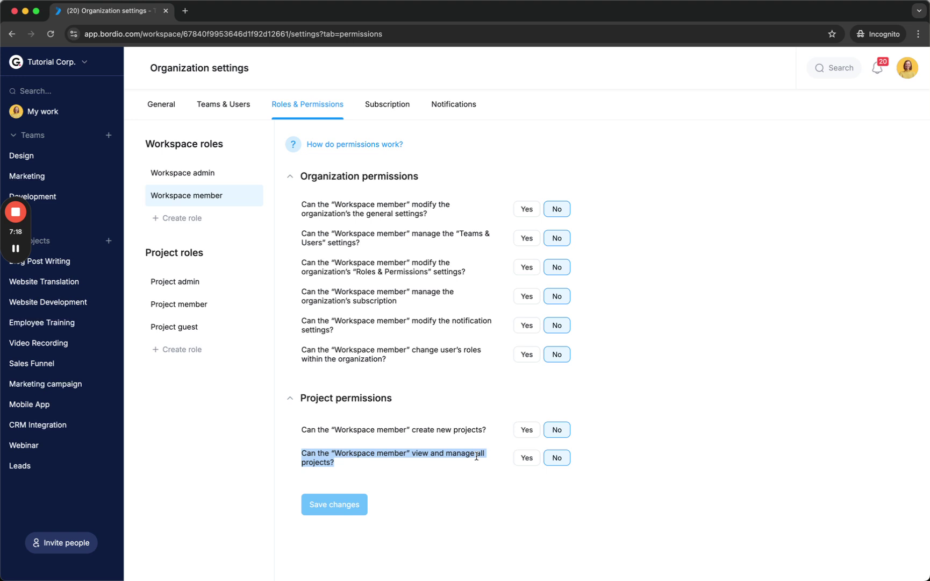
pyautogui.moveTo(337, 466); pyautogui.dragTo(300, 453)
# - Open the Workspace admin role and examine its permission to view and manage all projects
pyautogui.click(198, 177)
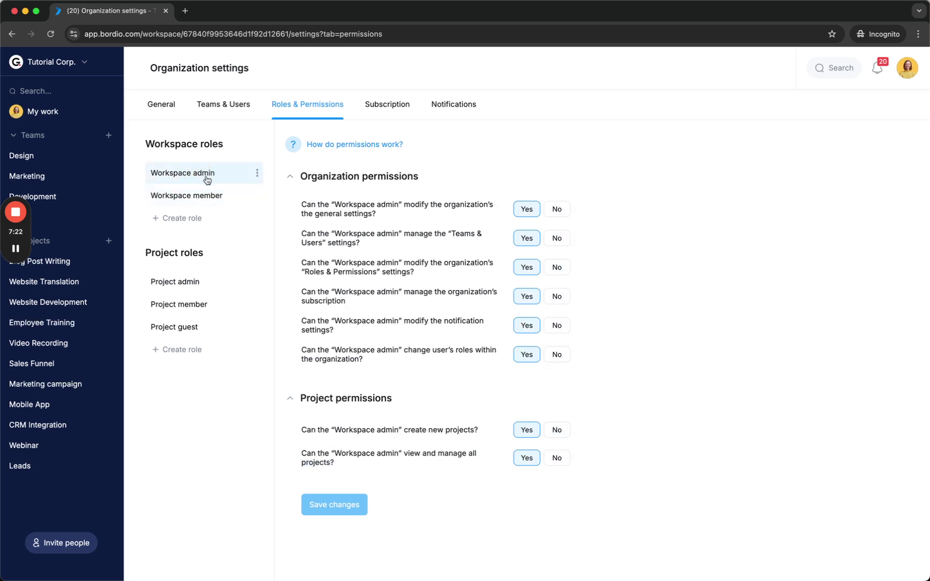
pyautogui.moveTo(338, 466); pyautogui.dragTo(302, 456)
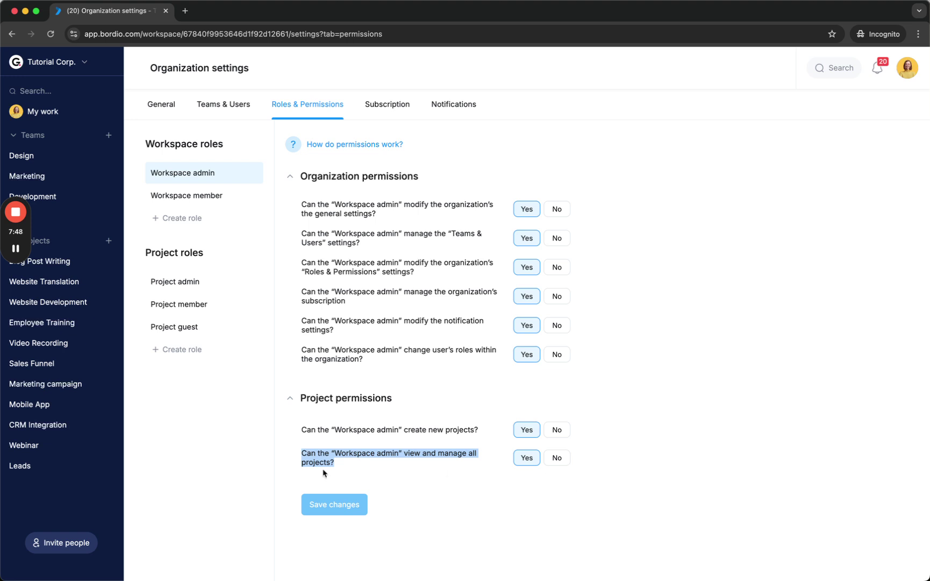
pyautogui.moveTo(357, 465); pyautogui.dragTo(300, 453)
pyautogui.moveTo(390, 469); pyautogui.dragTo(300, 457)
pyautogui.moveTo(345, 463); pyautogui.dragTo(288, 452)
pyautogui.moveTo(353, 464); pyautogui.dragTo(291, 457)
# - Create a new workspace role named "Subscription admin"
pyautogui.click(182, 219)
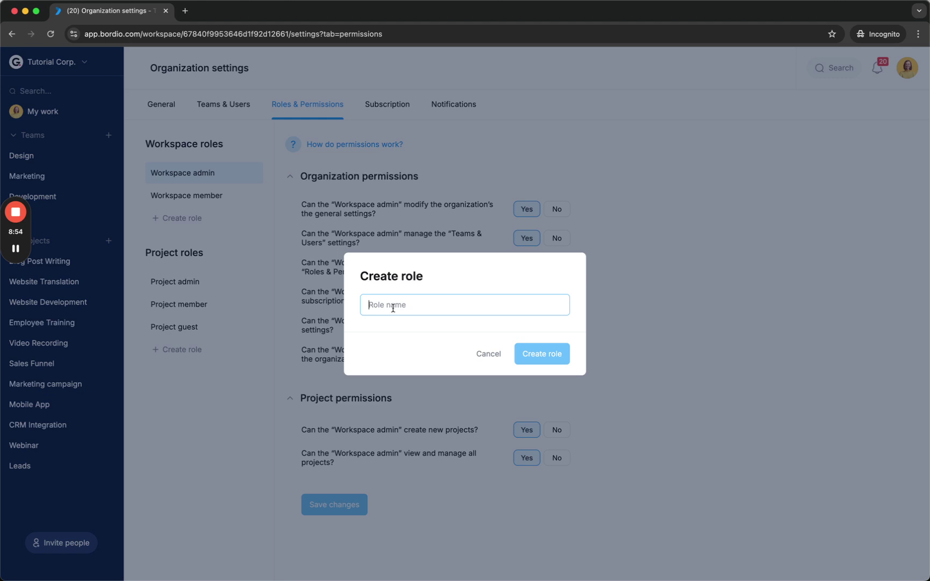
pyautogui.write('Subscription adm')
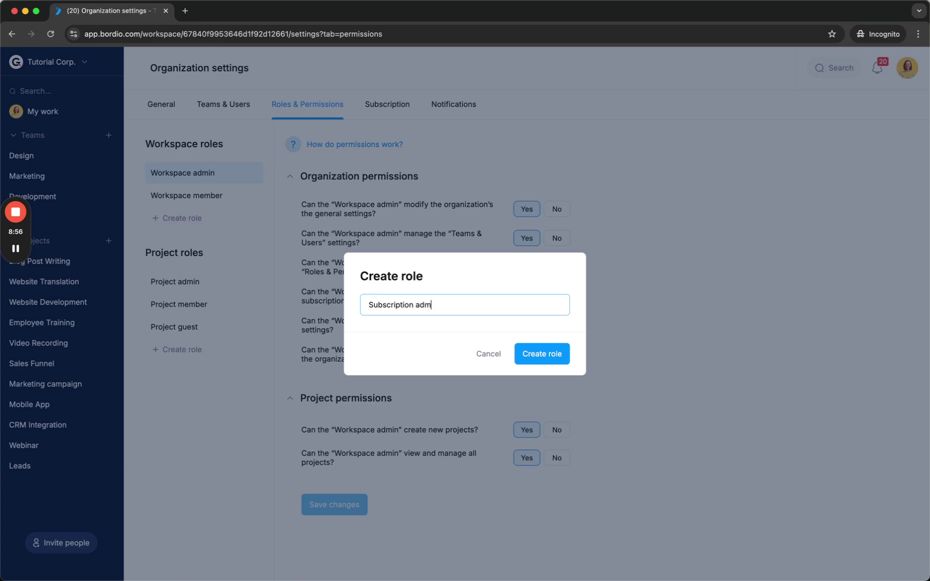
pyautogui.write('in')
pyautogui.click(544, 353)
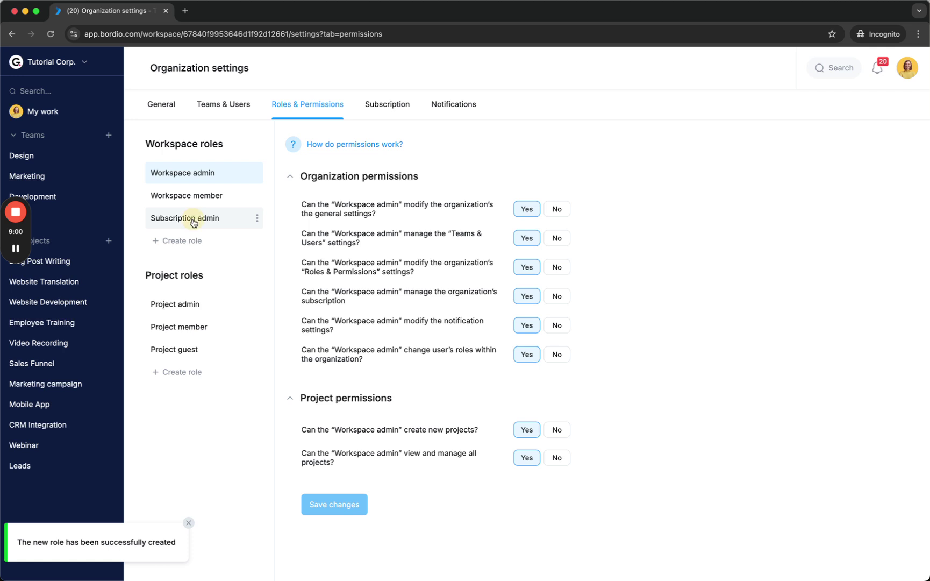
# - Deny the Subscription admin role modifying the general, Roles & Permissions and notification settings, and changing users' roles within the organization
pyautogui.click(194, 223)
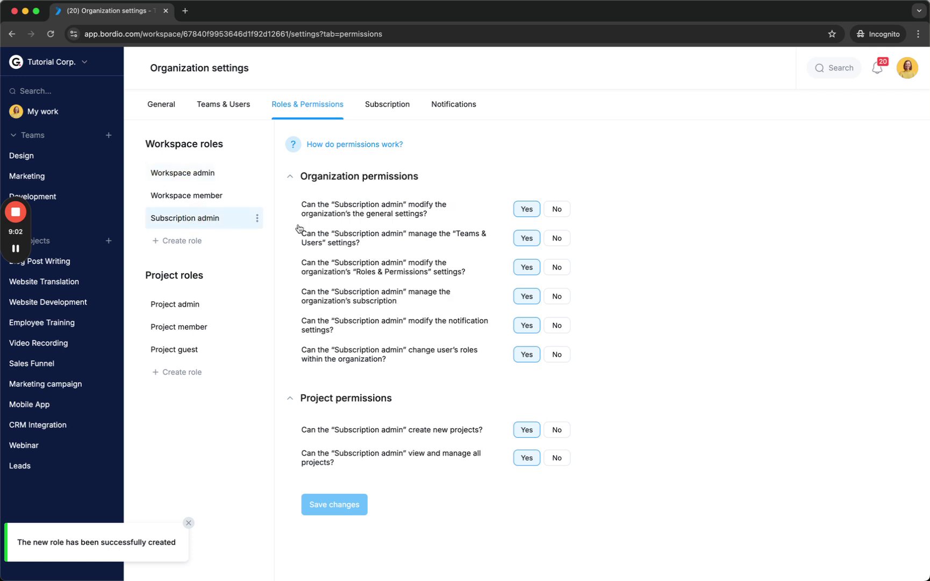
pyautogui.click(556, 211)
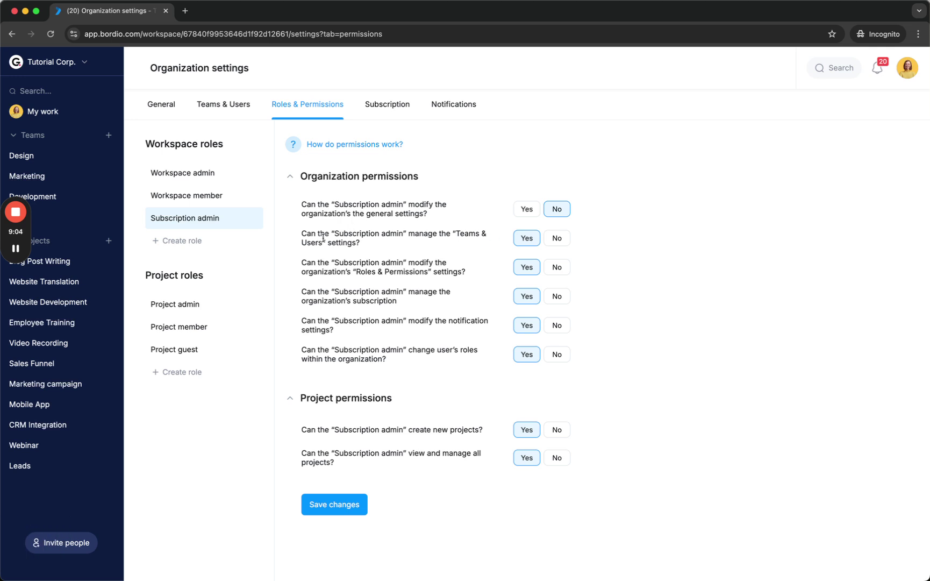
pyautogui.moveTo(379, 246); pyautogui.dragTo(302, 232)
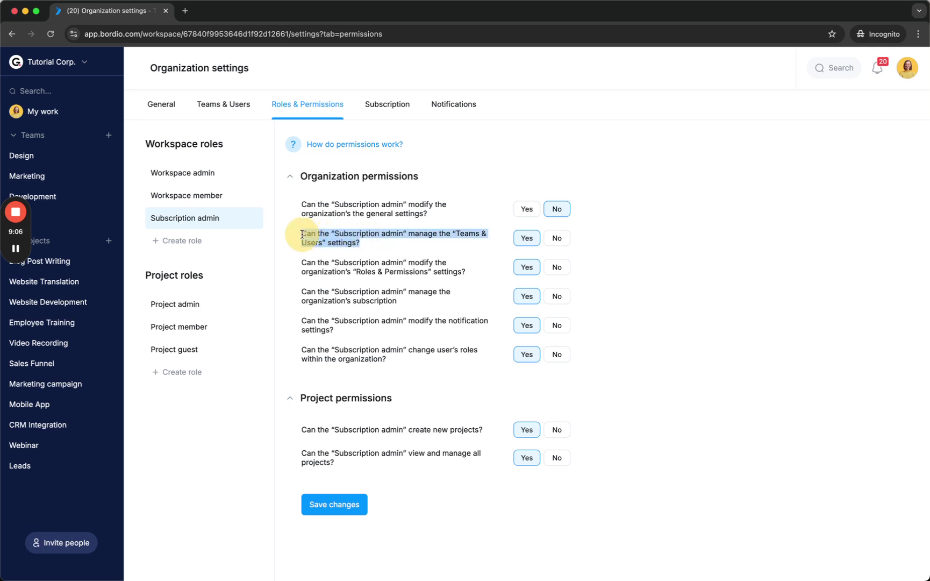
pyautogui.click(563, 268)
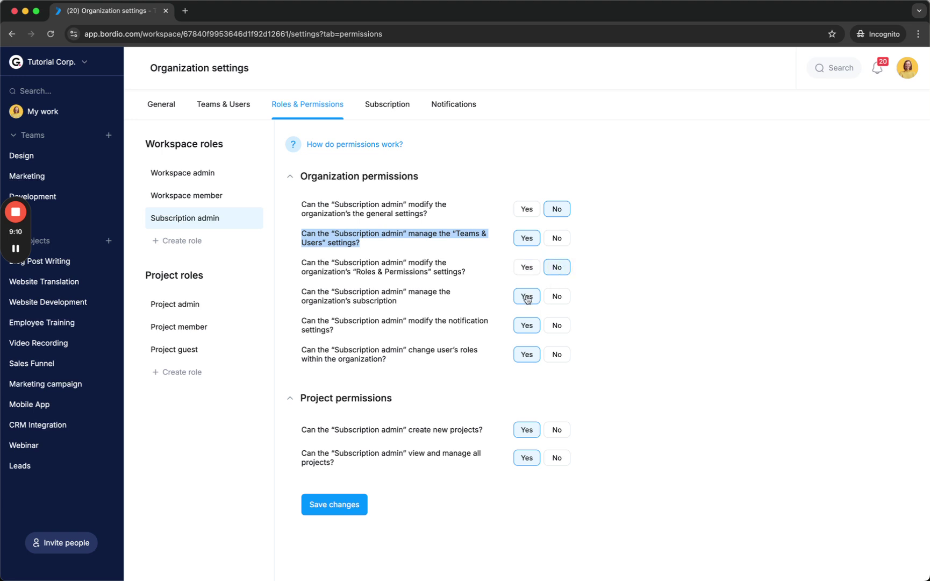
pyautogui.click(556, 326)
pyautogui.click(557, 356)
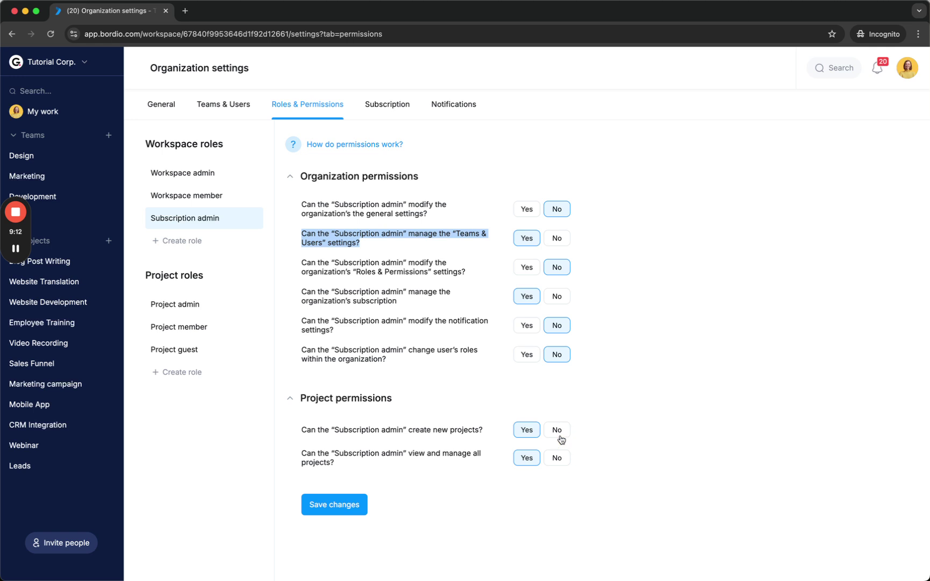
# - Deny the Subscription admin role creating new projects and viewing and managing all projects, and save the role's changes
pyautogui.click(557, 457)
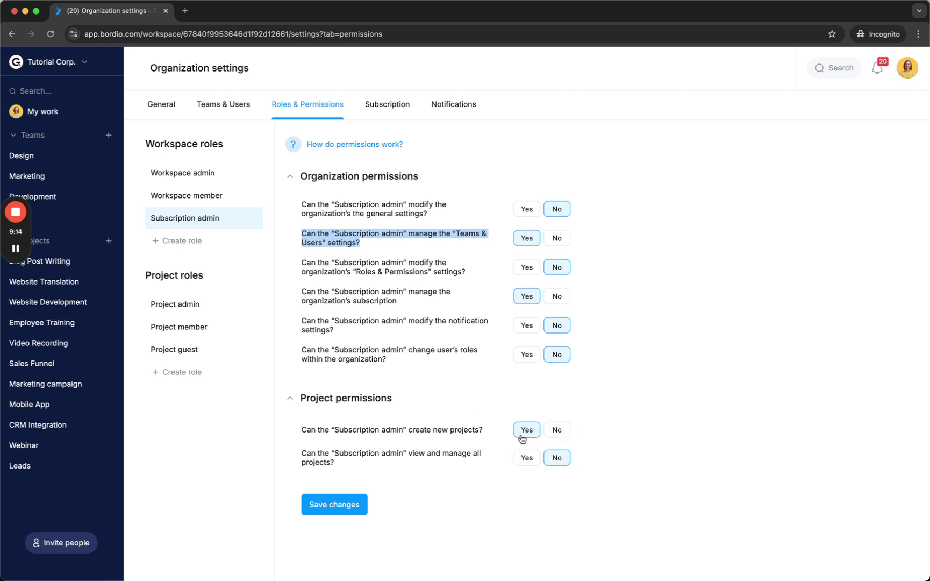
pyautogui.click(557, 433)
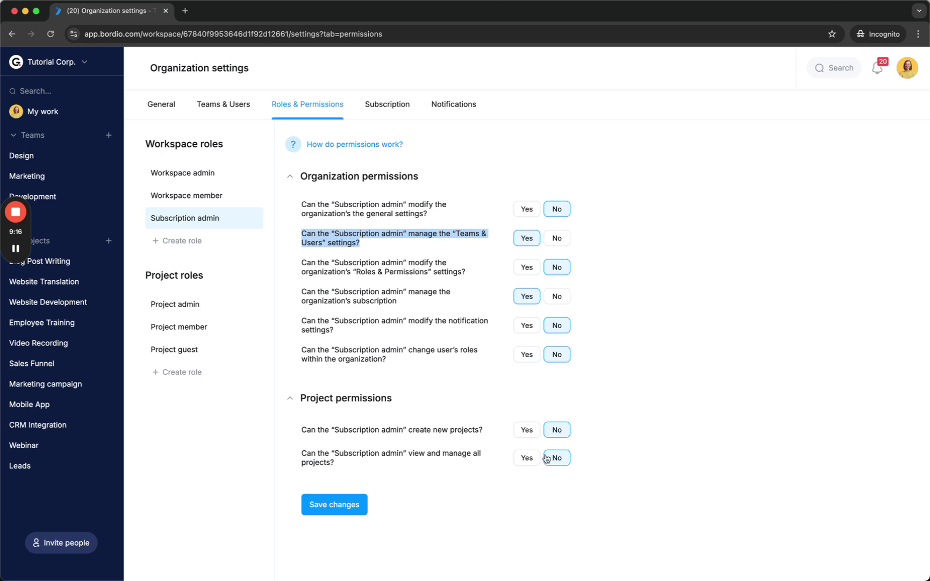
pyautogui.moveTo(496, 456); pyautogui.dragTo(367, 453)
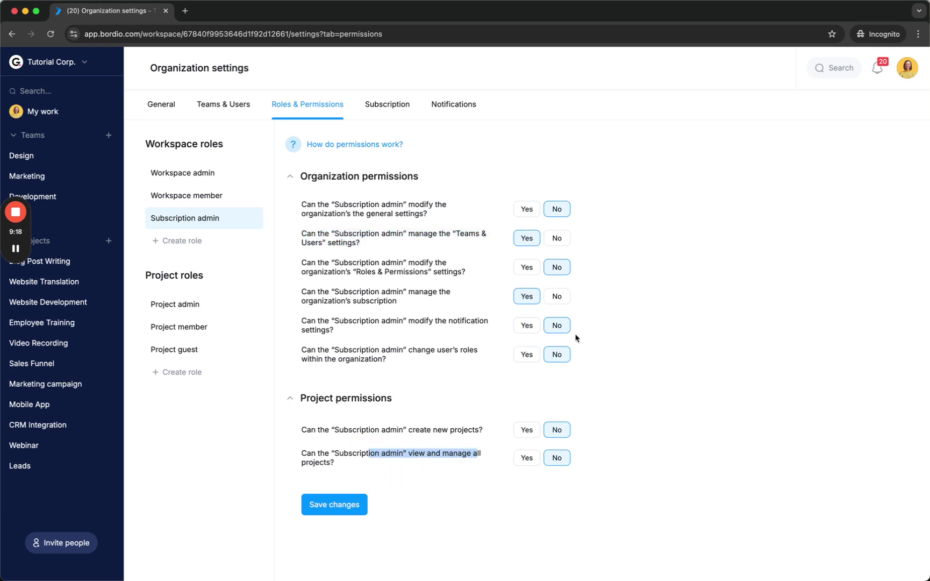
pyautogui.click(498, 254)
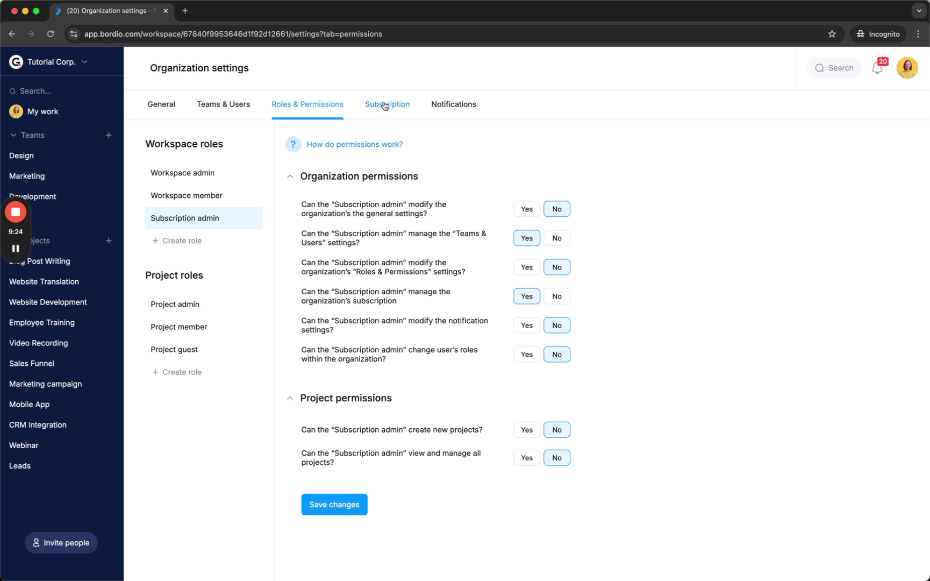
pyautogui.click(331, 507)
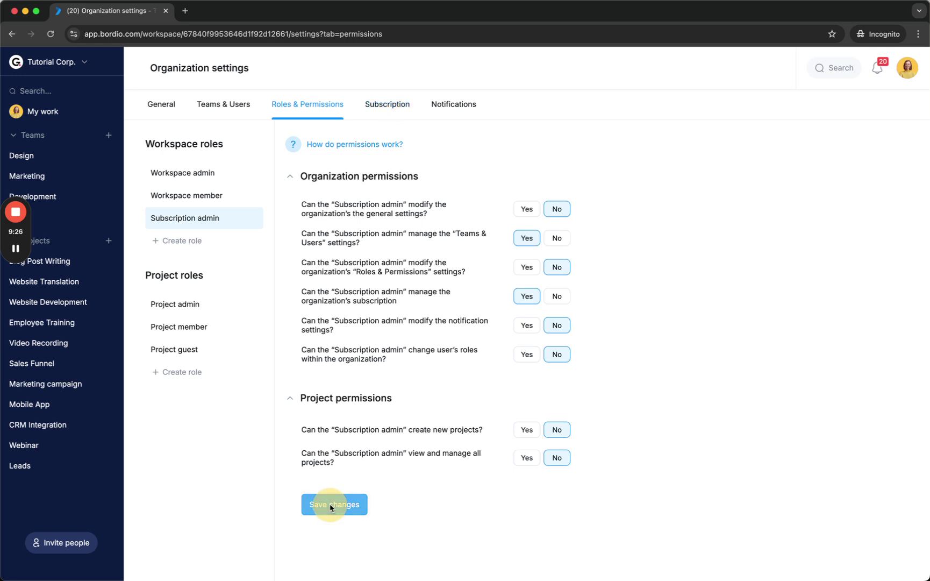
pyautogui.click(178, 523)
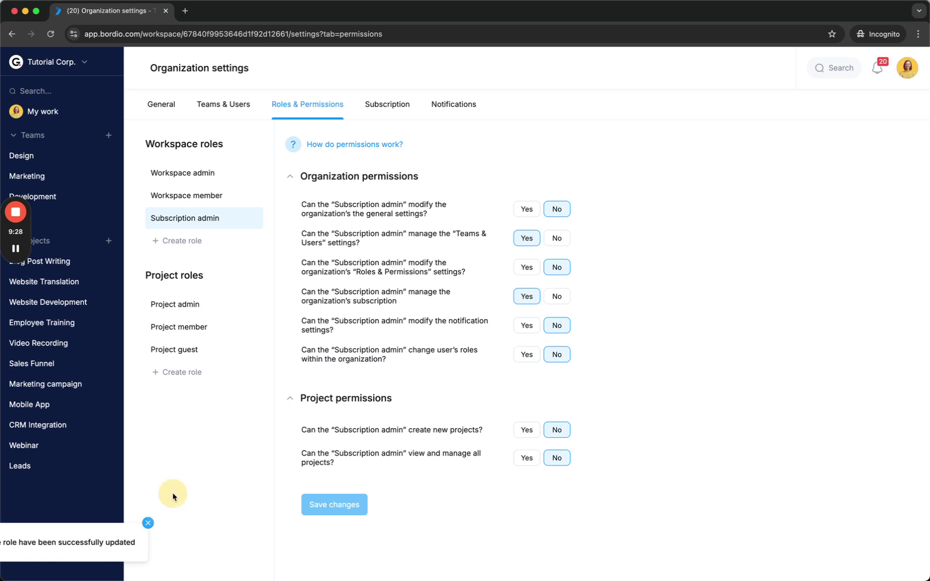
# - In the organization's user list, assign the Subscription admin role to the user listed directly below the copywriter
pyautogui.doubleClick(161, 142)
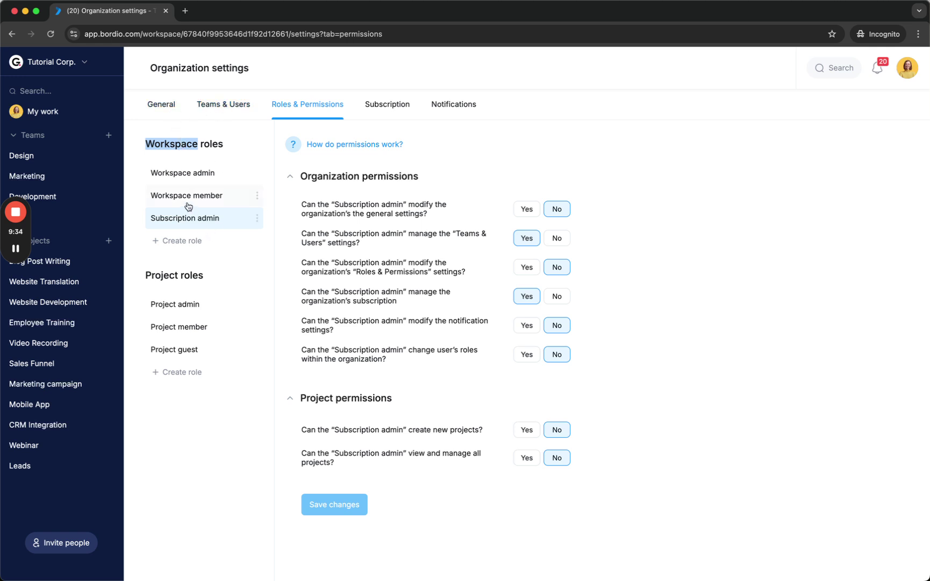
pyautogui.click(219, 106)
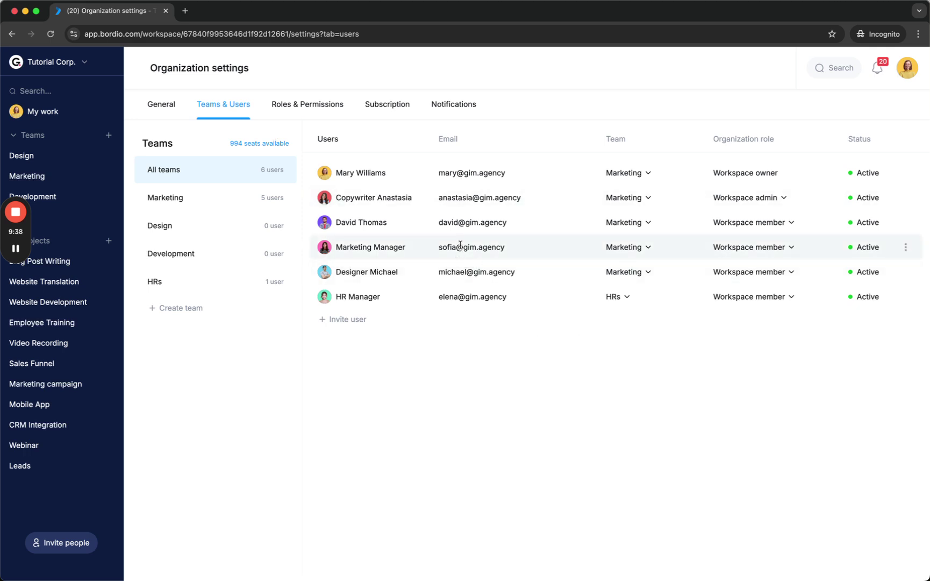
pyautogui.click(529, 222)
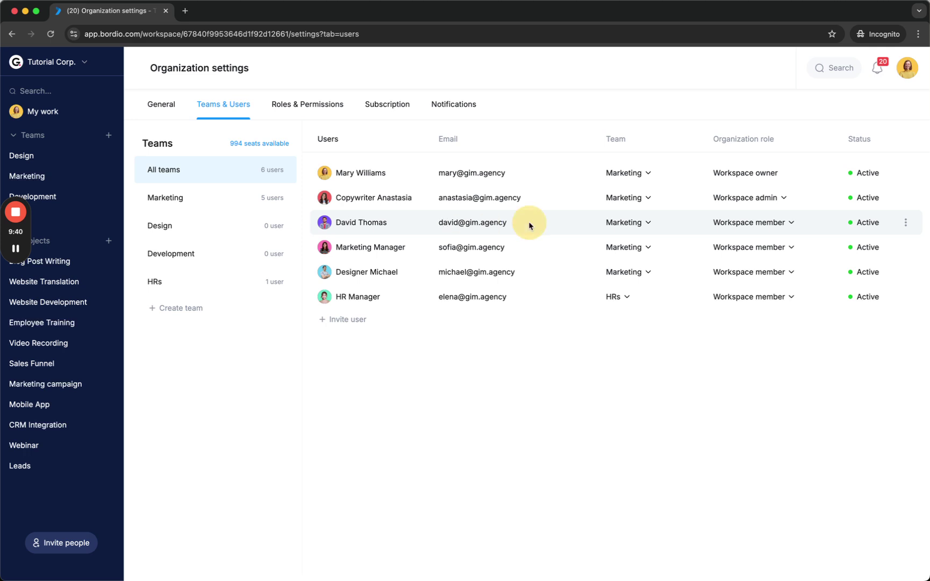
pyautogui.click(737, 226)
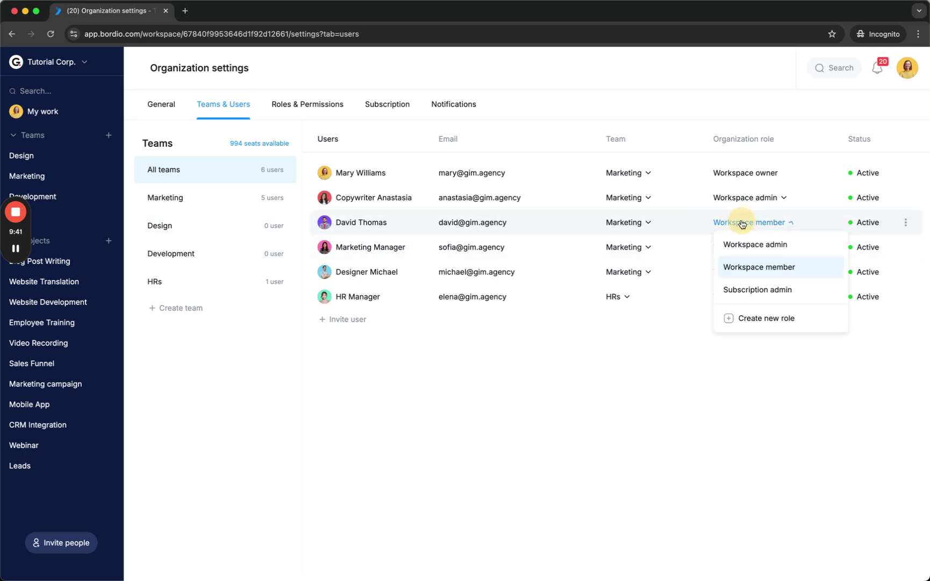
pyautogui.click(749, 296)
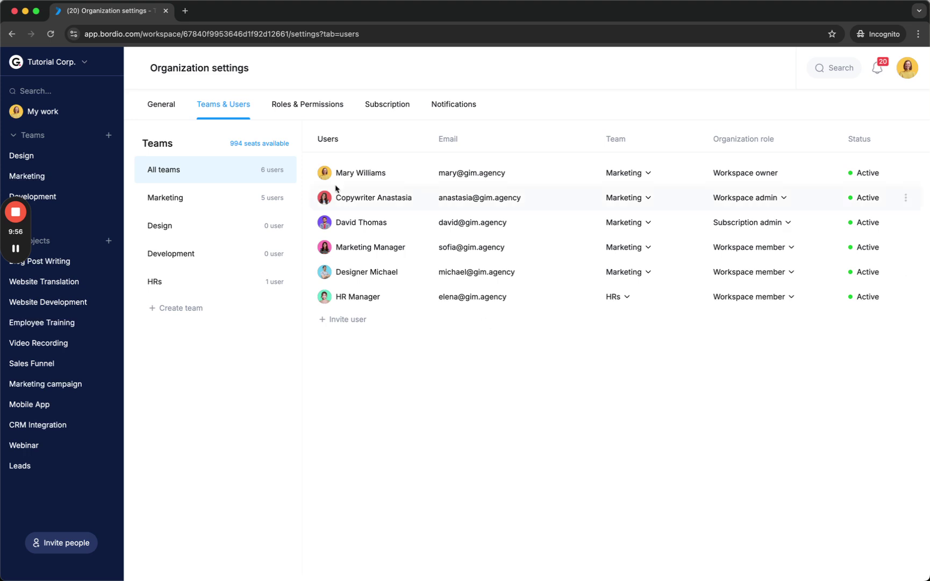
# - Return to the Workspace member role's permissions and allow it to create new projects
pyautogui.click(313, 112)
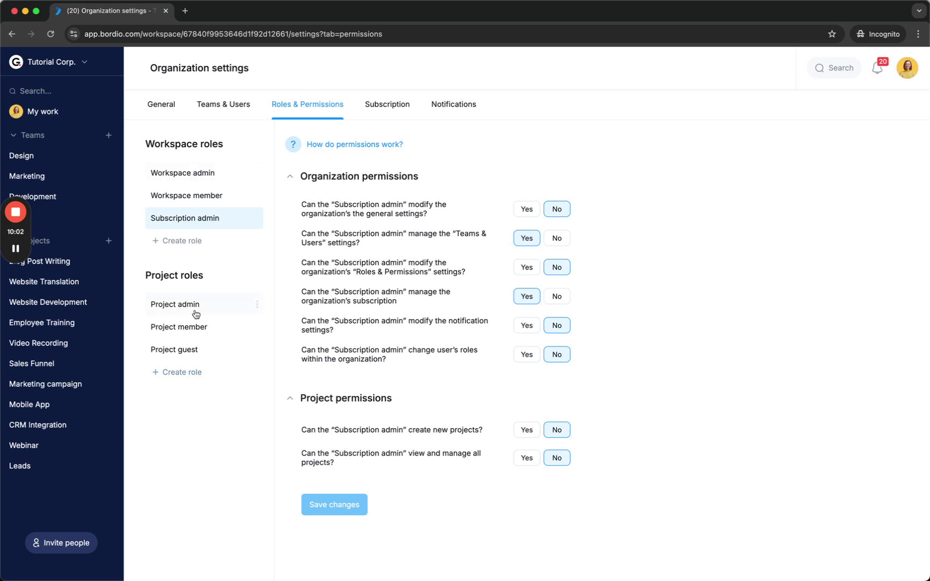
pyautogui.click(206, 200)
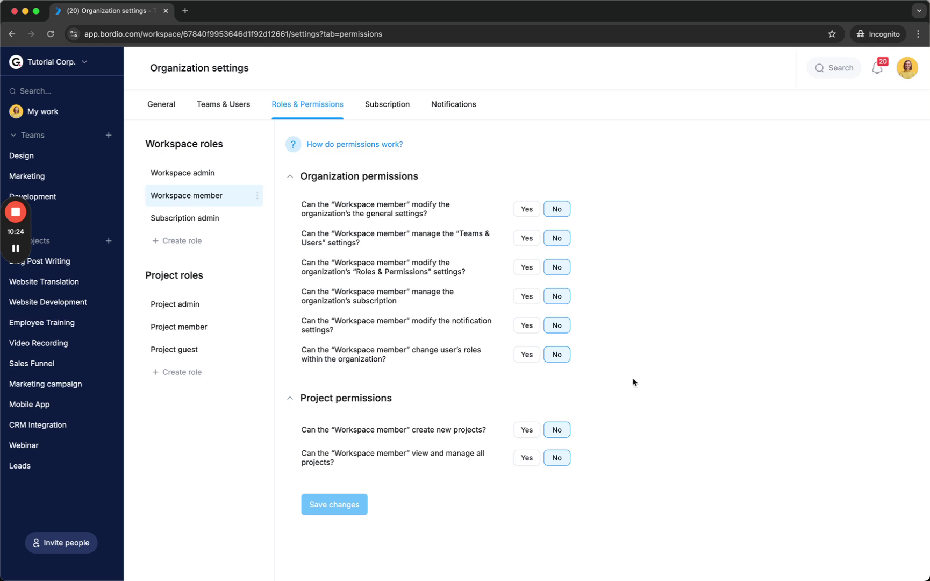
pyautogui.click(526, 431)
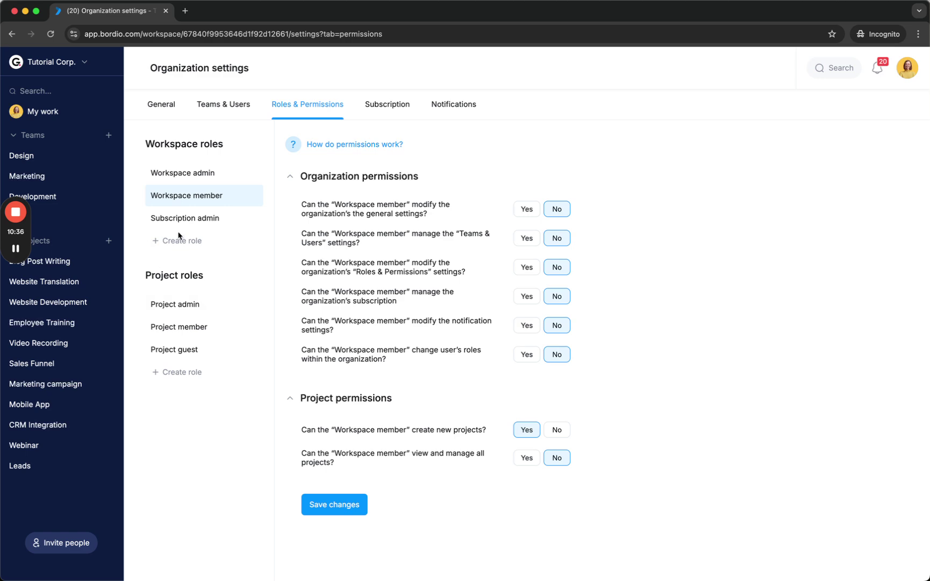
# - Create a workspace role named "Project manager"
pyautogui.click(182, 243)
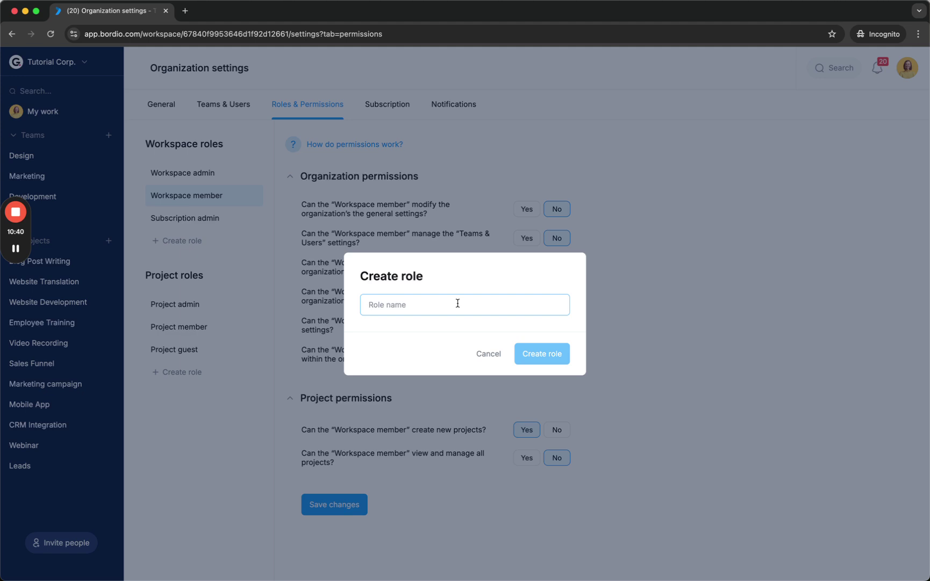
pyautogui.write('Project manager')
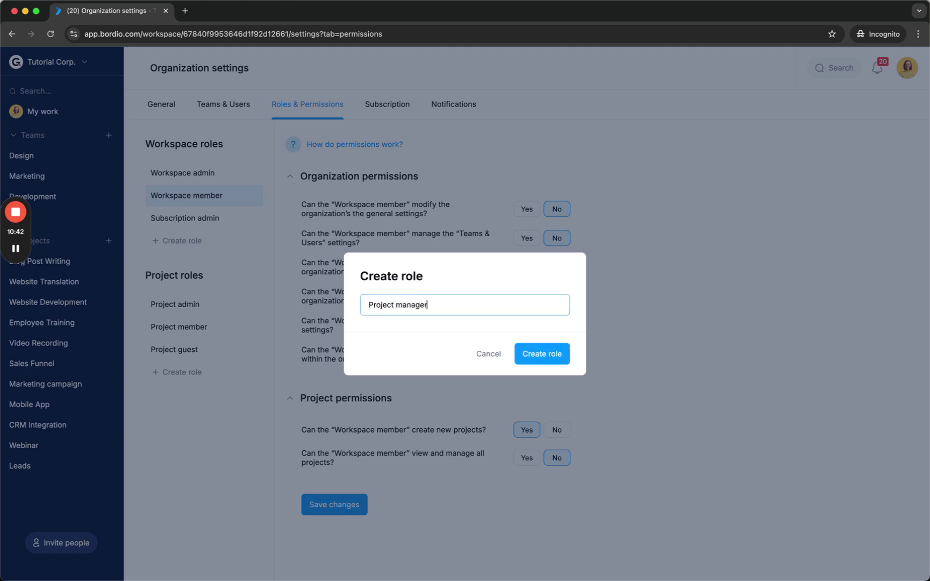
pyautogui.click(544, 353)
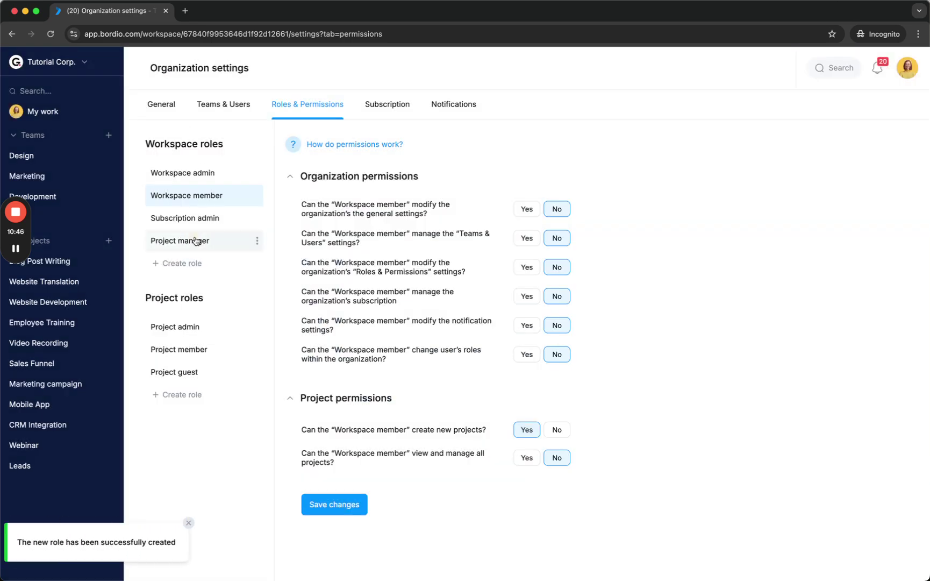
# - Open the Project manager role's permissions, discarding the unsaved changes to the Workspace member role
pyautogui.click(199, 241)
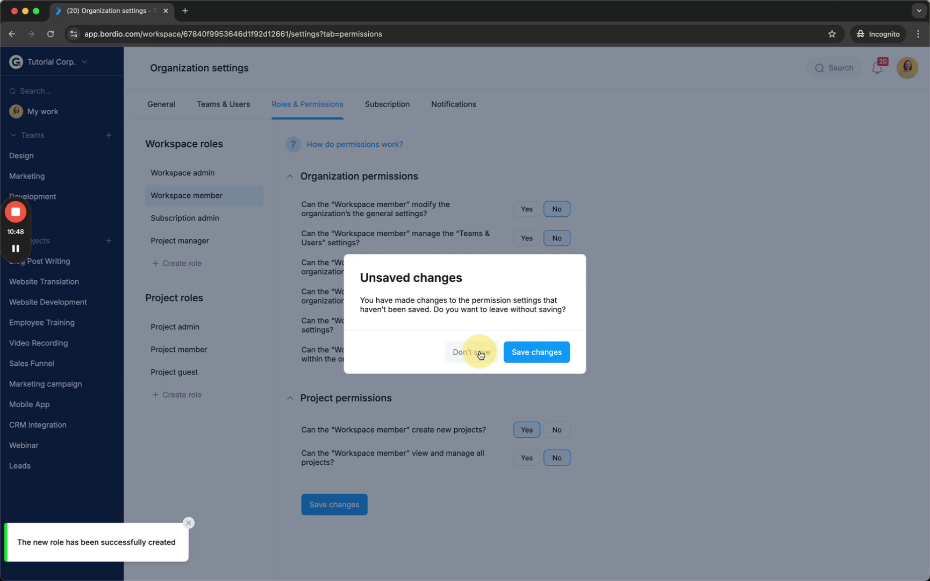
pyautogui.click(503, 354)
pyautogui.moveTo(468, 353); pyautogui.dragTo(279, 251)
pyautogui.click(279, 252)
pyautogui.click(201, 241)
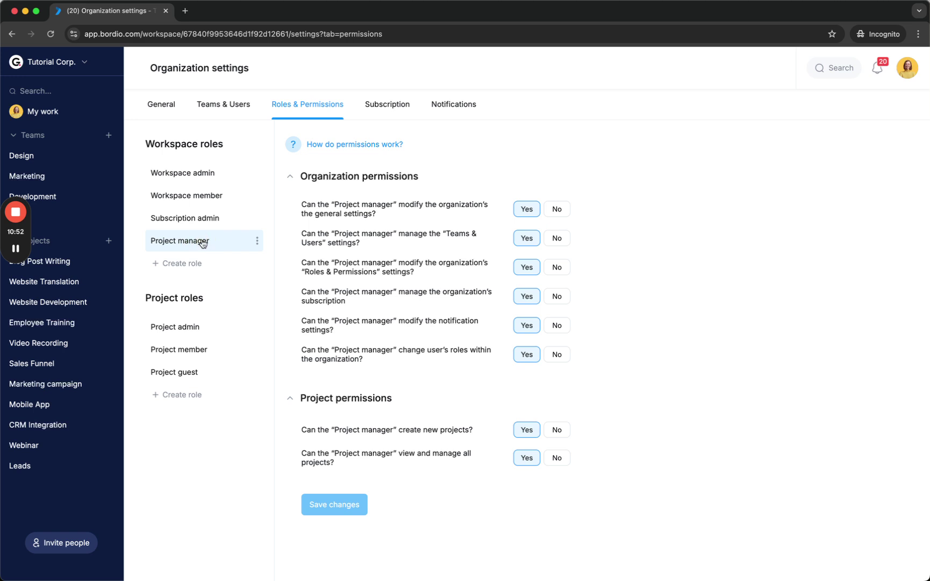
# - Deny the Project manager role all six organization permissions, from modifying the general settings to changing users' roles within the organization
pyautogui.click(558, 210)
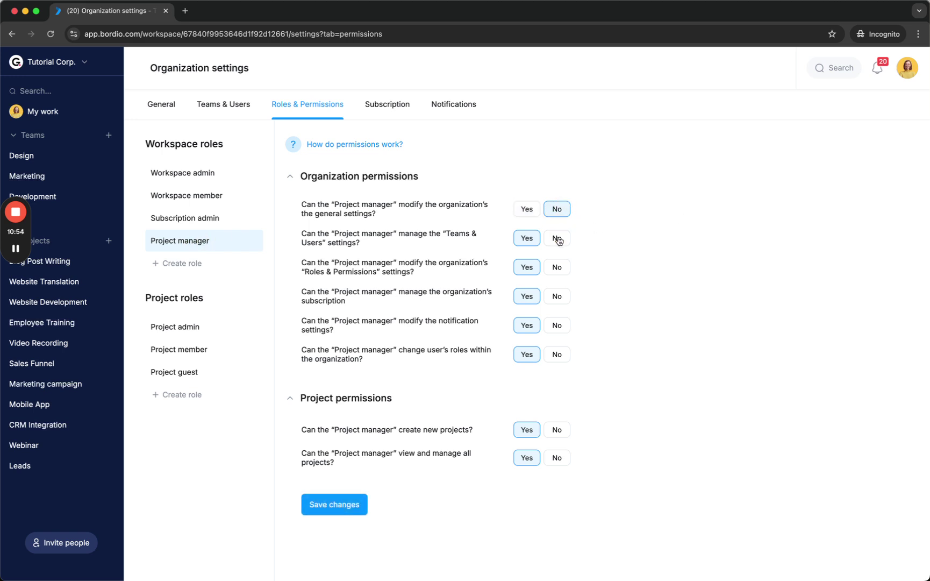
pyautogui.click(557, 239)
pyautogui.click(557, 267)
pyautogui.click(557, 297)
pyautogui.click(558, 326)
pyautogui.click(557, 355)
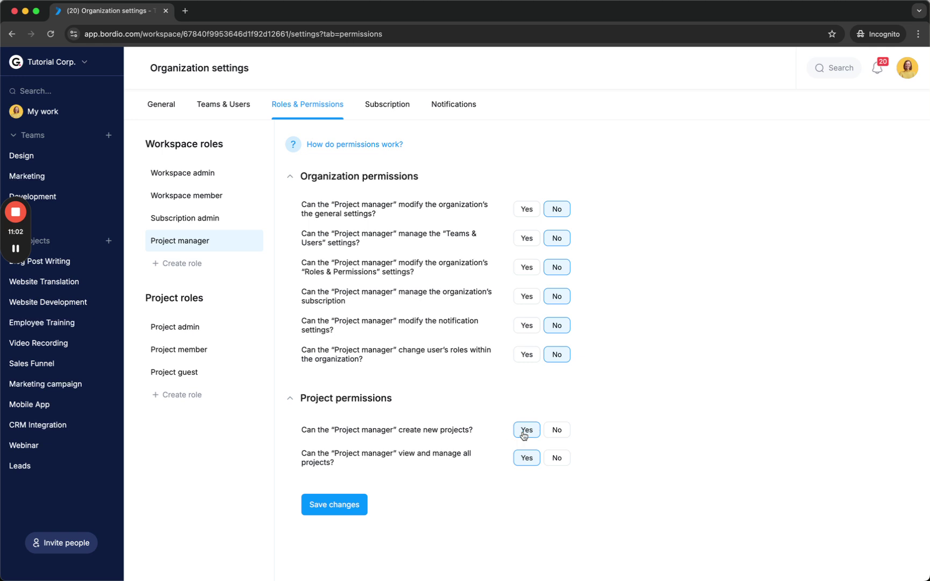
# - Deny the Project manager role viewing and managing all projects, and save the role's changes
pyautogui.click(555, 460)
pyautogui.moveTo(376, 465); pyautogui.dragTo(301, 453)
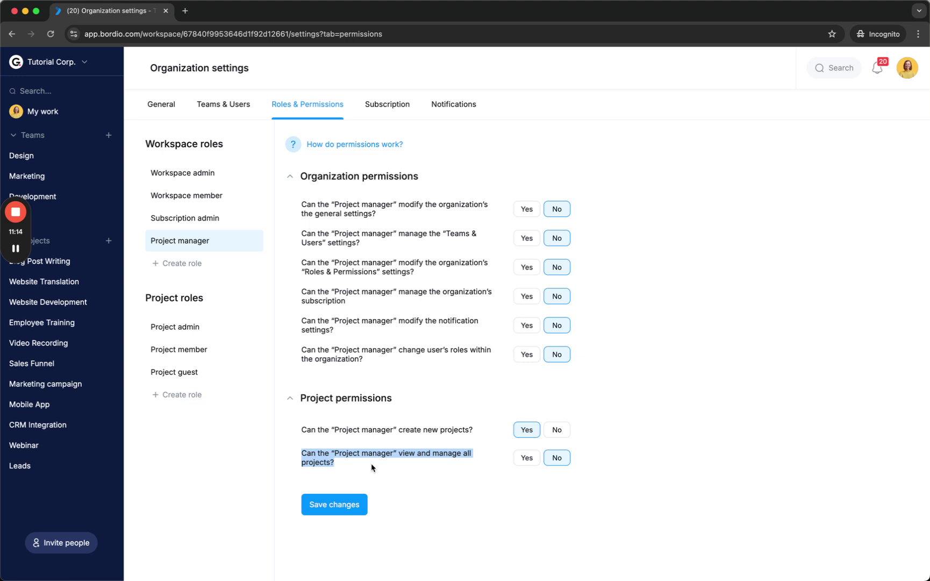
pyautogui.moveTo(371, 467); pyautogui.dragTo(293, 451)
pyautogui.moveTo(476, 430); pyautogui.dragTo(299, 429)
pyautogui.click(334, 505)
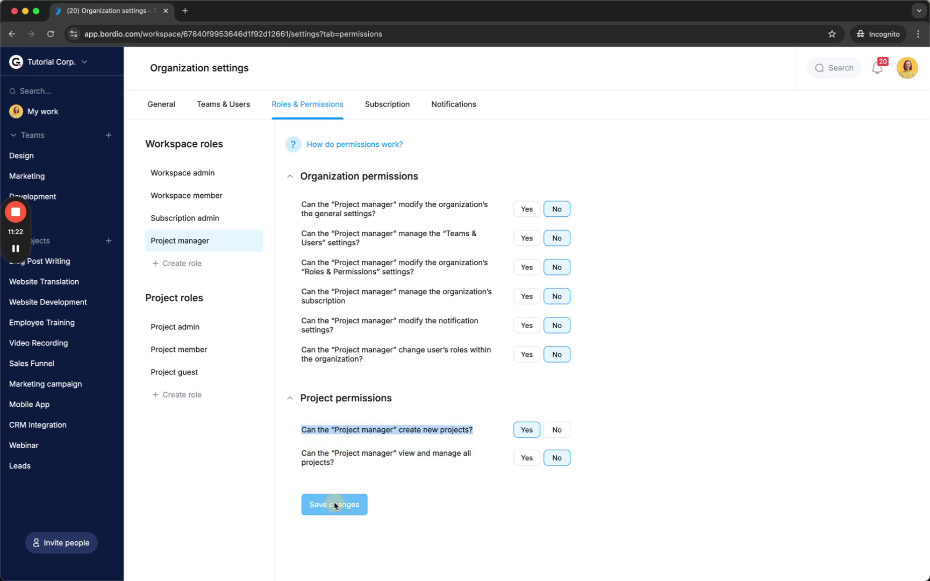
pyautogui.moveTo(20, 246)
pyautogui.moveTo(20, 246); pyautogui.dragTo(127, 500)
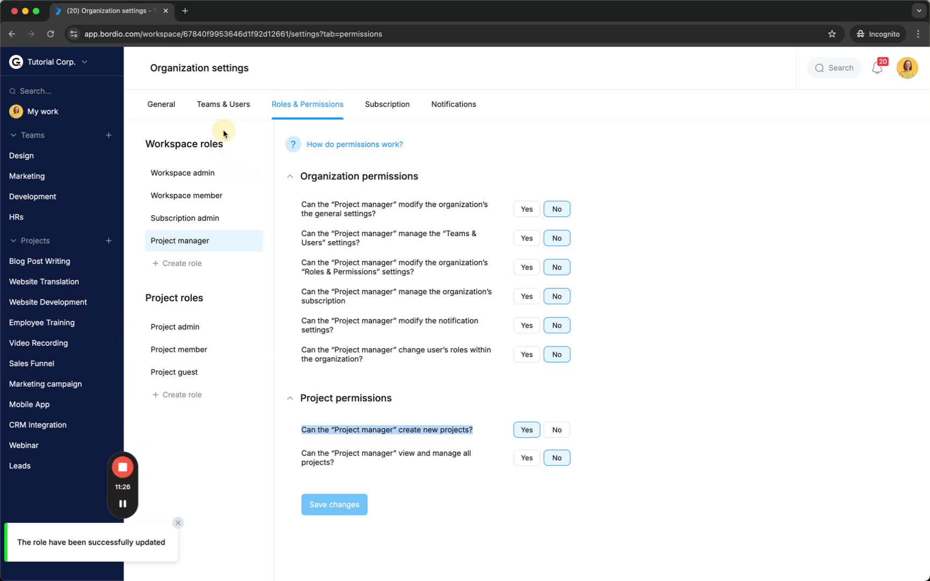
# - In the organization's user list, assign the Project manager role to the copywriter and the Workspace admin role to the Marketing Manager
pyautogui.click(220, 104)
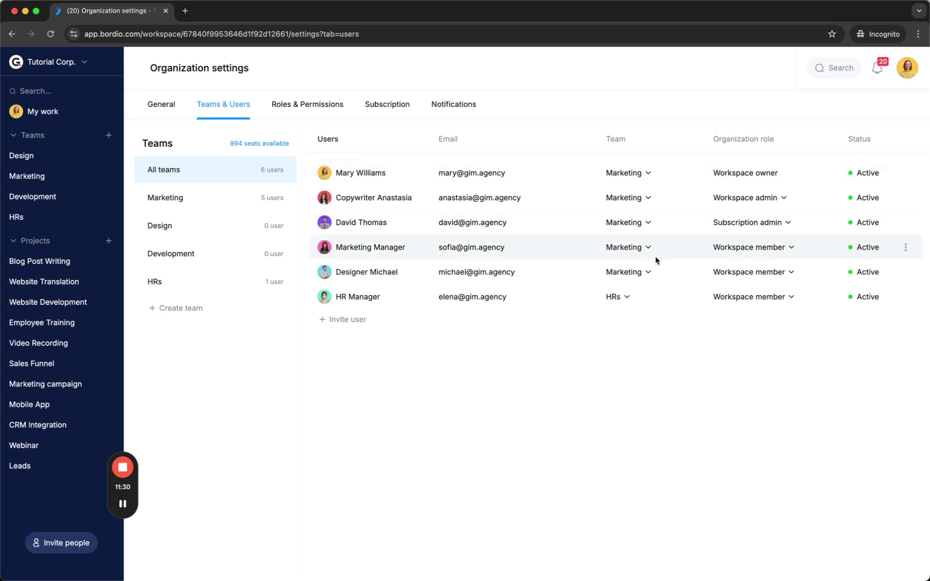
pyautogui.click(738, 199)
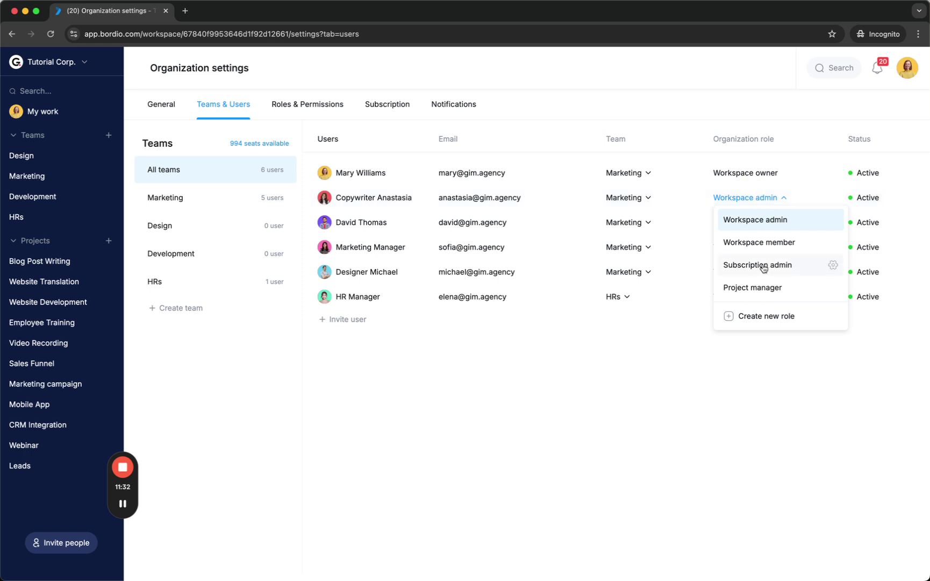
pyautogui.click(745, 288)
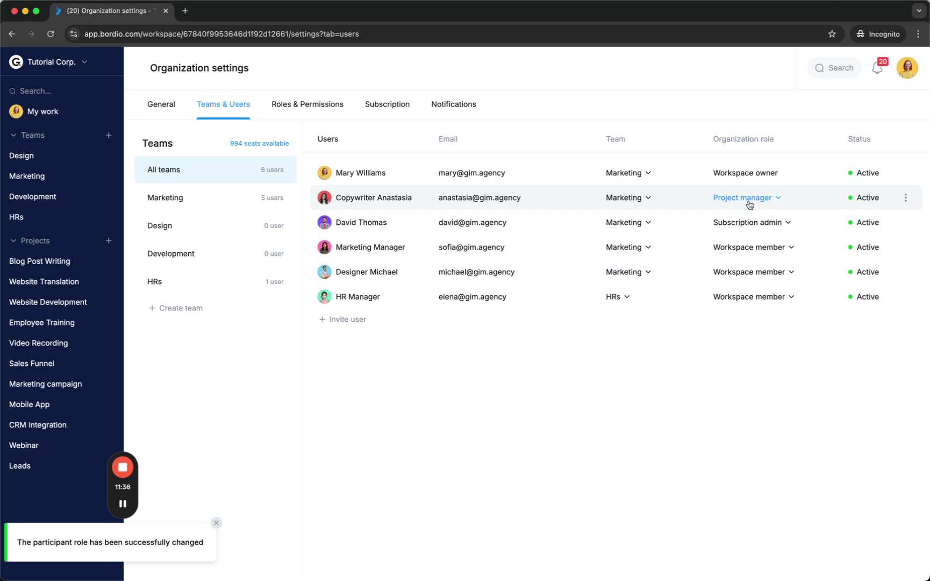
pyautogui.click(108, 240)
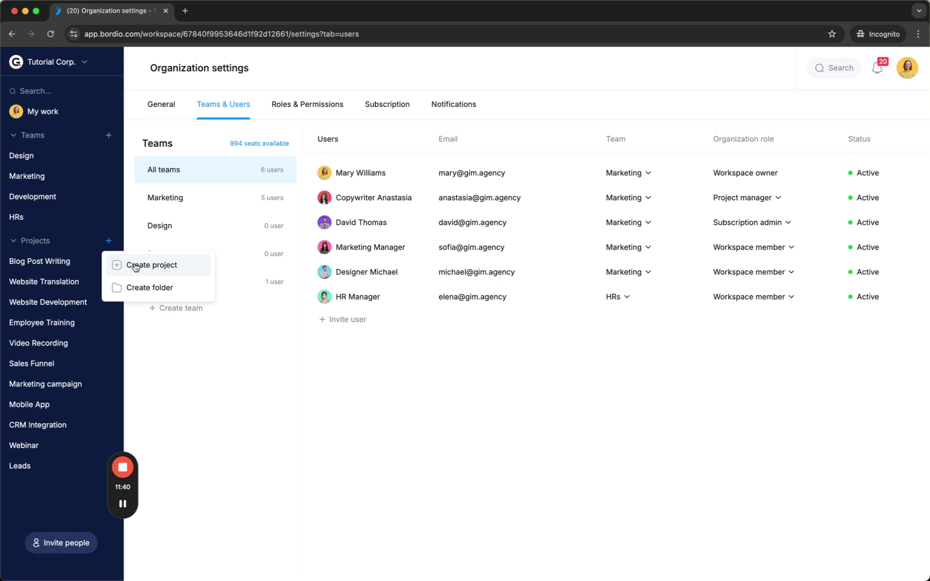
pyautogui.click(772, 248)
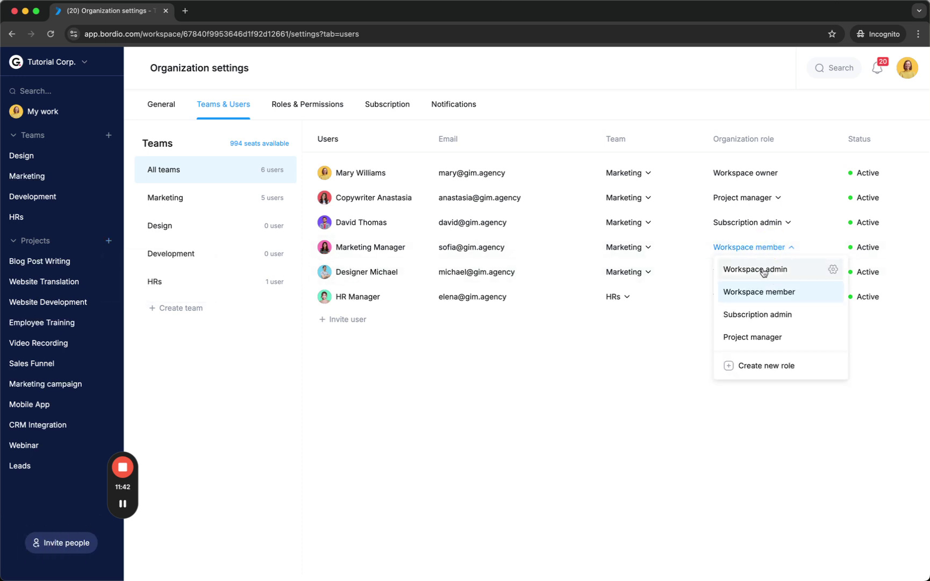
pyautogui.click(763, 271)
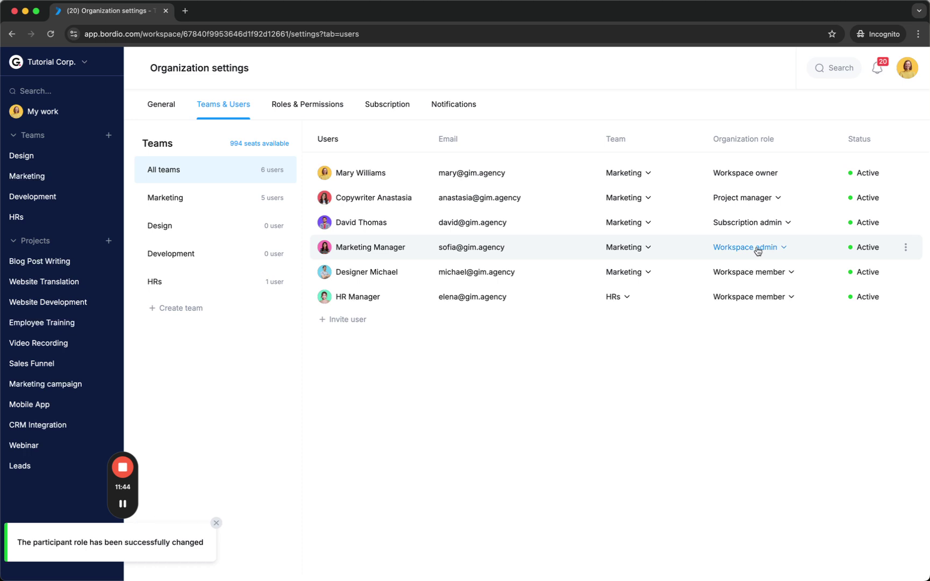
pyautogui.click(747, 196)
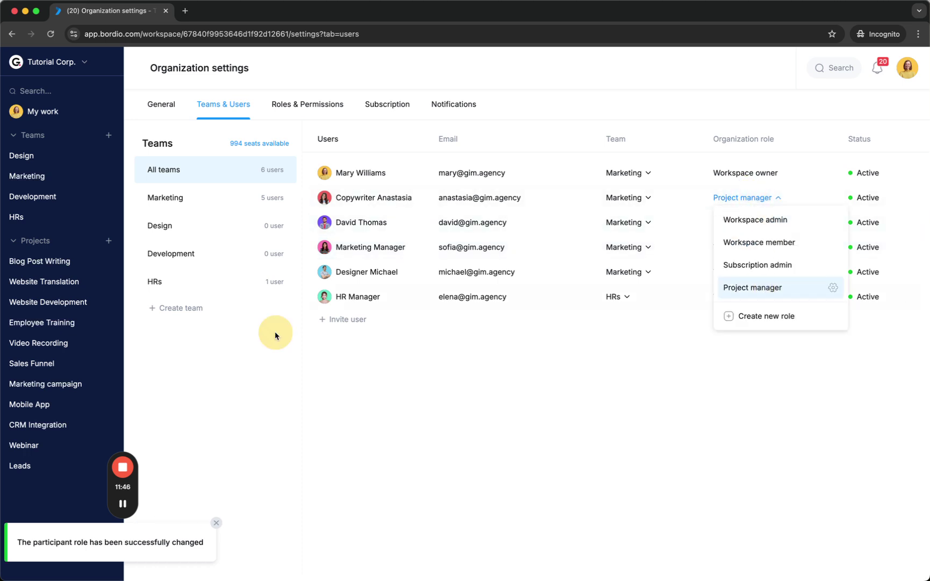
pyautogui.click(107, 242)
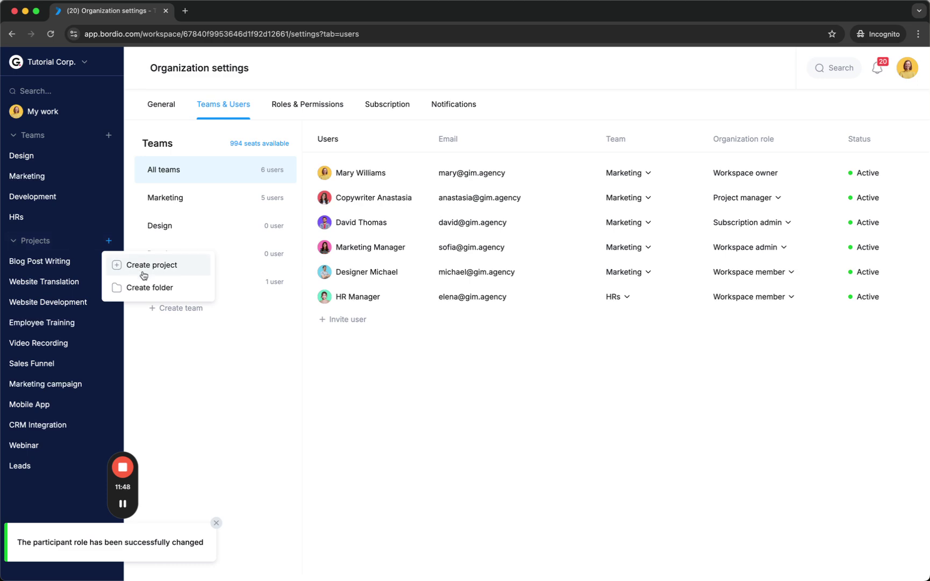
pyautogui.click(263, 126)
# - Return to the organization's role permissions and create a project role named "Project assistant"
pyautogui.click(302, 111)
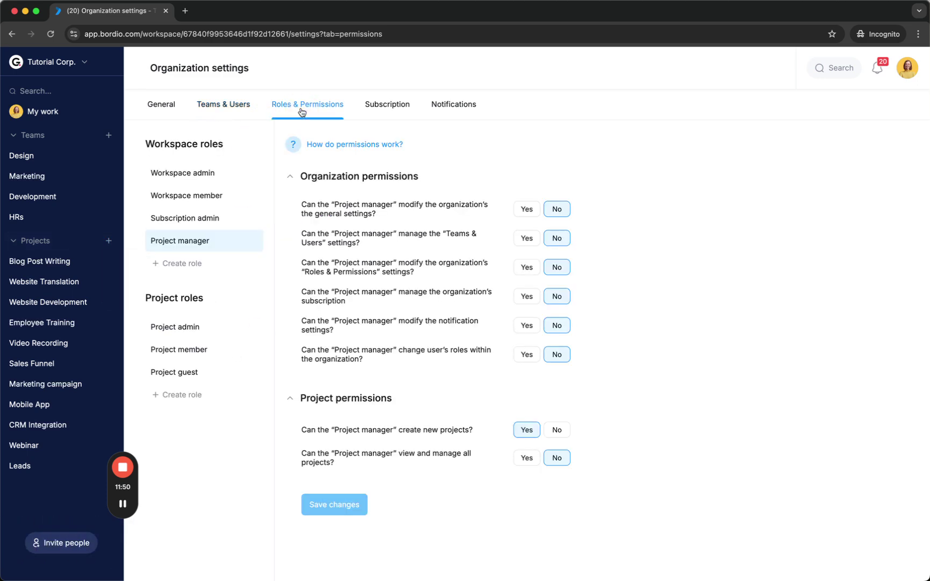
pyautogui.moveTo(209, 300); pyautogui.dragTo(144, 297)
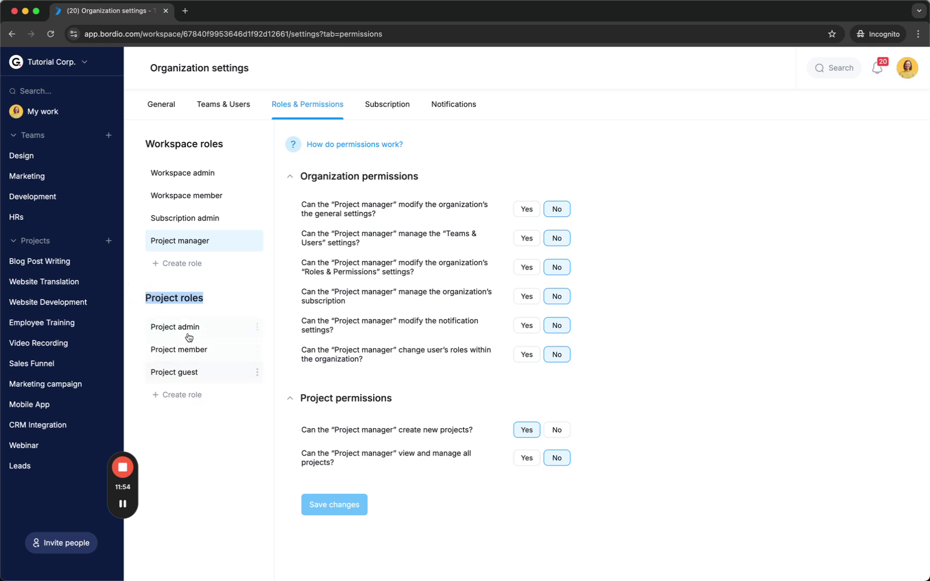
pyautogui.click(183, 395)
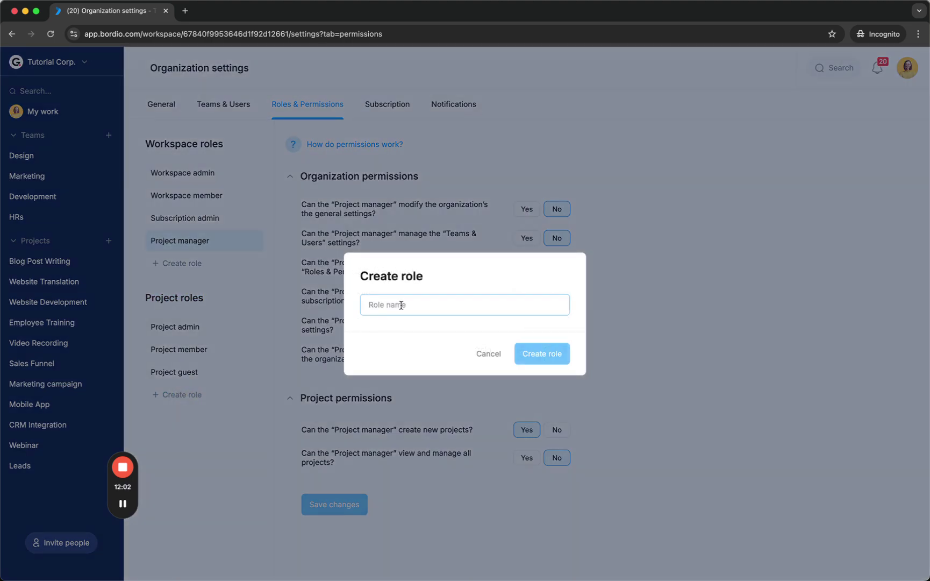
pyautogui.write('Project assis')
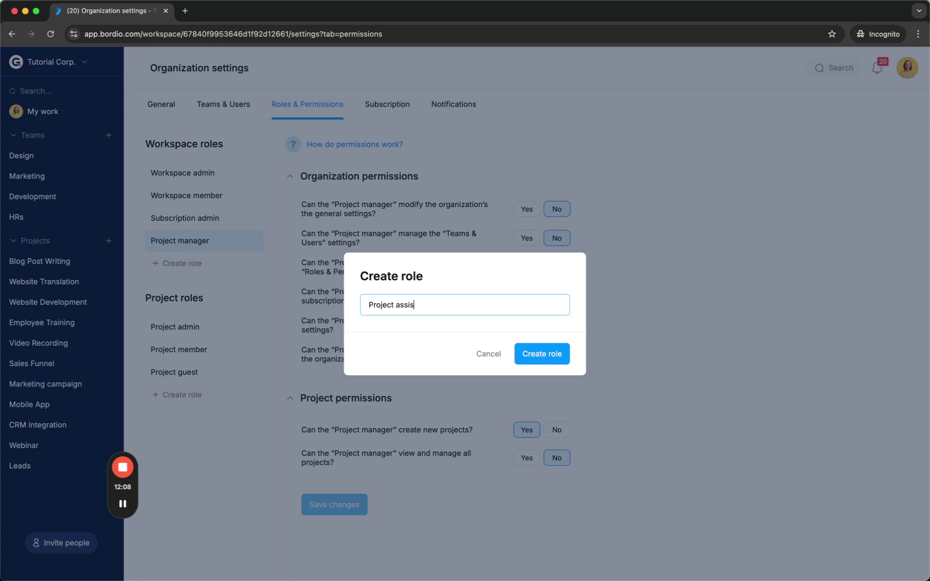
pyautogui.write('tant')
pyautogui.click(547, 353)
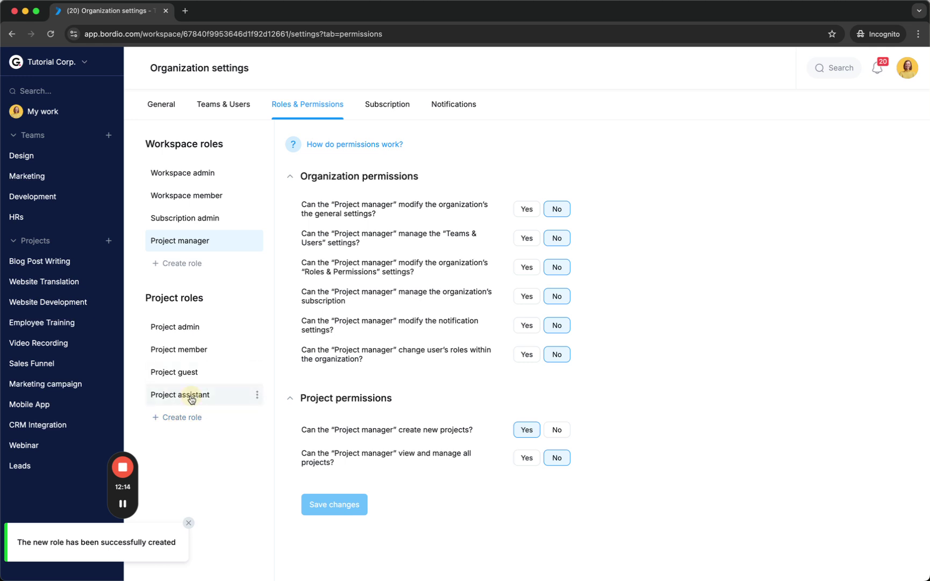
# - Allow the Project assistant role to manage people and to customize columns in the table view
pyautogui.click(192, 400)
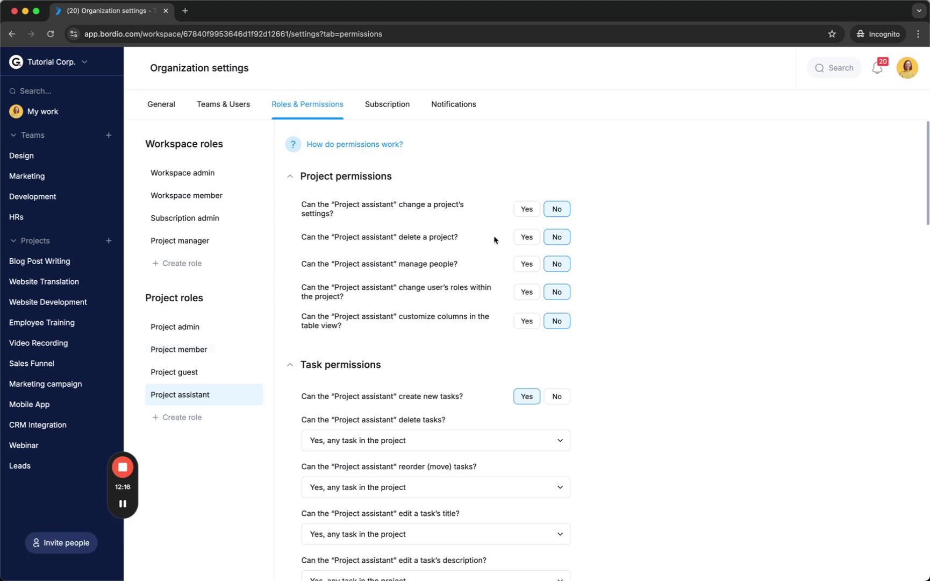
pyautogui.scroll(-3, 569, 321)
pyautogui.scroll(1, 569, 321)
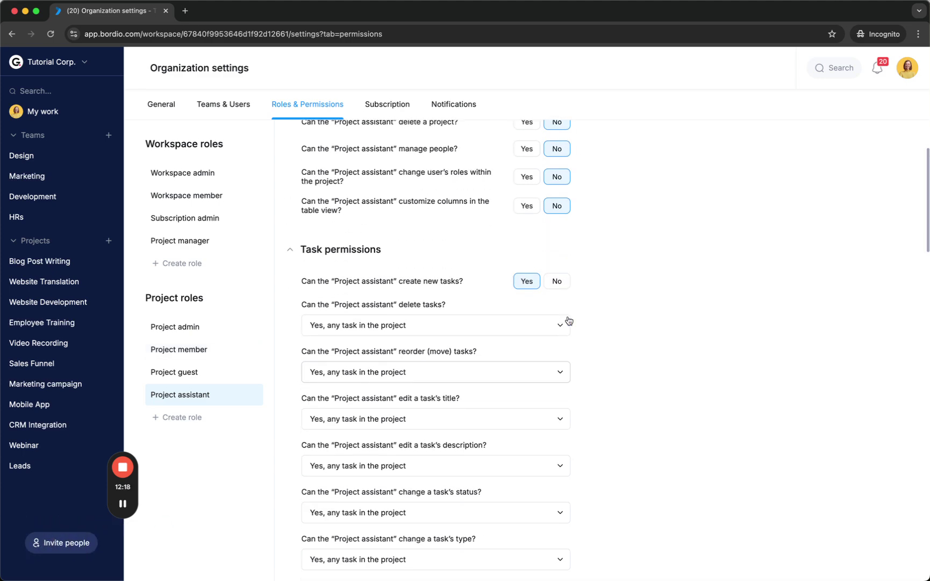
pyautogui.scroll(2, 569, 321)
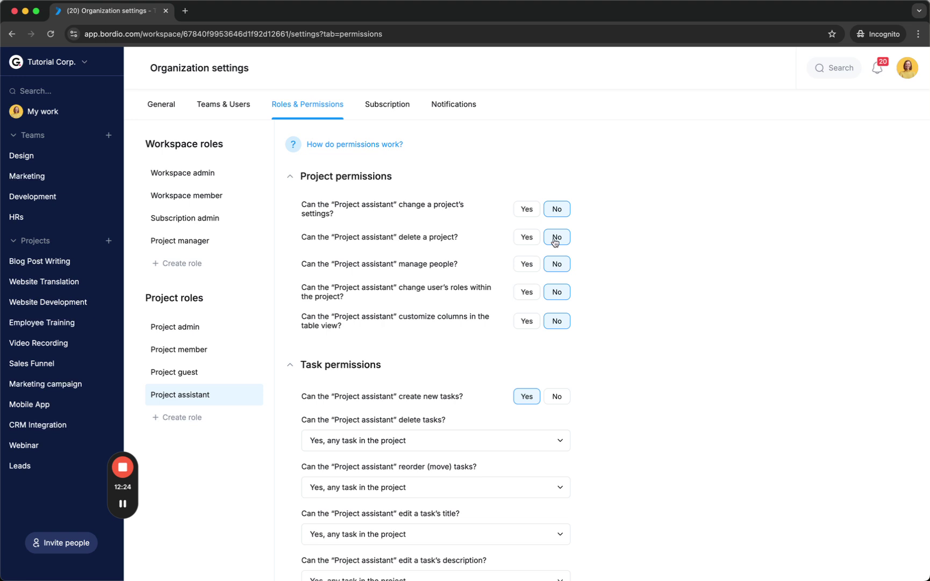
pyautogui.click(528, 264)
pyautogui.click(529, 323)
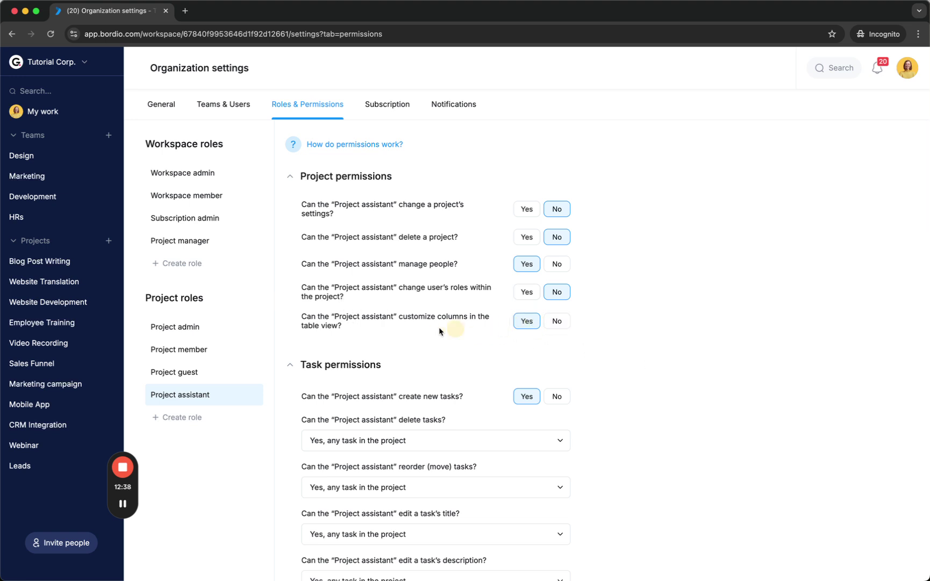
# - Examine the Project assistant role's task permissions, including the options for reordering tasks
pyautogui.scroll(-1, 345, 291)
pyautogui.moveTo(347, 294); pyautogui.dragTo(297, 283)
pyautogui.scroll(-1, 344, 295)
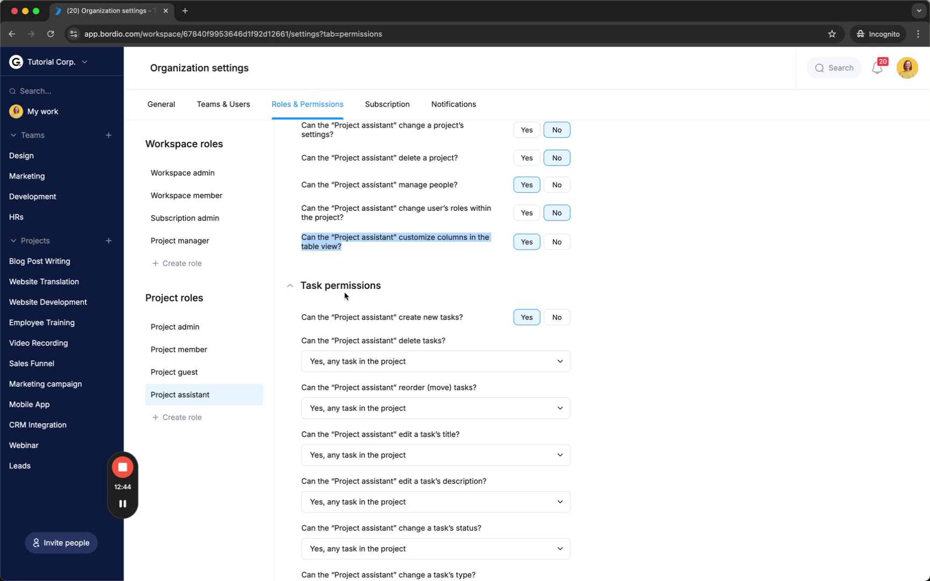
pyautogui.scroll(-2, 345, 294)
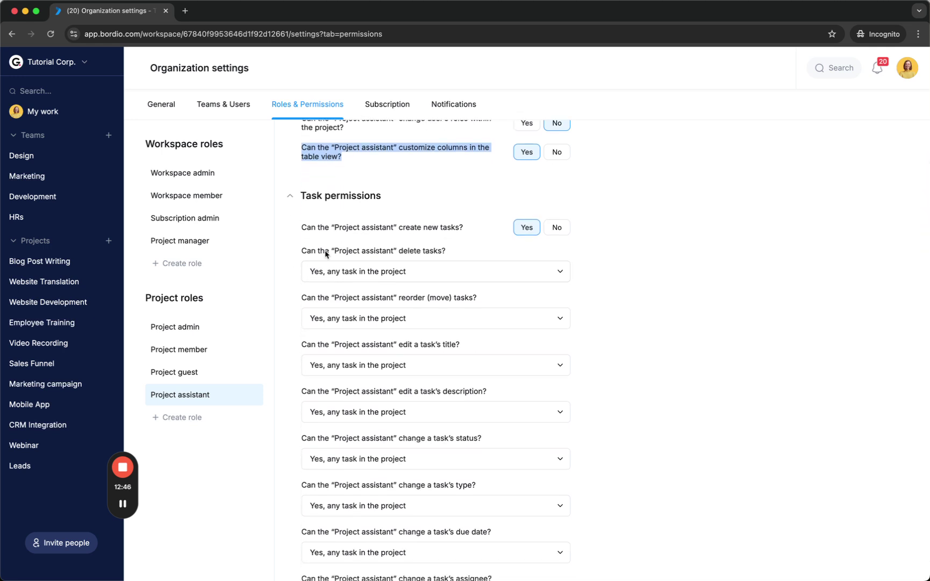
pyautogui.scroll(-1, 561, 235)
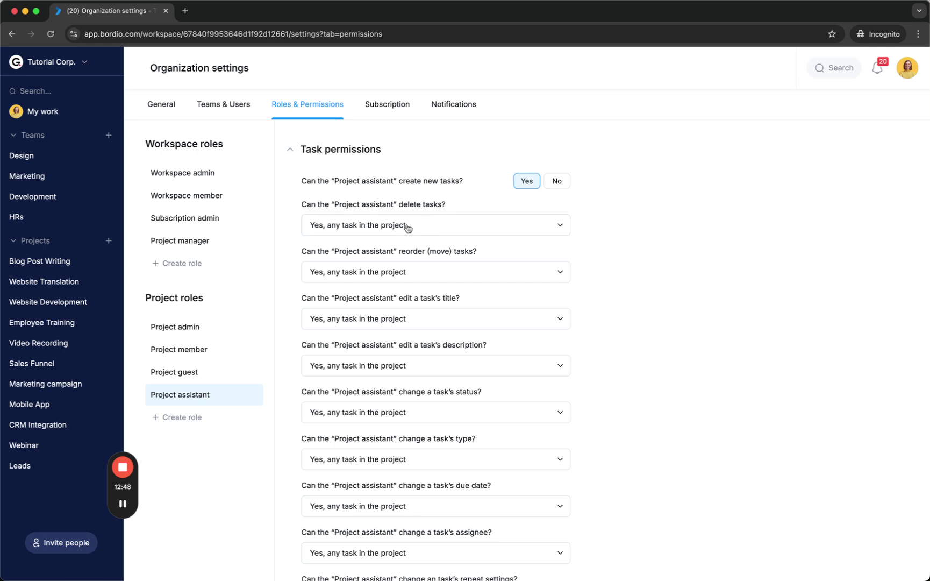
pyautogui.scroll(-2, 408, 226)
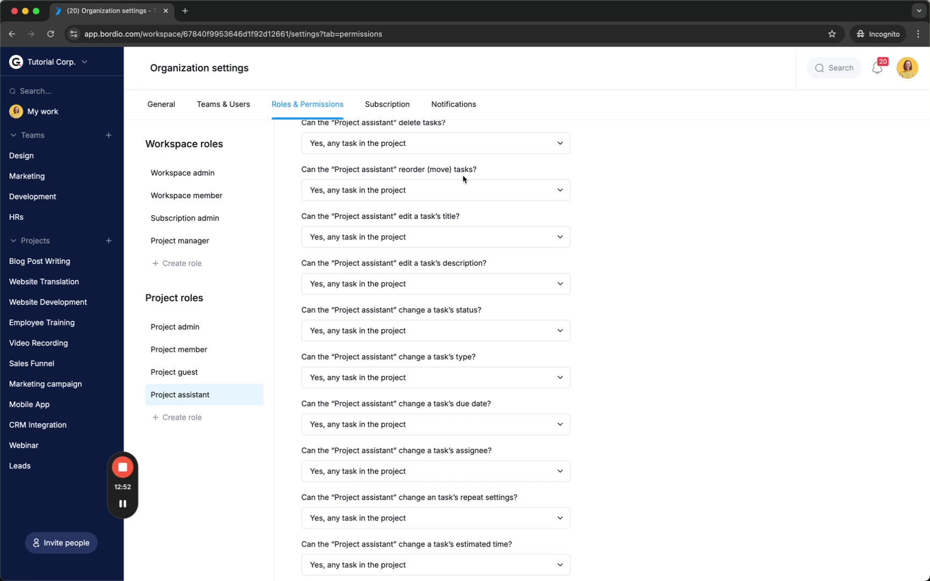
pyautogui.click(387, 188)
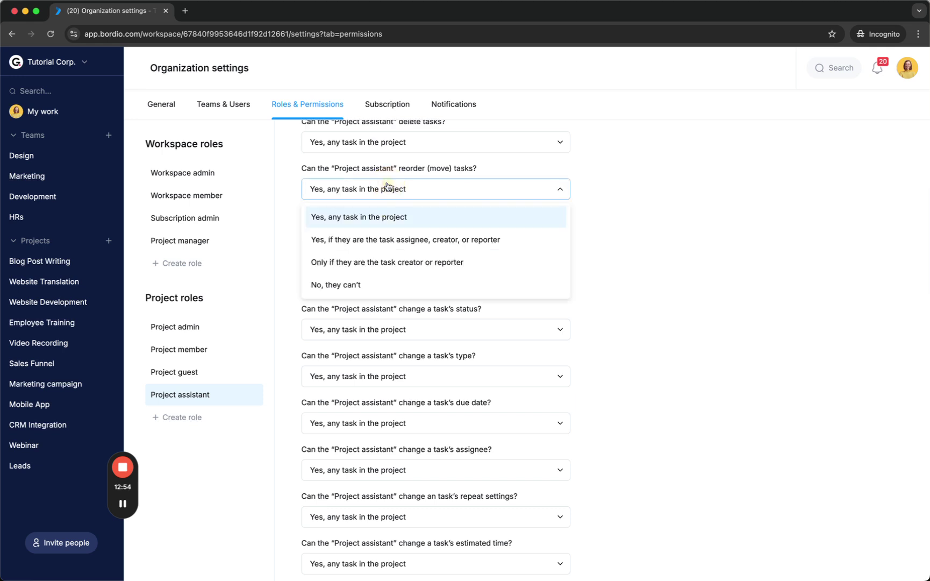
pyautogui.click(355, 224)
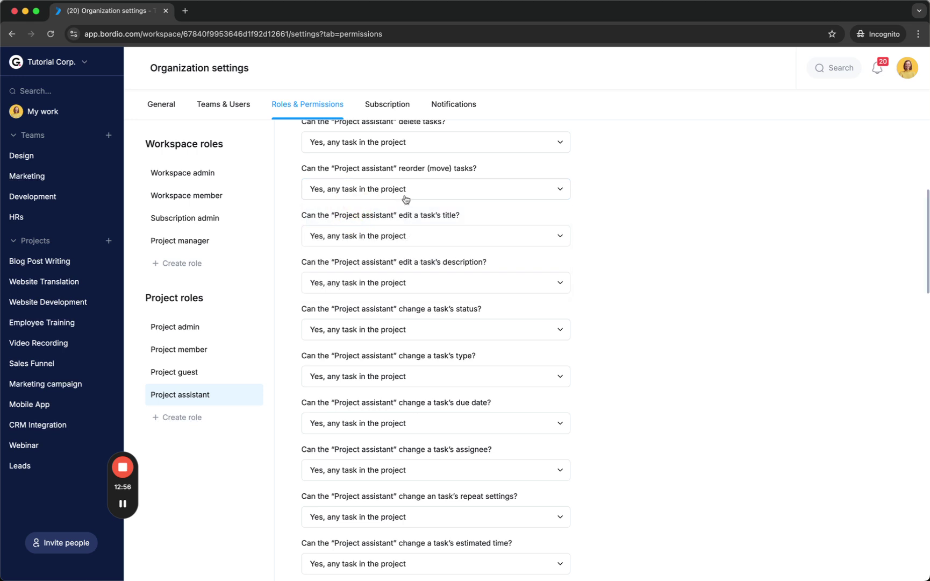
pyautogui.scroll(1, 403, 202)
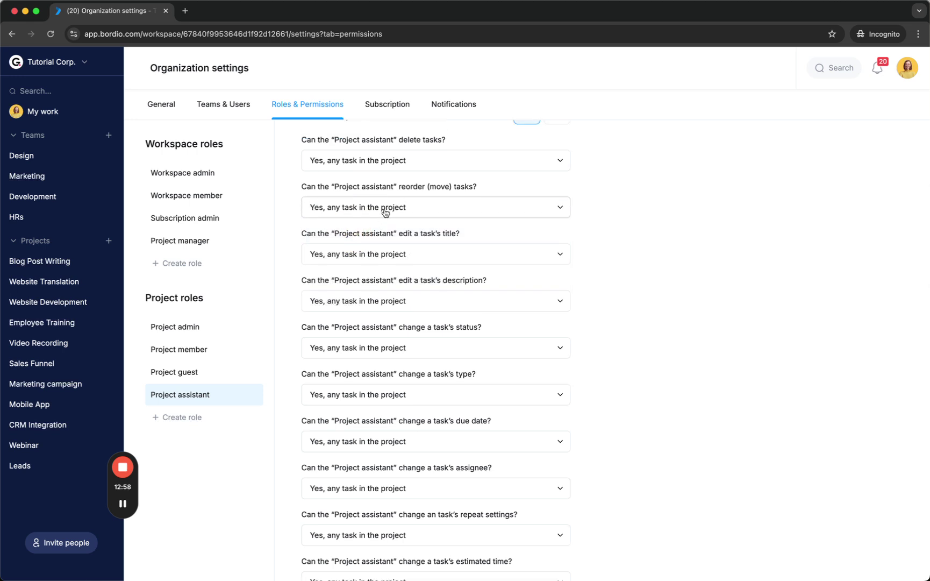
# - Set the Project assistant's permissions to change a task's Priority, Phone number and Email to "Yes, any task in the project"
pyautogui.scroll(-4, 422, 237)
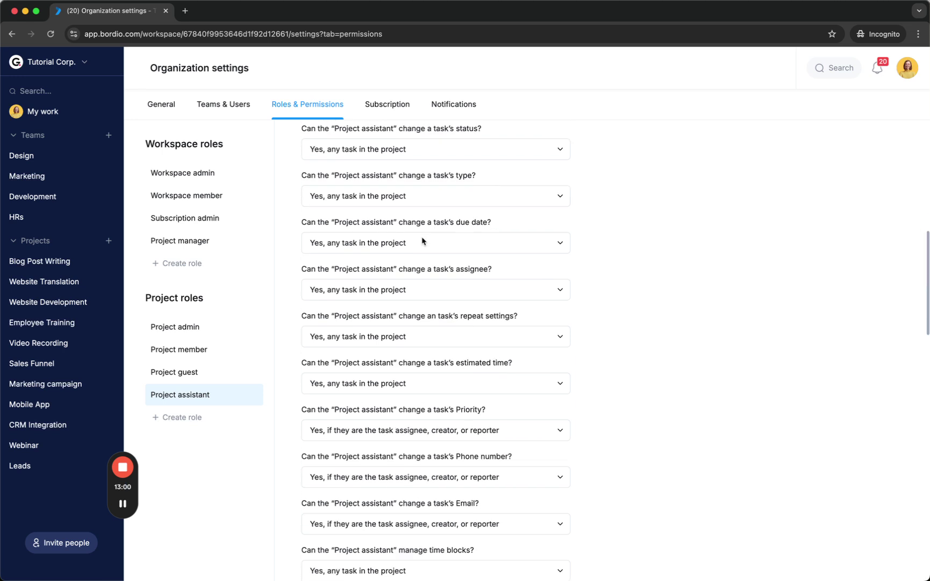
pyautogui.scroll(-4, 380, 286)
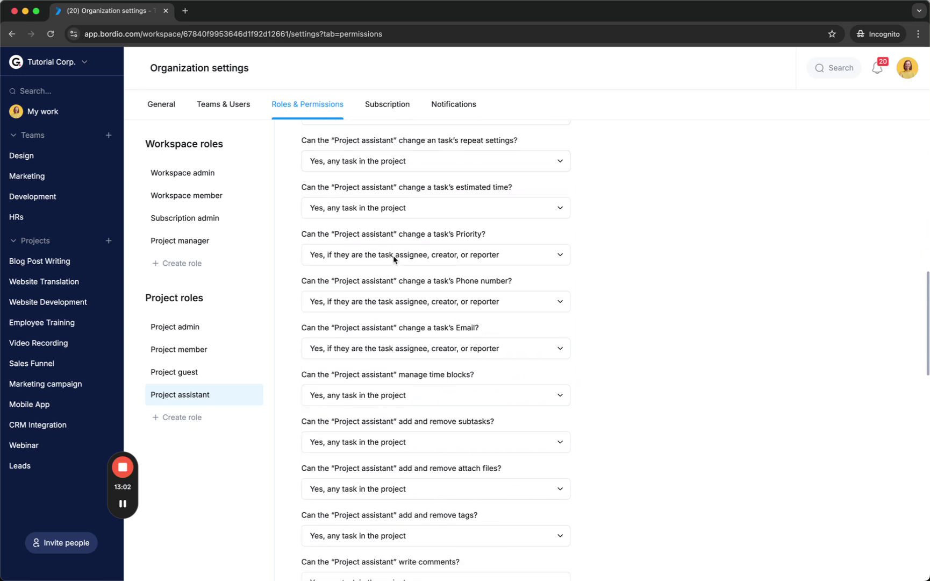
pyautogui.scroll(-1, 429, 232)
pyautogui.click(415, 229)
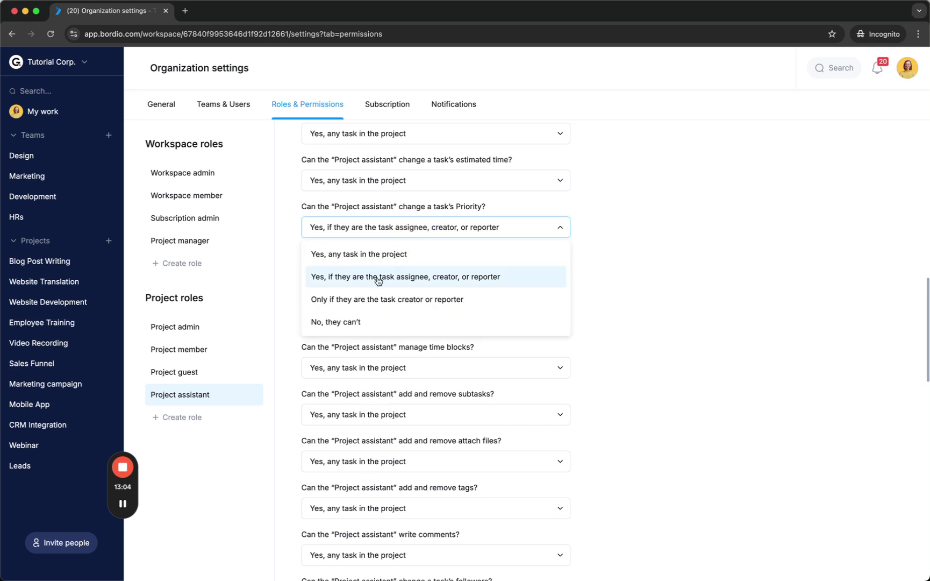
pyautogui.click(381, 257)
pyautogui.click(404, 277)
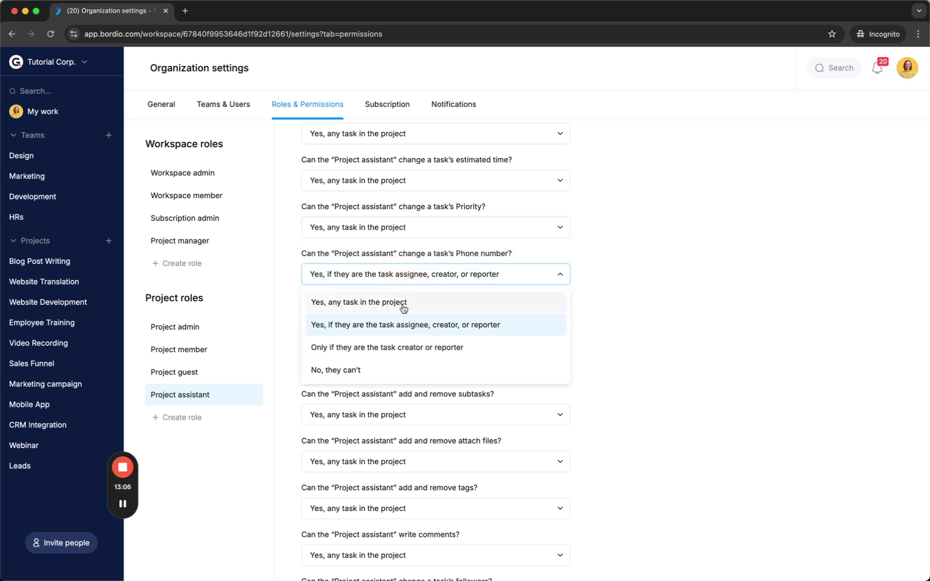
pyautogui.click(406, 309)
pyautogui.click(407, 320)
pyautogui.click(402, 351)
# - Choose "Yes, any task in the project" for the Project assistant's time block, subtask and attached file permissions
pyautogui.scroll(-3, 409, 344)
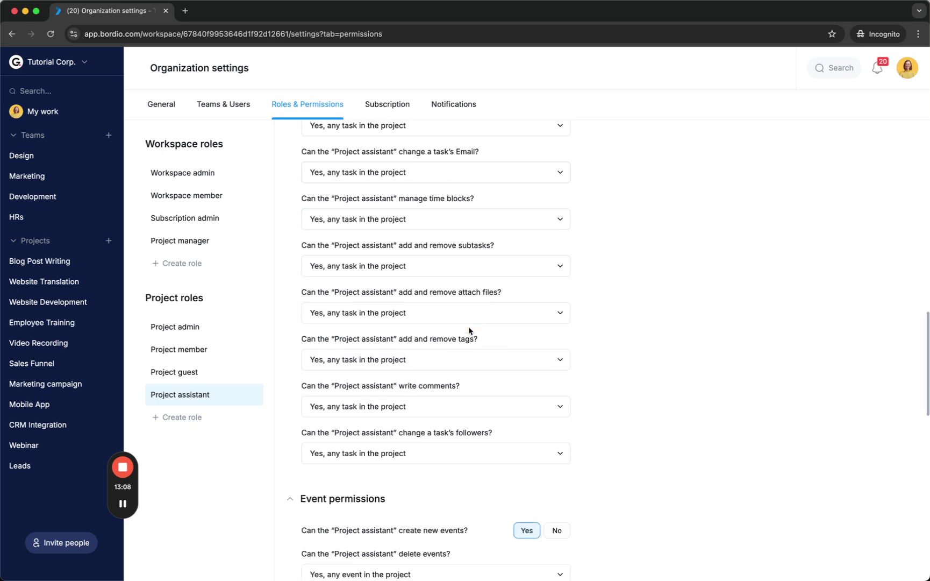
pyautogui.click(424, 217)
pyautogui.click(415, 244)
pyautogui.click(415, 263)
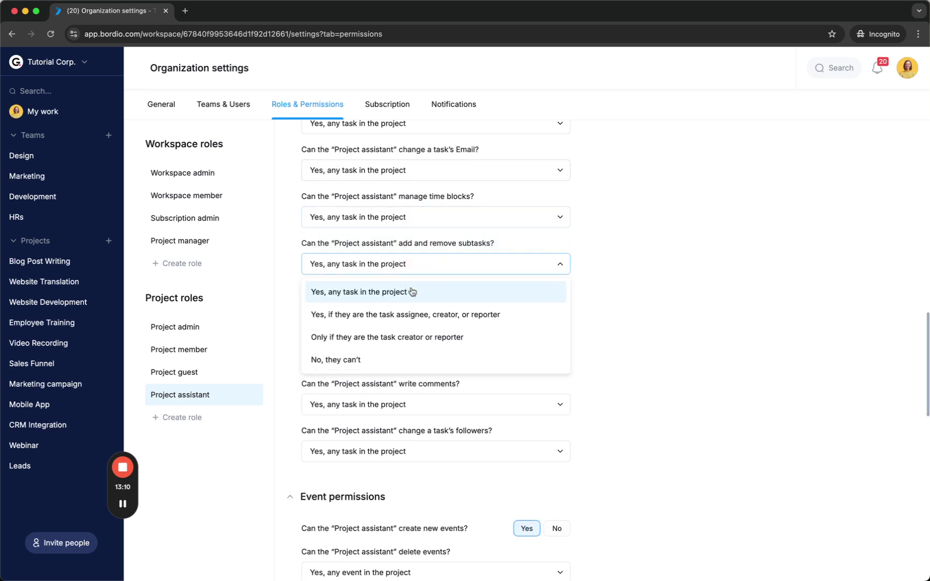
pyautogui.click(411, 293)
pyautogui.click(413, 315)
pyautogui.click(410, 338)
# - Save the Project assistant role's permission changes and dismiss the notification
pyautogui.scroll(-3, 425, 371)
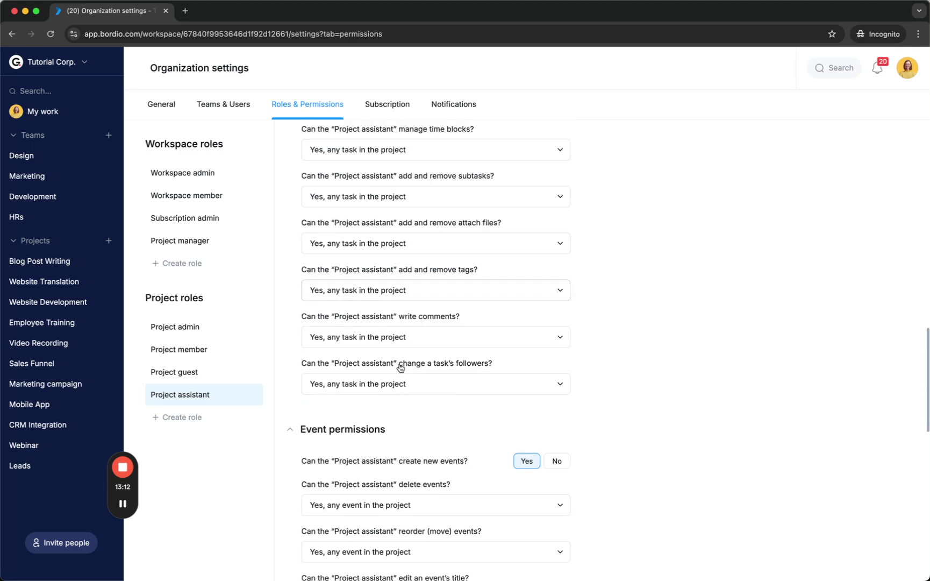
pyautogui.scroll(-12, 436, 228)
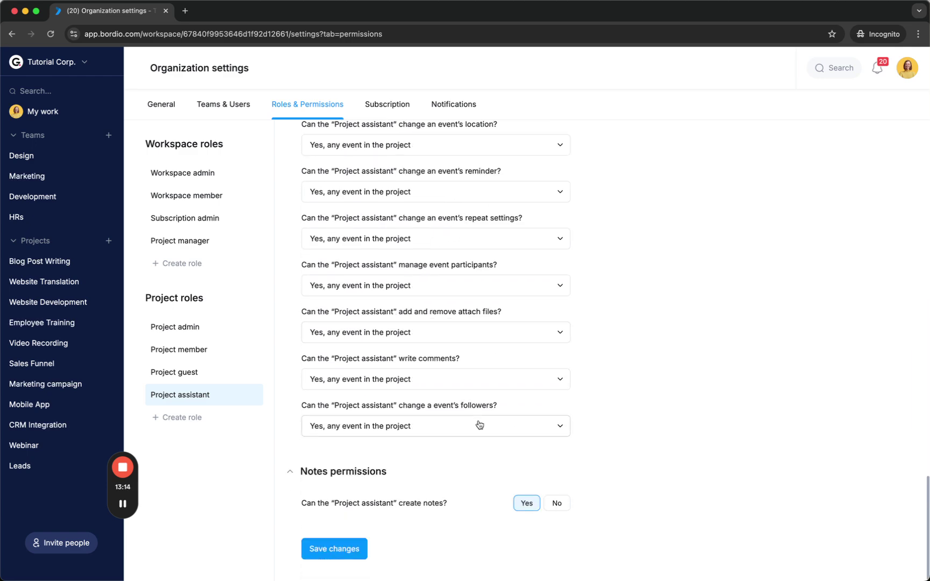
pyautogui.click(349, 549)
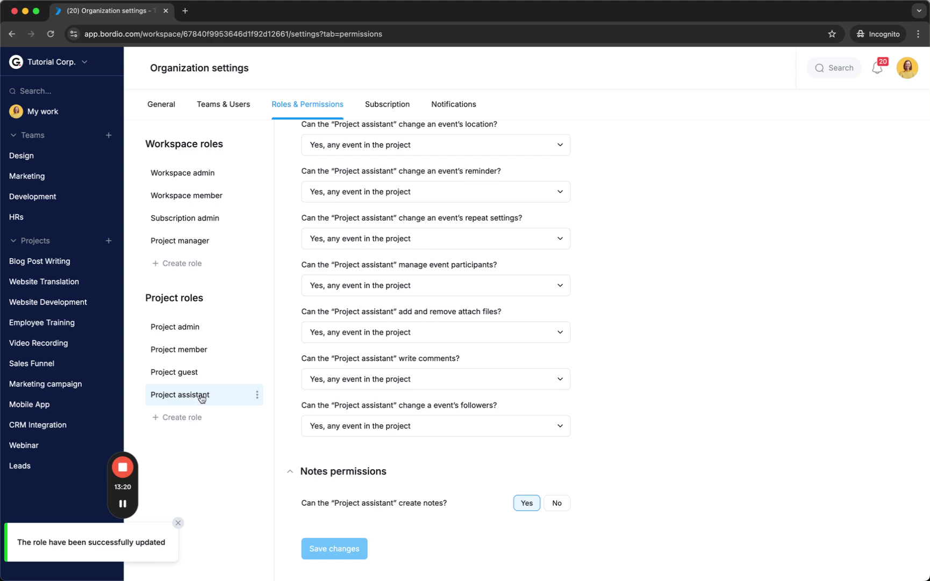
pyautogui.click(177, 523)
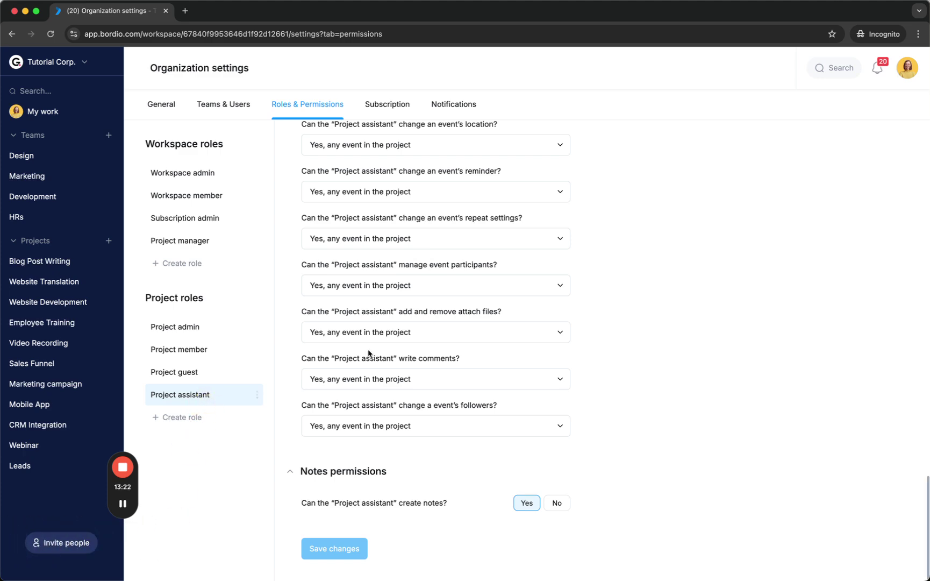
pyautogui.scroll(10, 369, 353)
pyautogui.scroll(10, 370, 354)
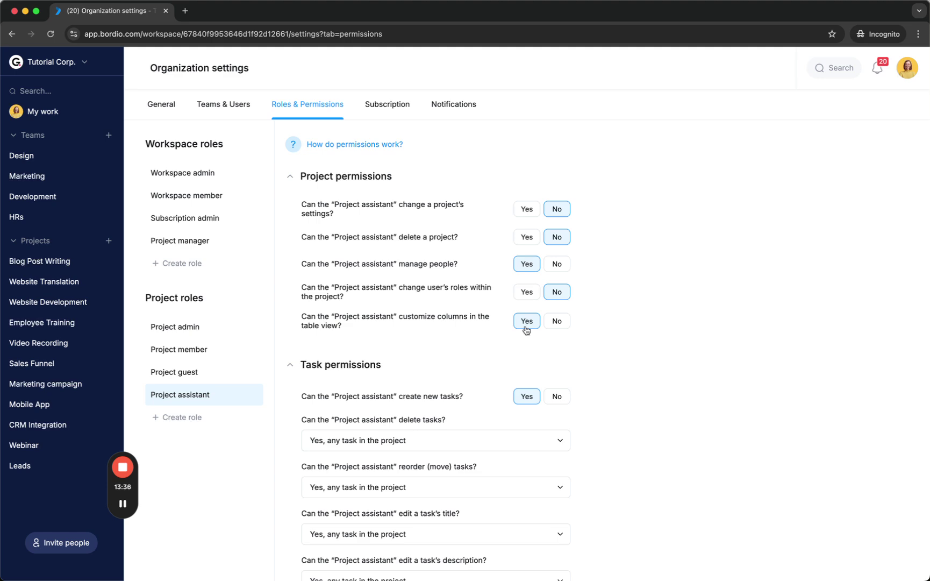
pyautogui.scroll(-3, 316, 290)
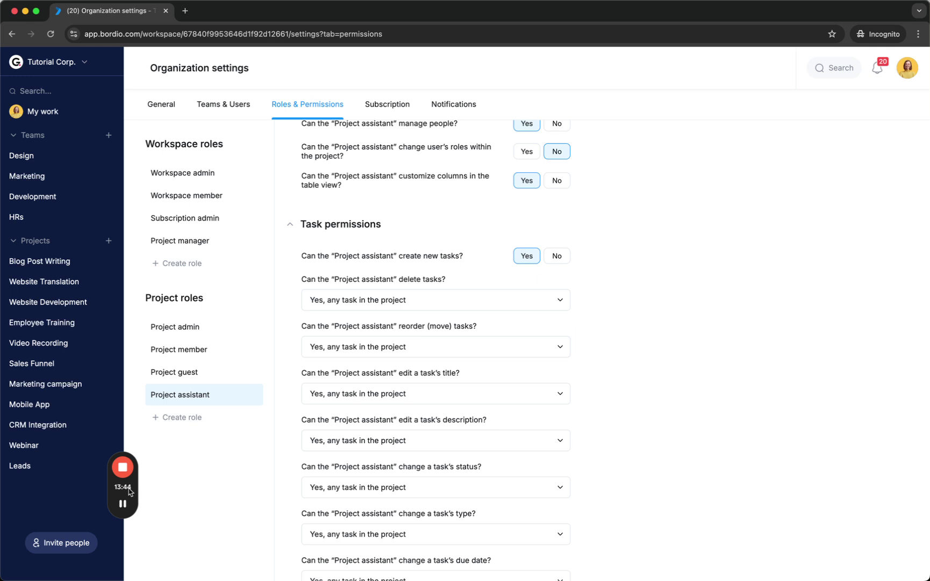
pyautogui.moveTo(129, 491); pyautogui.dragTo(150, 521)
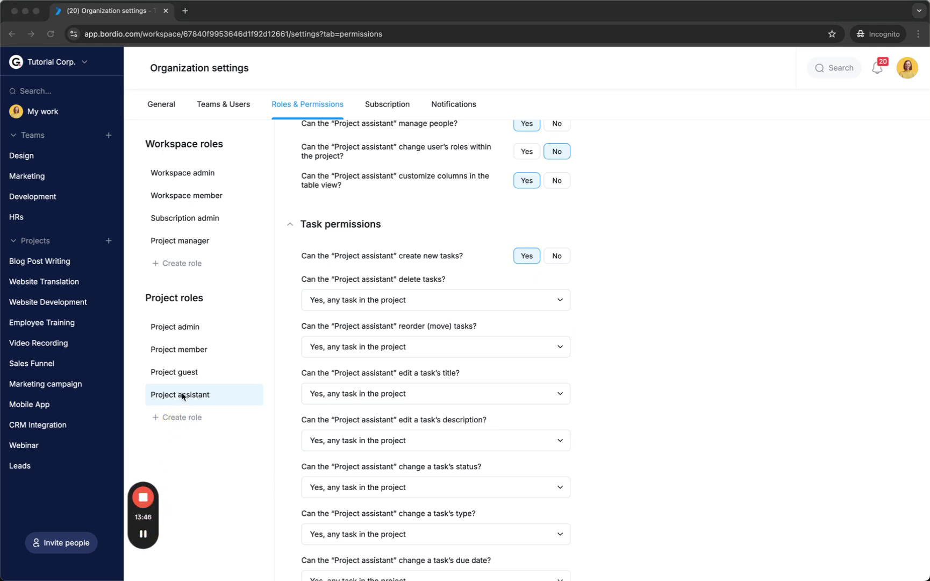
# - In the Website Translation project's people list, assign the Project assistant role to the Marketing Manager
pyautogui.click(65, 302)
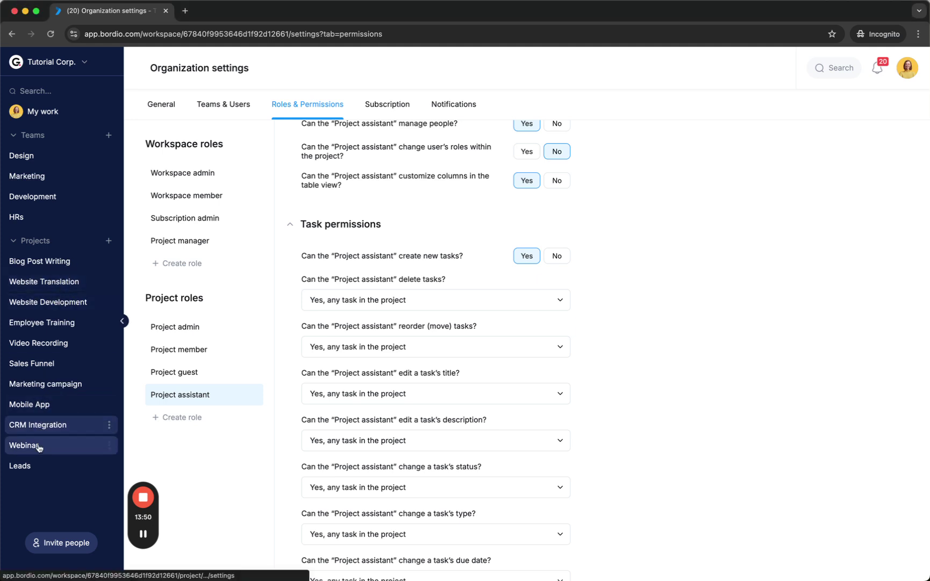
pyautogui.click(56, 283)
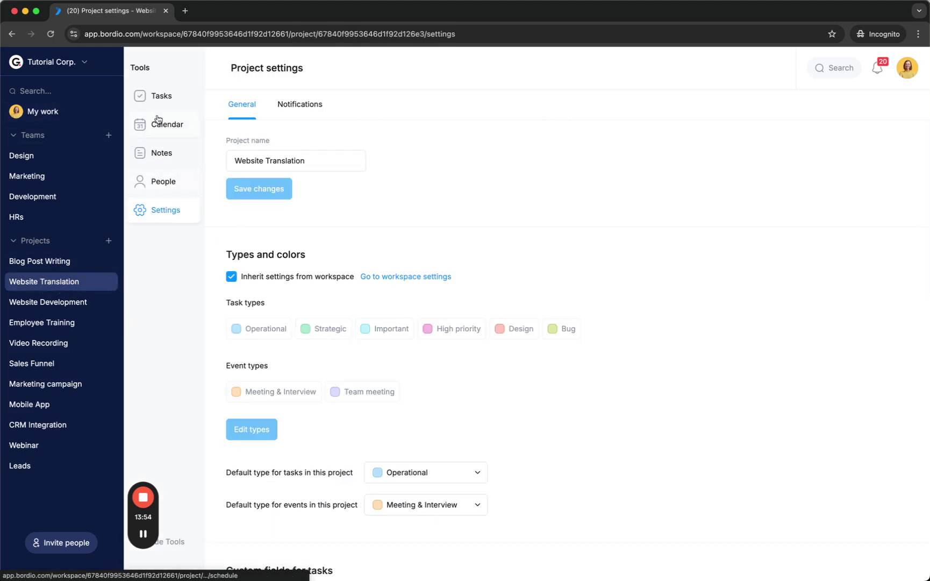
pyautogui.click(161, 96)
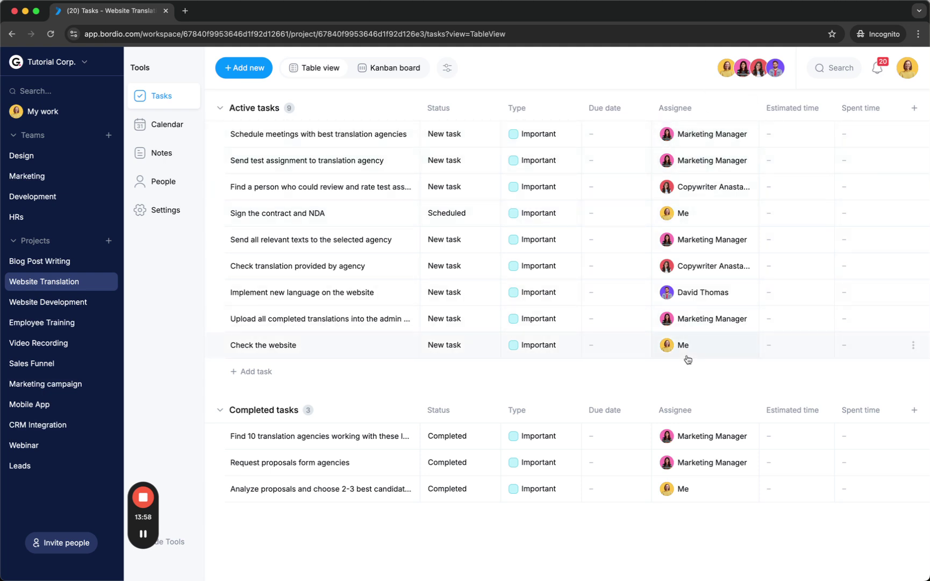
pyautogui.click(169, 181)
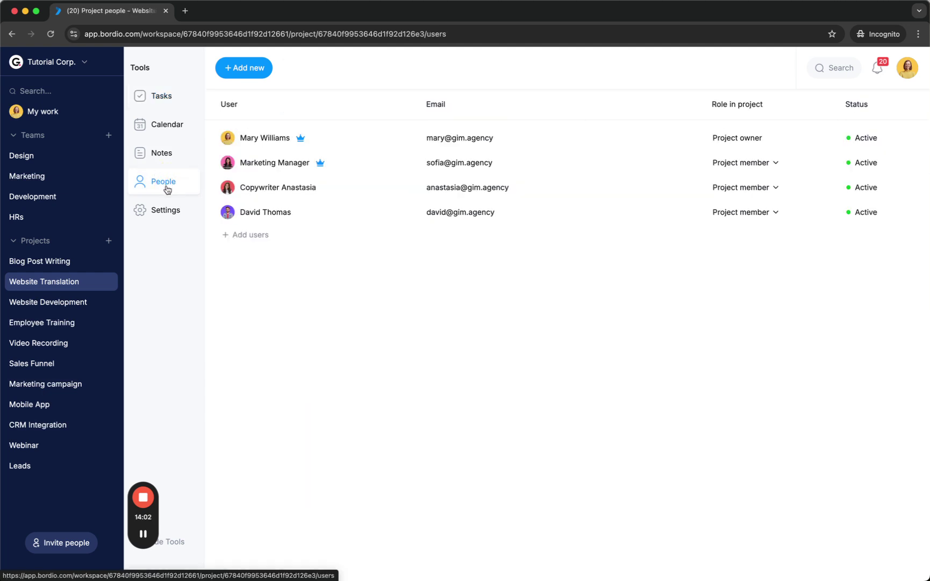
pyautogui.click(752, 163)
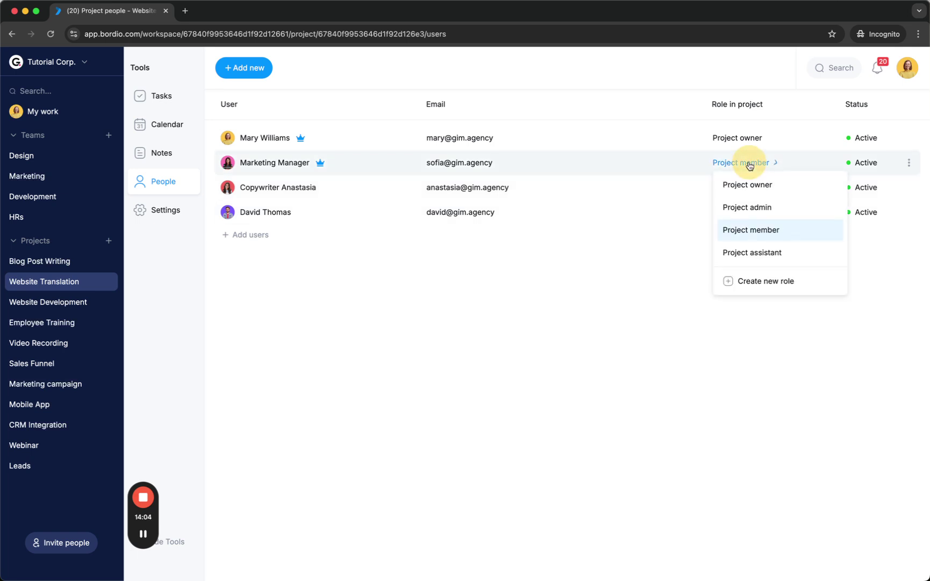
pyautogui.click(757, 253)
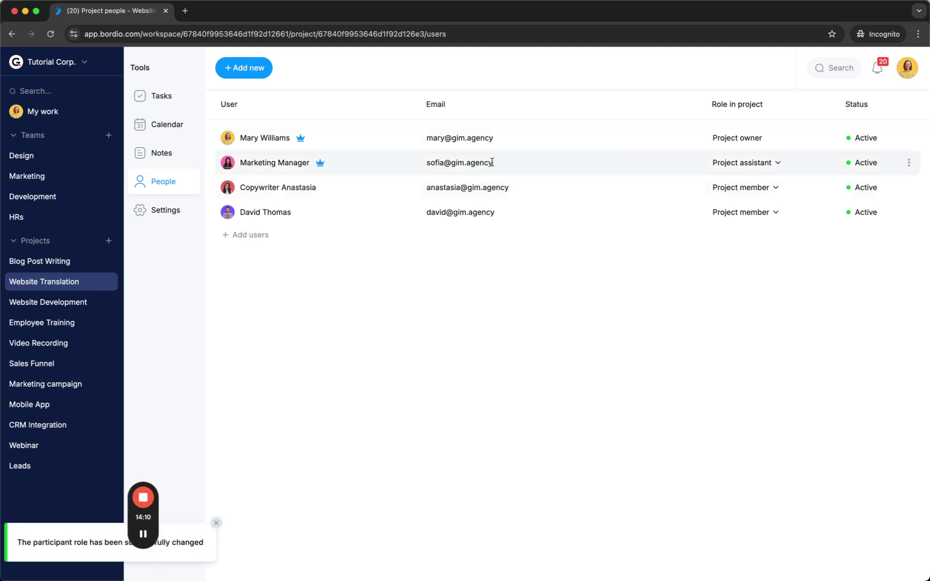
# - Review the Website Translation project's task list and the project roles available for the Marketing Manager and the copywriter
pyautogui.moveTo(492, 162); pyautogui.dragTo(427, 162)
pyautogui.moveTo(312, 162); pyautogui.dragTo(247, 163)
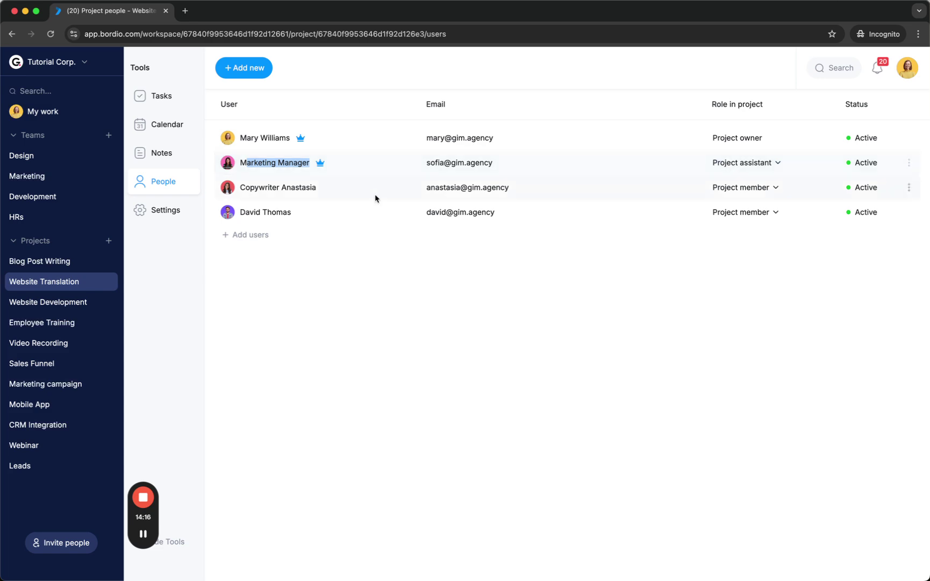
pyautogui.click(148, 95)
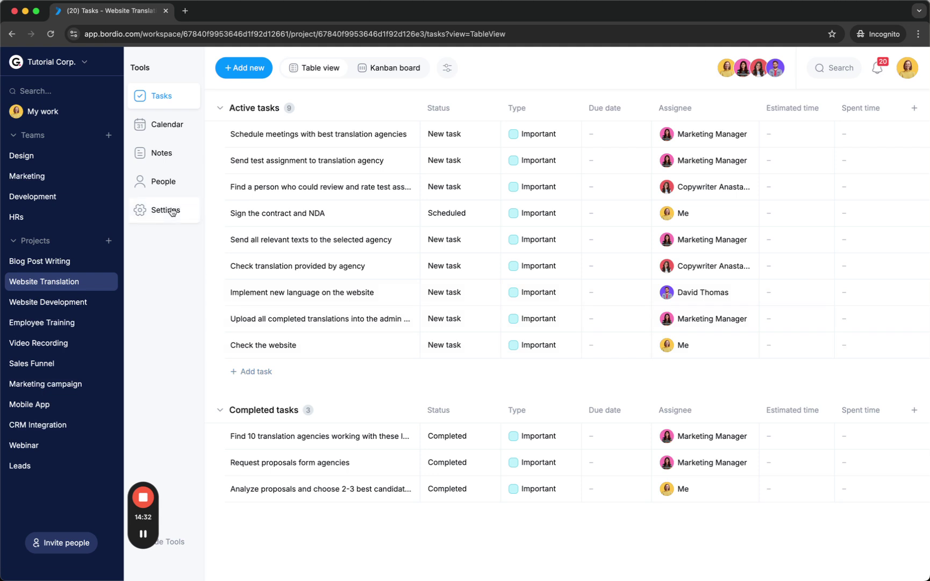
pyautogui.click(163, 181)
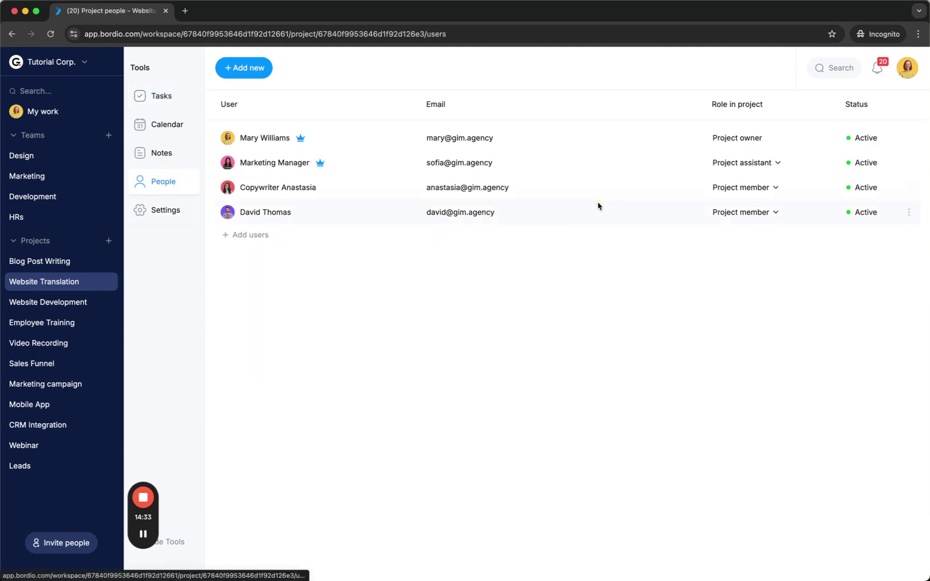
pyautogui.click(744, 164)
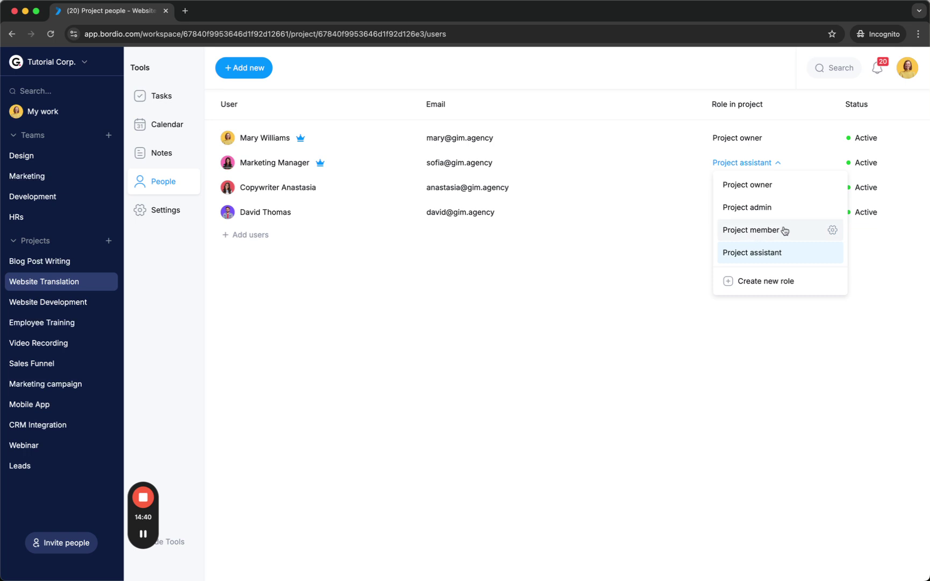
pyautogui.click(860, 318)
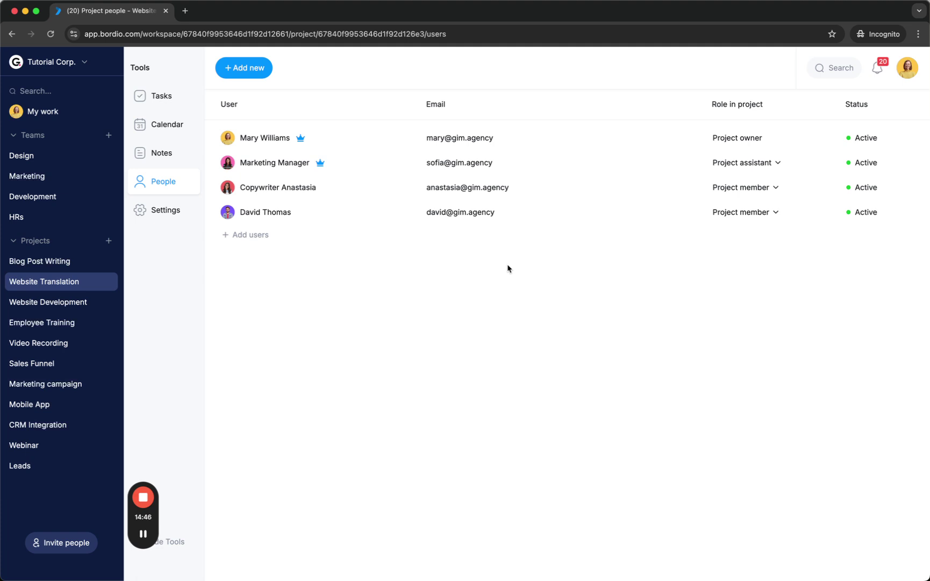
pyautogui.click(765, 188)
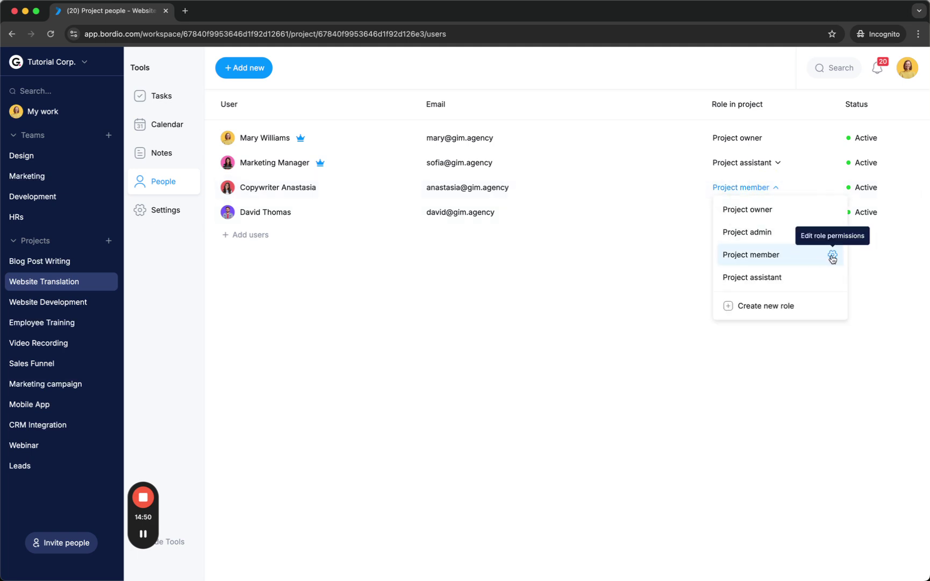
# - Open the organization's general settings and look through the time logging, custom field and default task field order sections
pyautogui.click(81, 63)
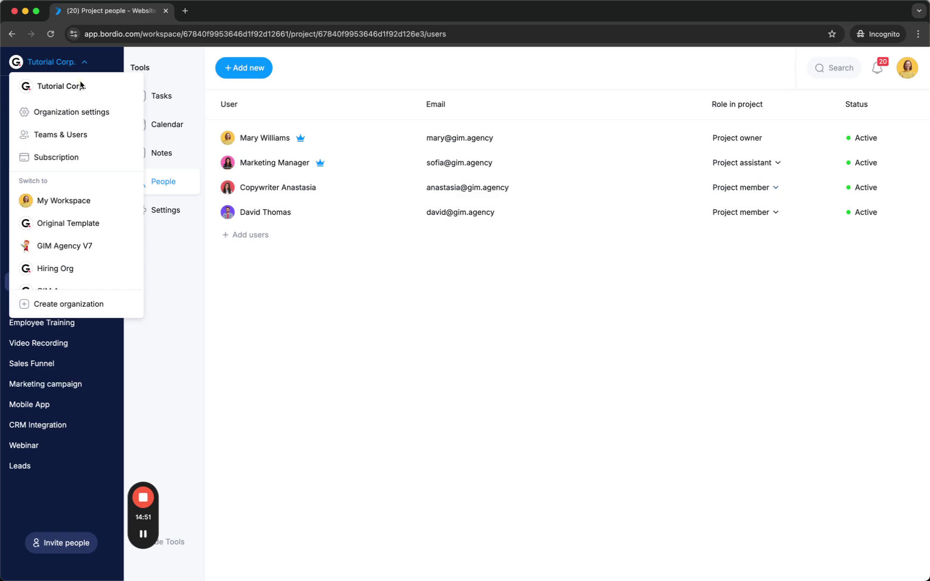
pyautogui.click(77, 112)
pyautogui.scroll(-15, 339, 270)
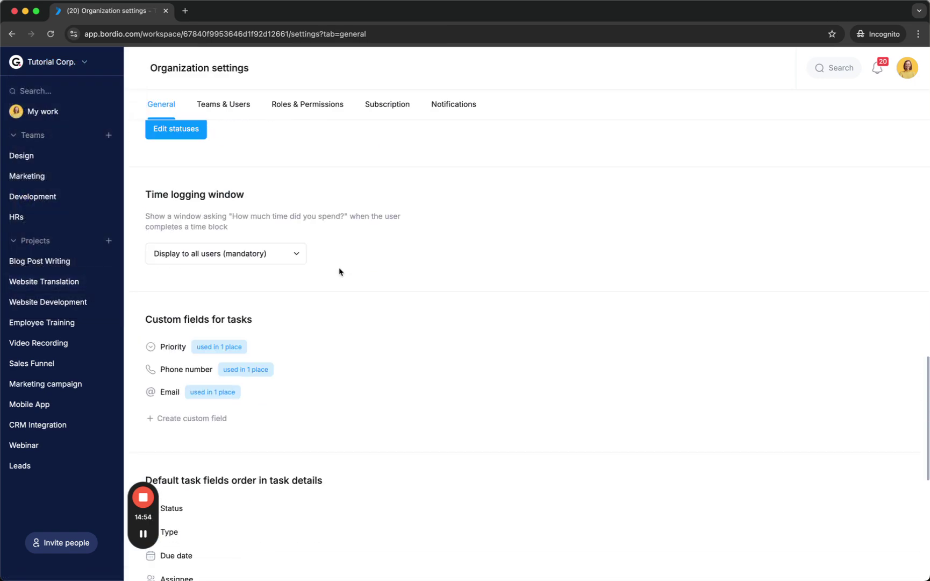
pyautogui.scroll(-7, 339, 270)
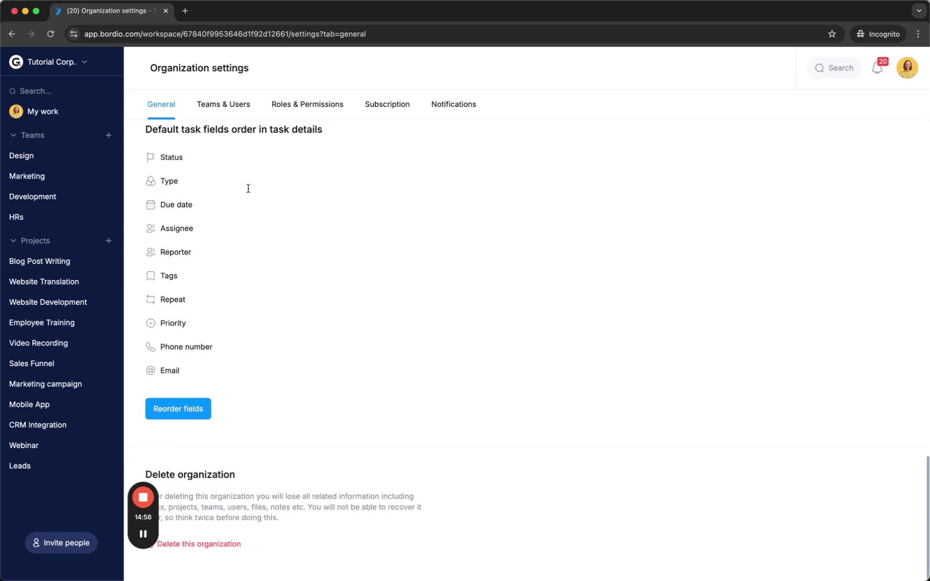
# - Review the organization's custom fields for tasks, including Priority, Phone number and Email
pyautogui.scroll(5, 248, 189)
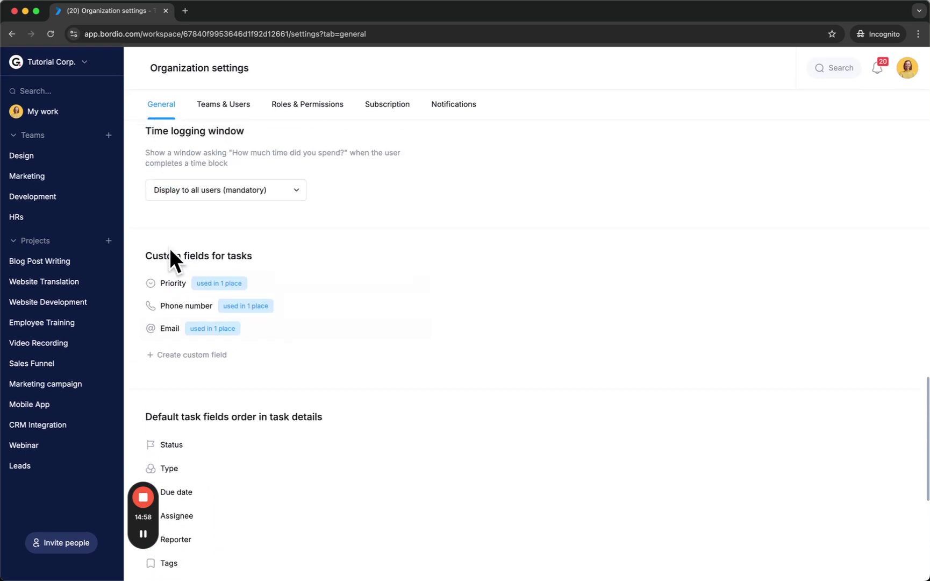
pyautogui.tripleClick(170, 255)
pyautogui.click(172, 282)
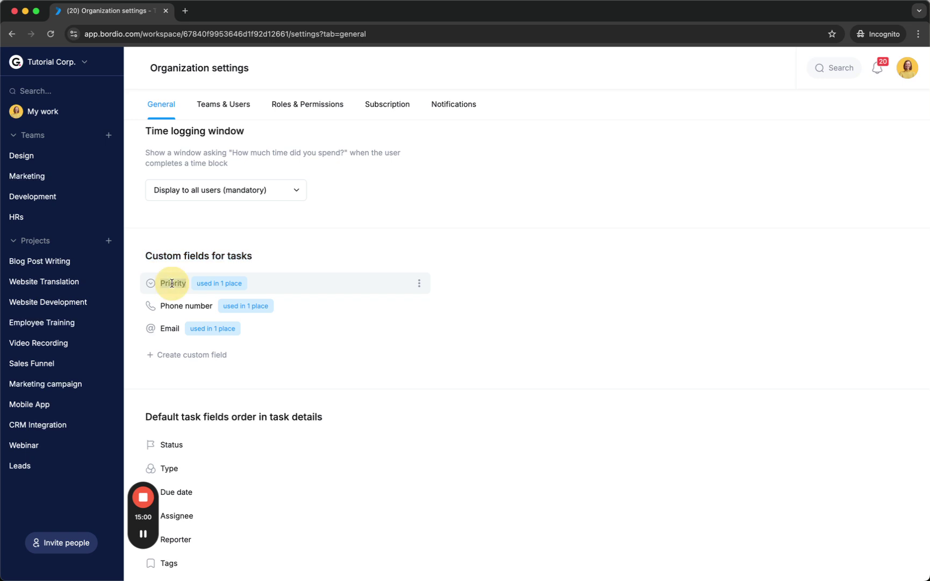
pyautogui.doubleClick(170, 327)
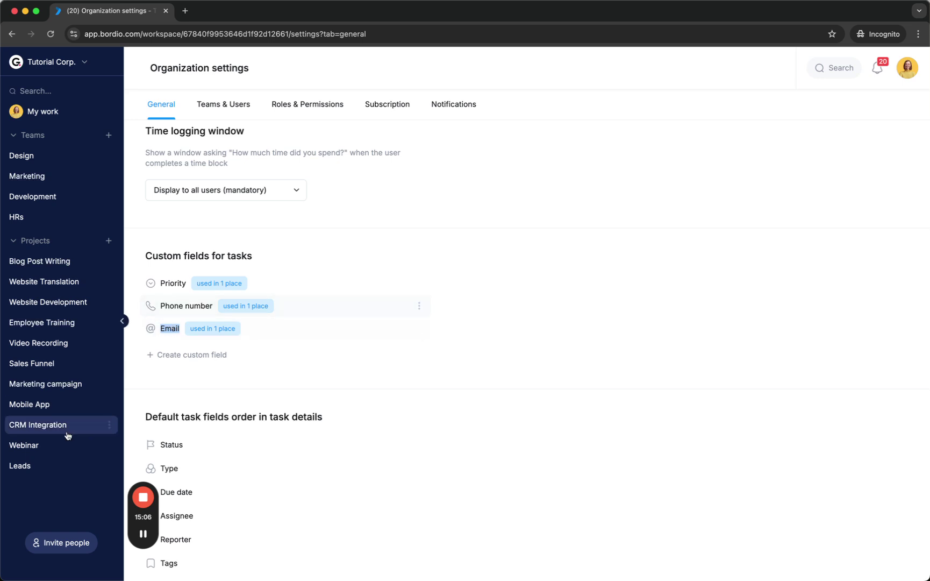
# - In the Leads project's task table, add the organization's Priority custom field through the column customization
pyautogui.click(28, 465)
pyautogui.click(167, 104)
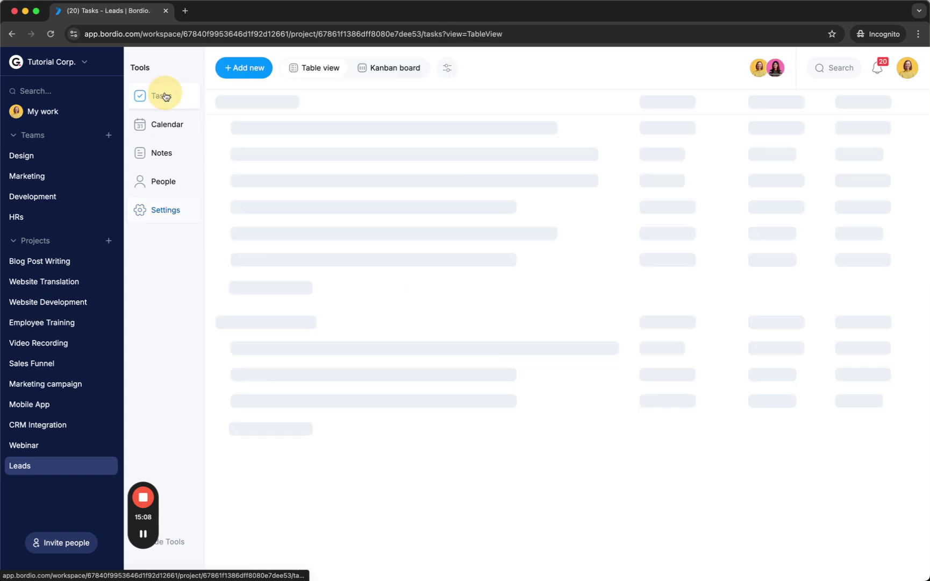
pyautogui.hscroll(5, 645, 161)
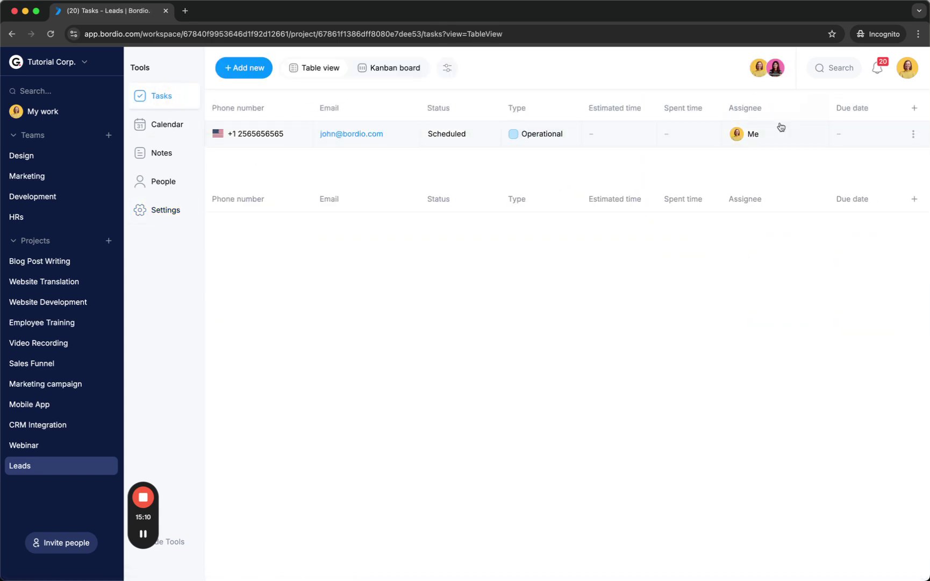
pyautogui.click(914, 108)
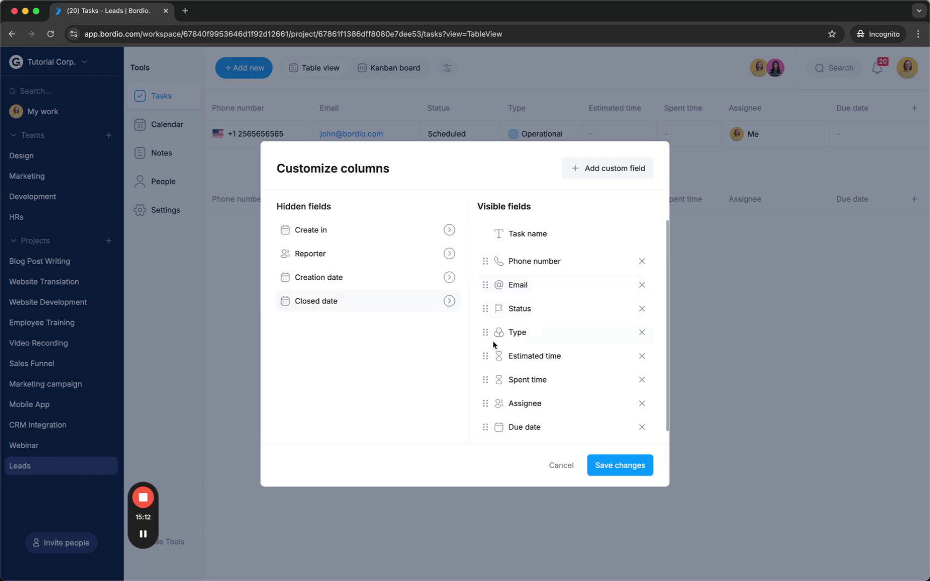
pyautogui.click(613, 171)
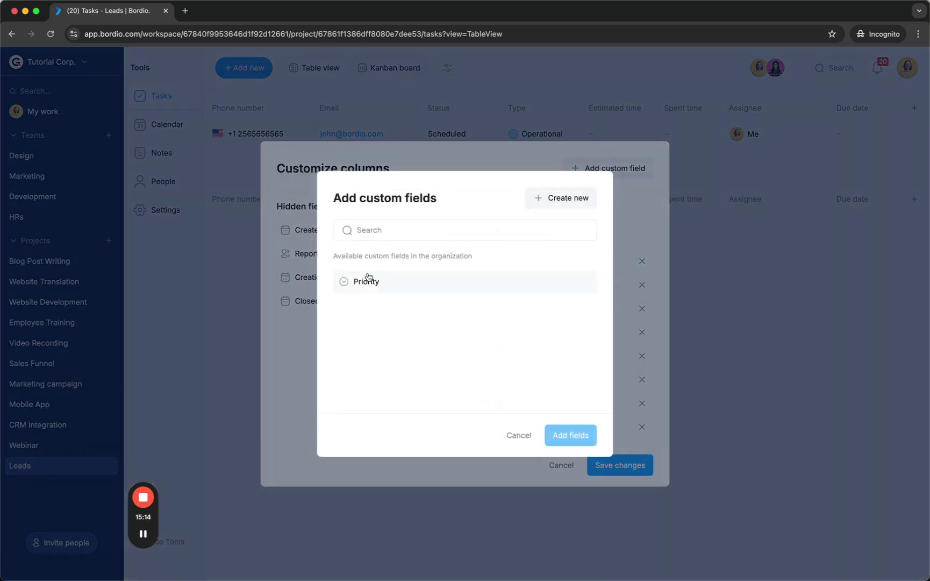
pyautogui.click(419, 289)
pyautogui.click(568, 436)
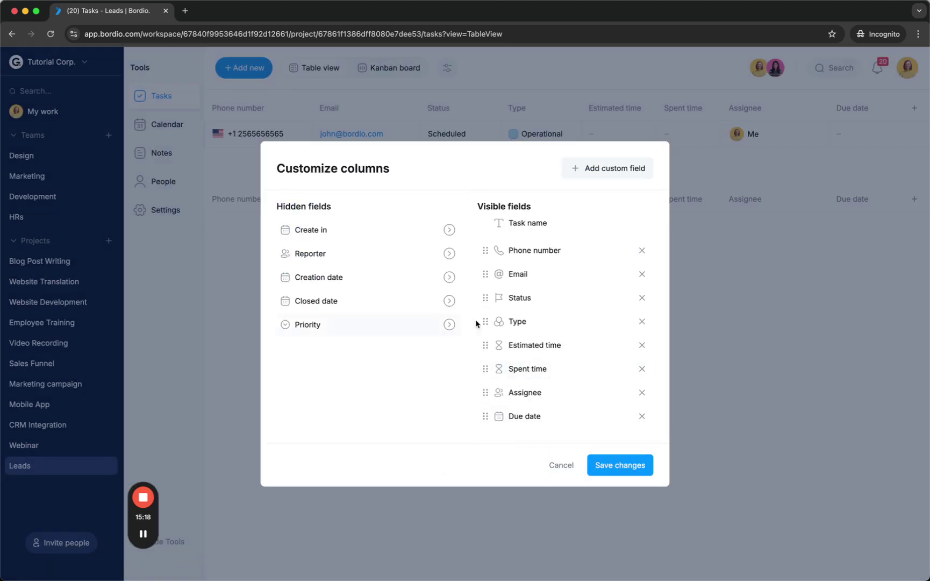
# - Show the Priority column after Email, place Type after Spent time and Assignee last, and save the column layout
pyautogui.click(449, 324)
pyautogui.scroll(-1, 569, 377)
pyautogui.scroll(2, 559, 355)
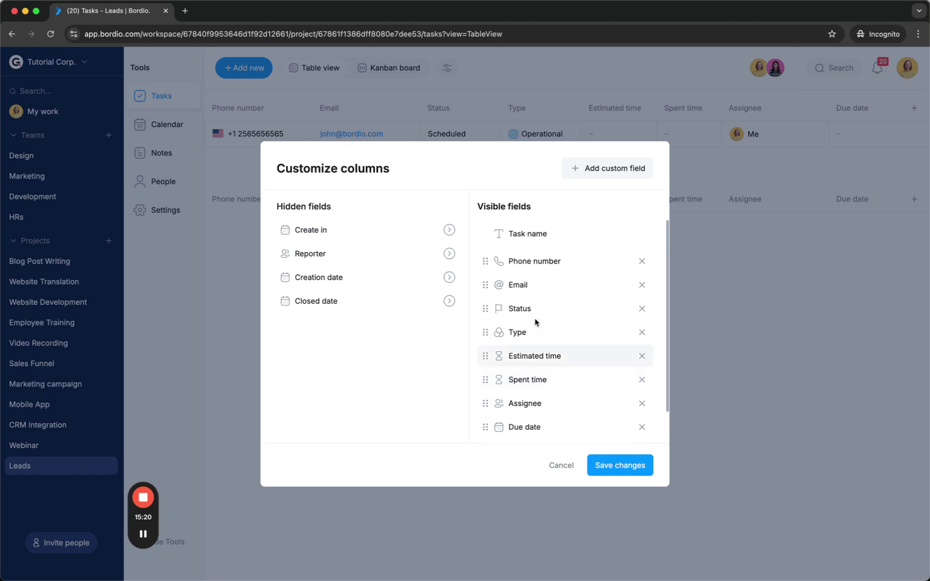
pyautogui.scroll(-1, 532, 349)
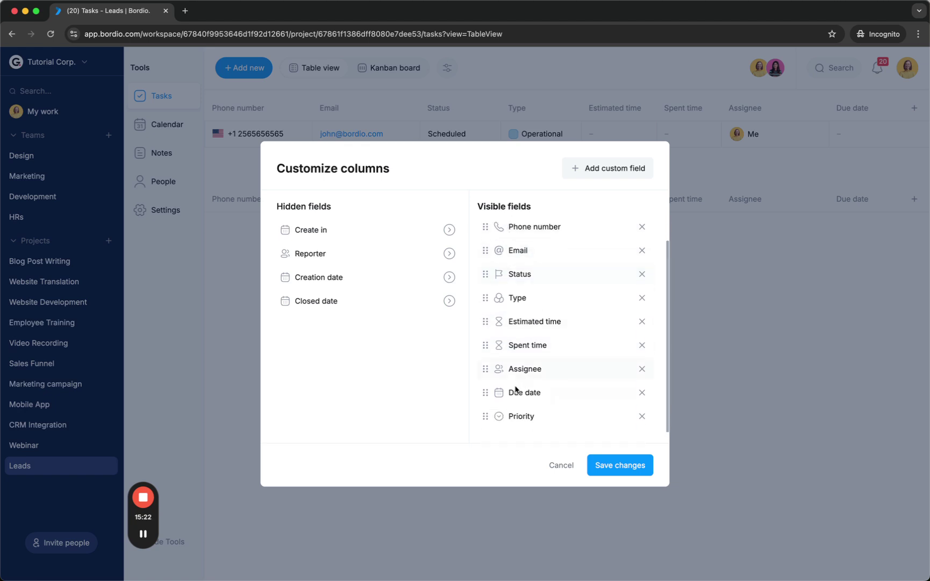
pyautogui.moveTo(486, 414); pyautogui.dragTo(515, 272)
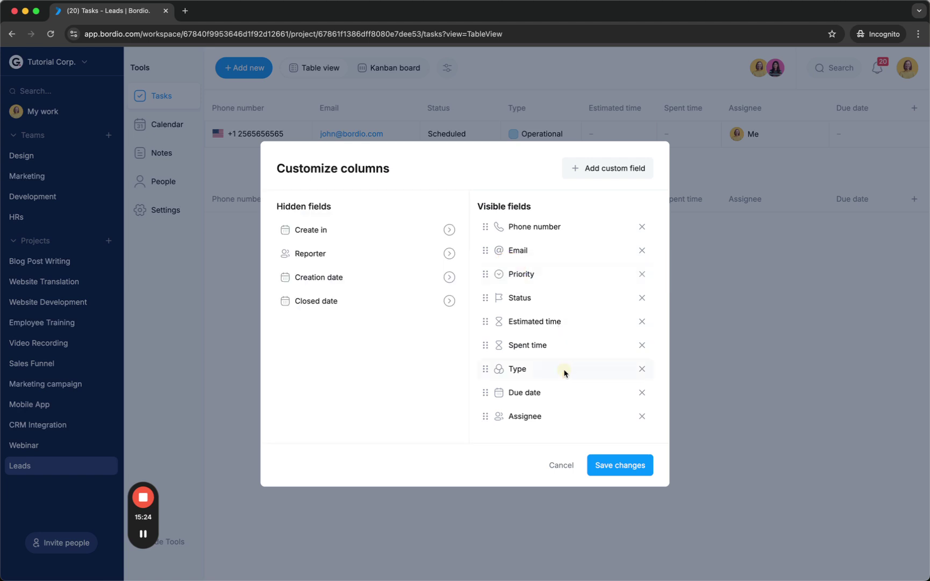
pyautogui.click(620, 464)
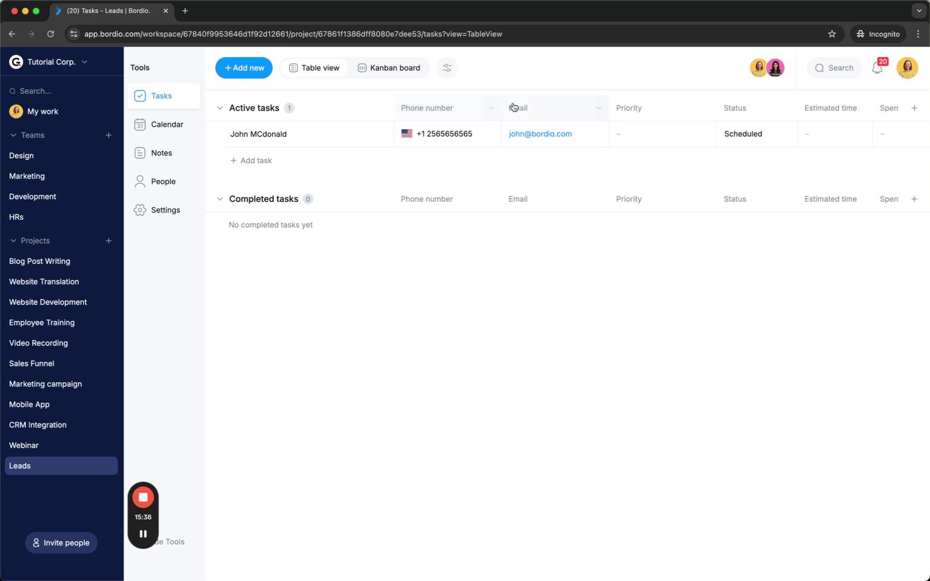
# - Check the Priority field of the active task in the Leads project
pyautogui.click(644, 134)
pyautogui.click(651, 215)
# - From the Leads project's people list, open the permission settings of the Project member role
pyautogui.click(163, 211)
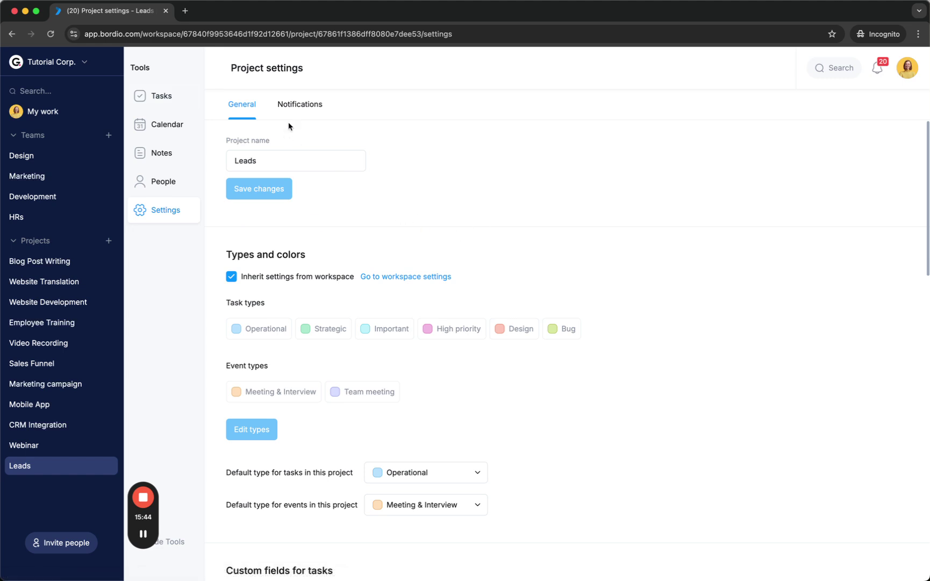
pyautogui.click(163, 182)
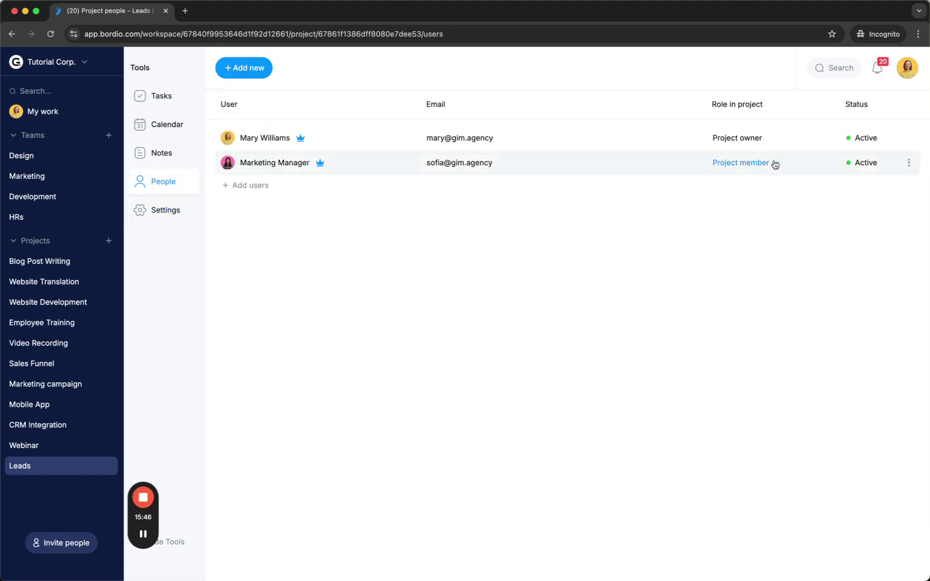
pyautogui.click(745, 162)
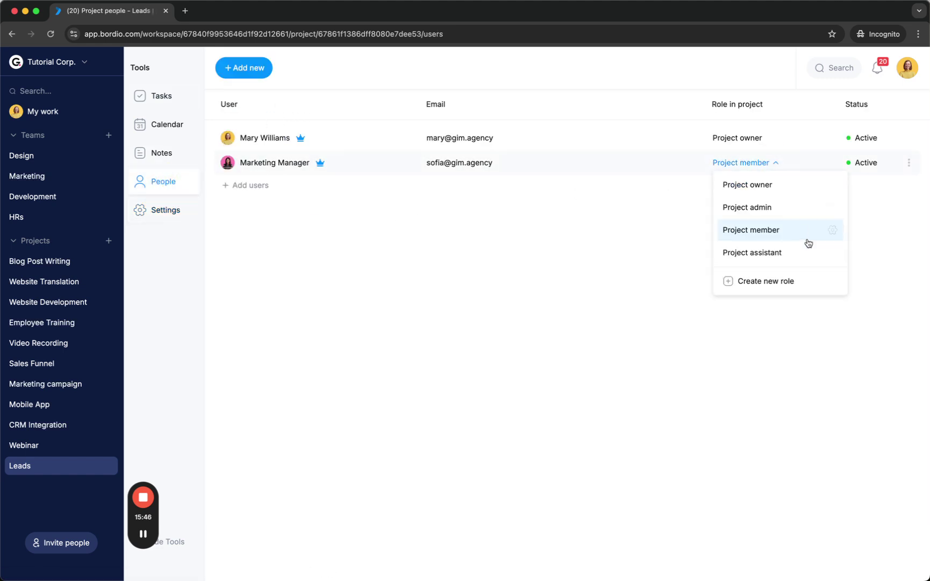
pyautogui.click(833, 231)
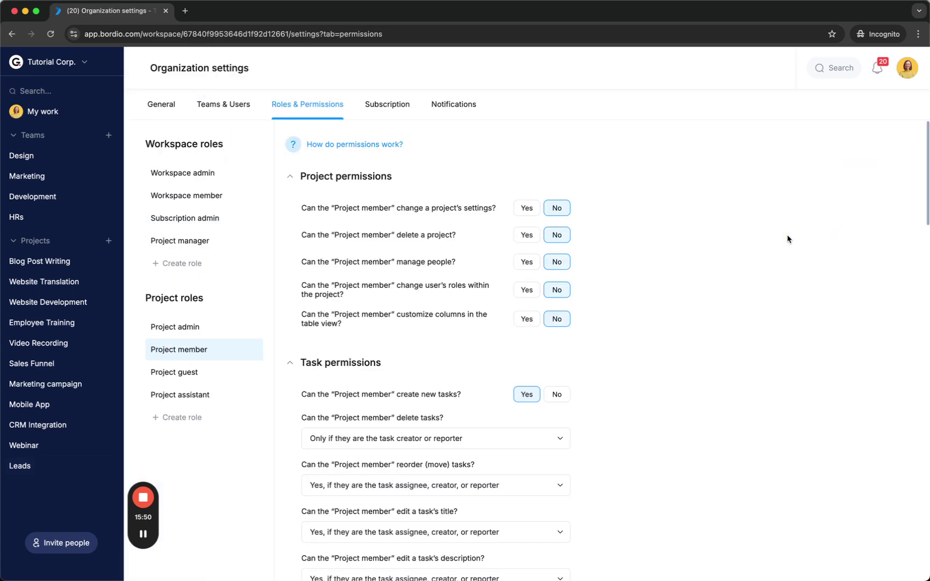
# - Find the Project member's permission for changing a task's Priority and look through its available options
pyautogui.scroll(-12, 654, 266)
pyautogui.scroll(-4, 653, 267)
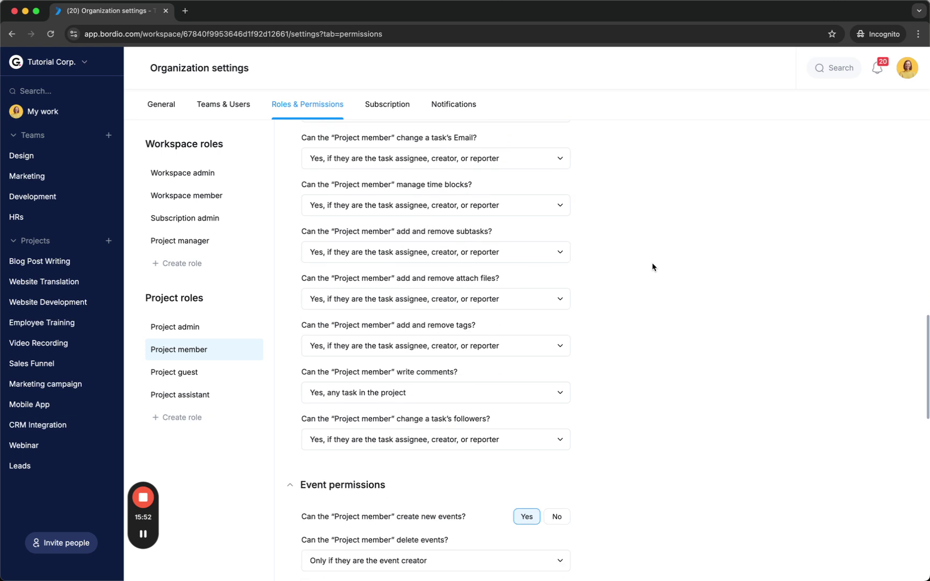
pyautogui.scroll(1, 652, 268)
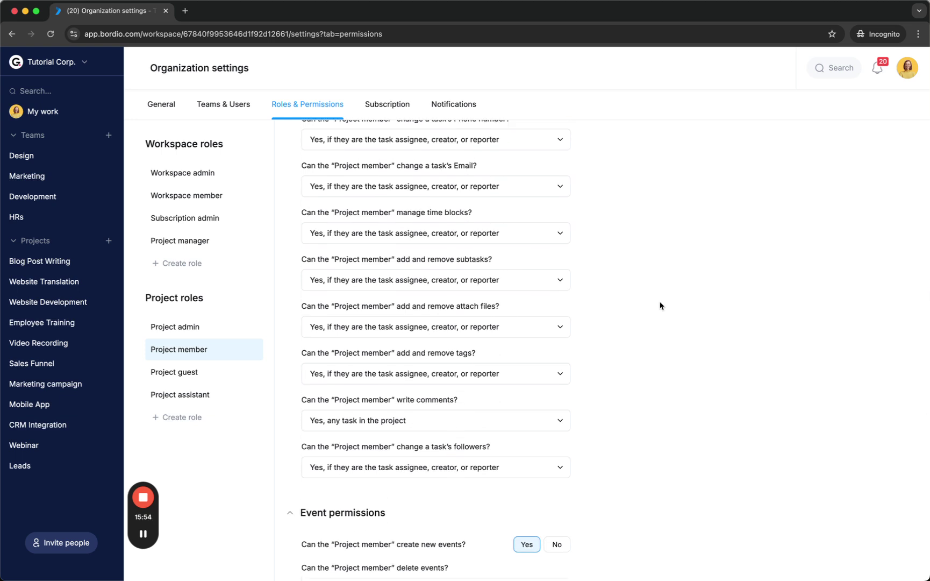
pyautogui.scroll(3, 656, 310)
pyautogui.scroll(4, 656, 310)
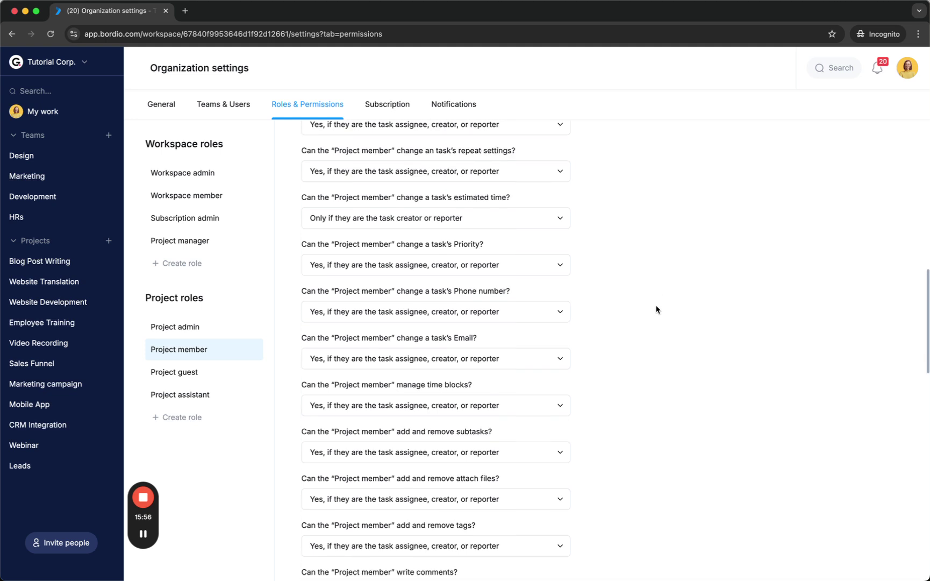
pyautogui.moveTo(491, 257); pyautogui.dragTo(305, 257)
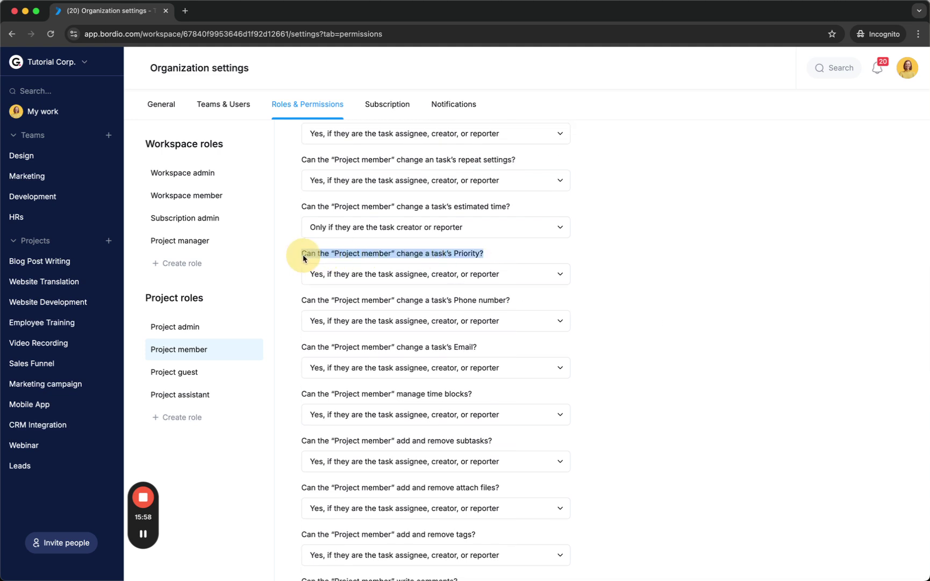
pyautogui.click(423, 272)
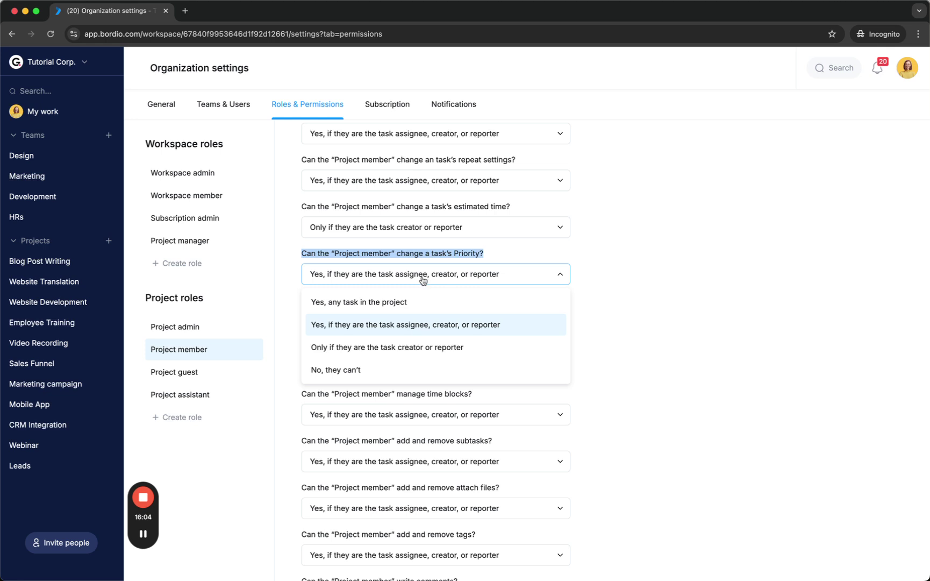
pyautogui.click(645, 279)
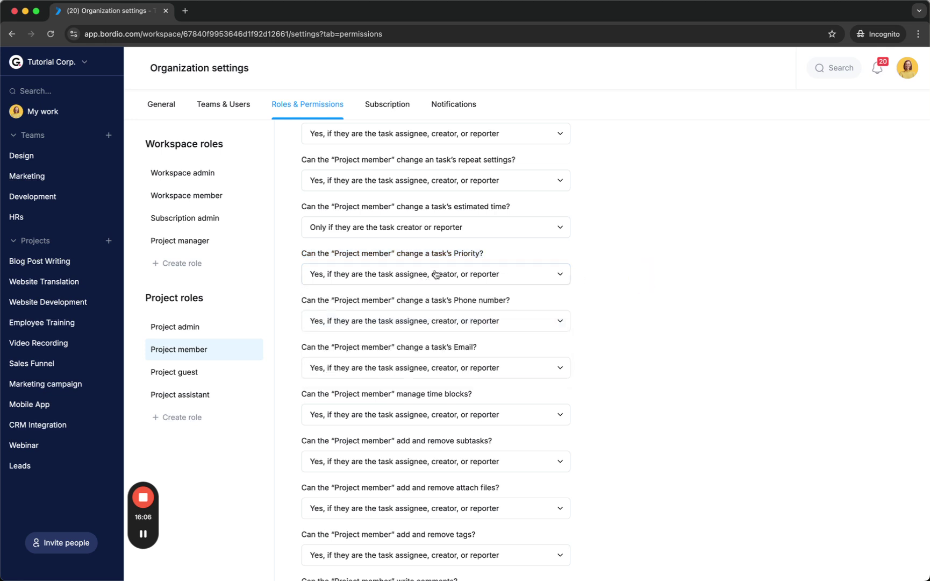
# - Examine the Project member's permissions for changing a task's Phone number, Email and Priority, plus the event permissions
pyautogui.click(467, 320)
pyautogui.moveTo(515, 300); pyautogui.dragTo(319, 301)
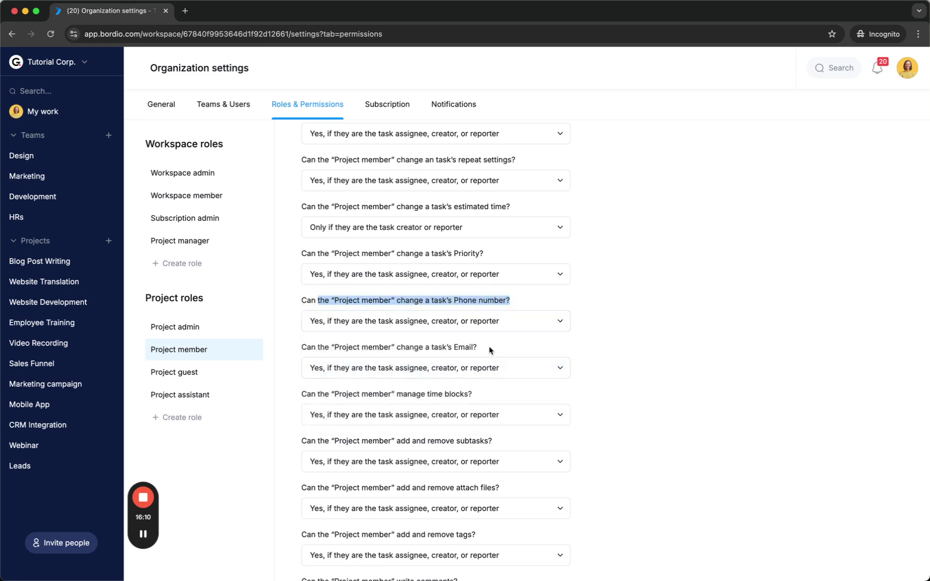
pyautogui.moveTo(477, 347); pyautogui.dragTo(301, 350)
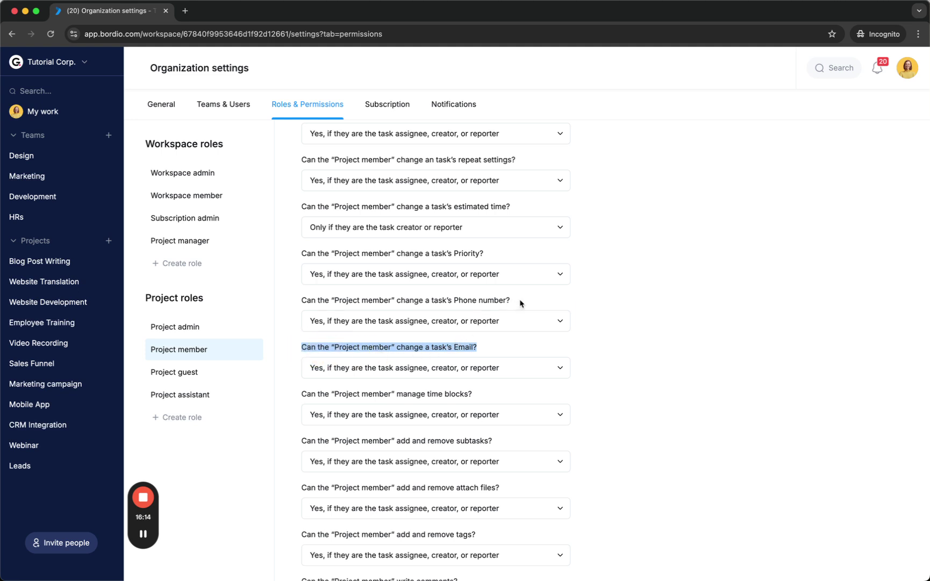
pyautogui.moveTo(511, 300); pyautogui.dragTo(301, 300)
pyautogui.click(418, 262)
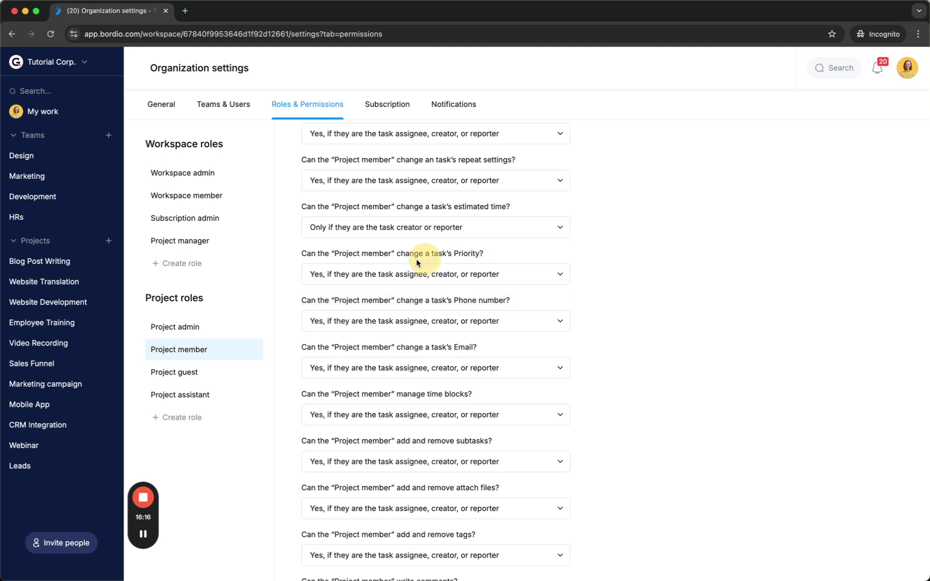
pyautogui.tripleClick(304, 255)
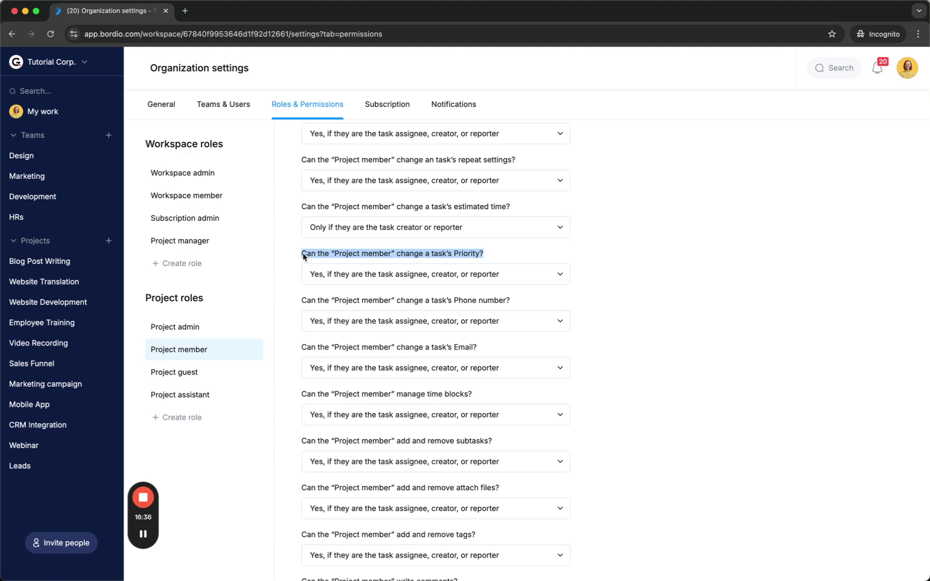
pyautogui.scroll(-15, 303, 257)
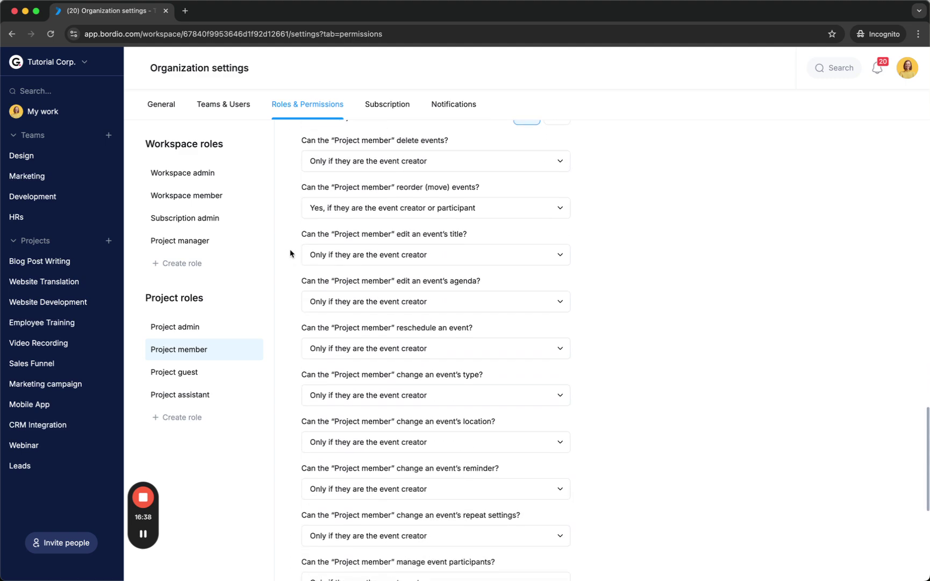
pyautogui.scroll(20, 285, 253)
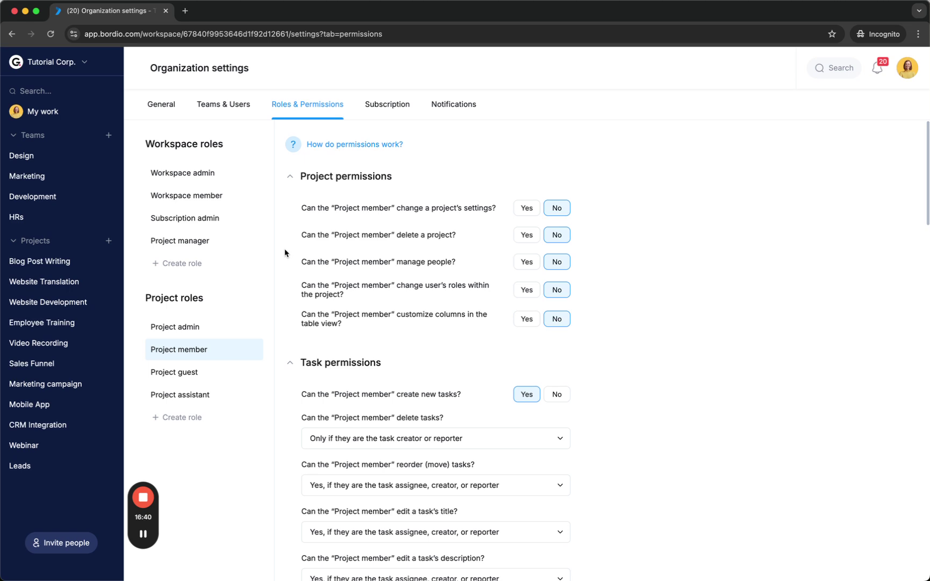